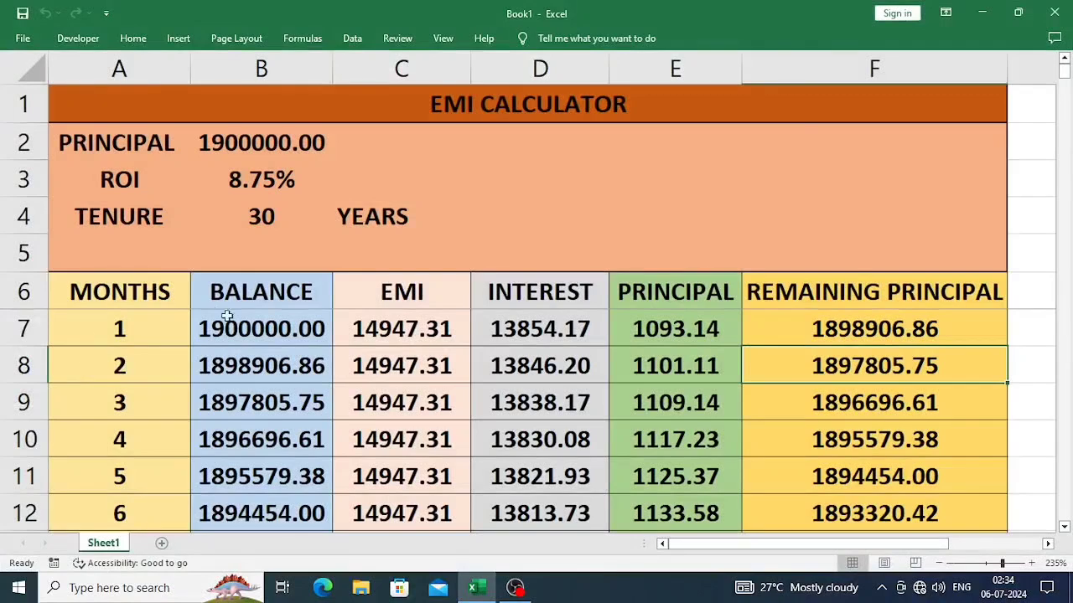
Review the calculator's principal, ROI and tenure (YEARS) inputs and the MONTHS column
left_click(491, 168)
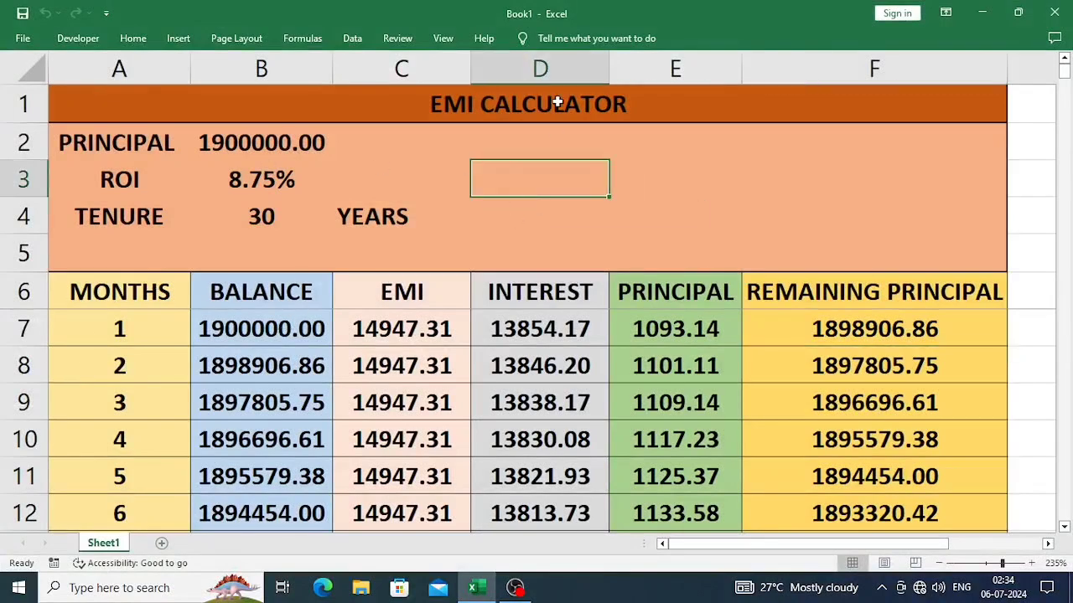
left_click(217, 132)
left_click(211, 179)
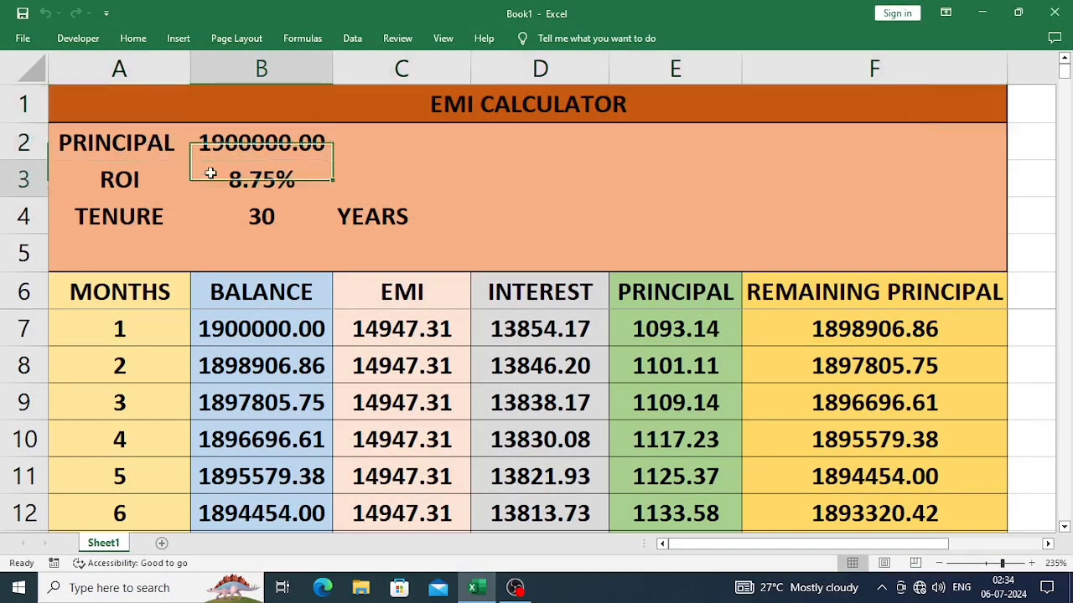
left_click(252, 210)
left_click(387, 216)
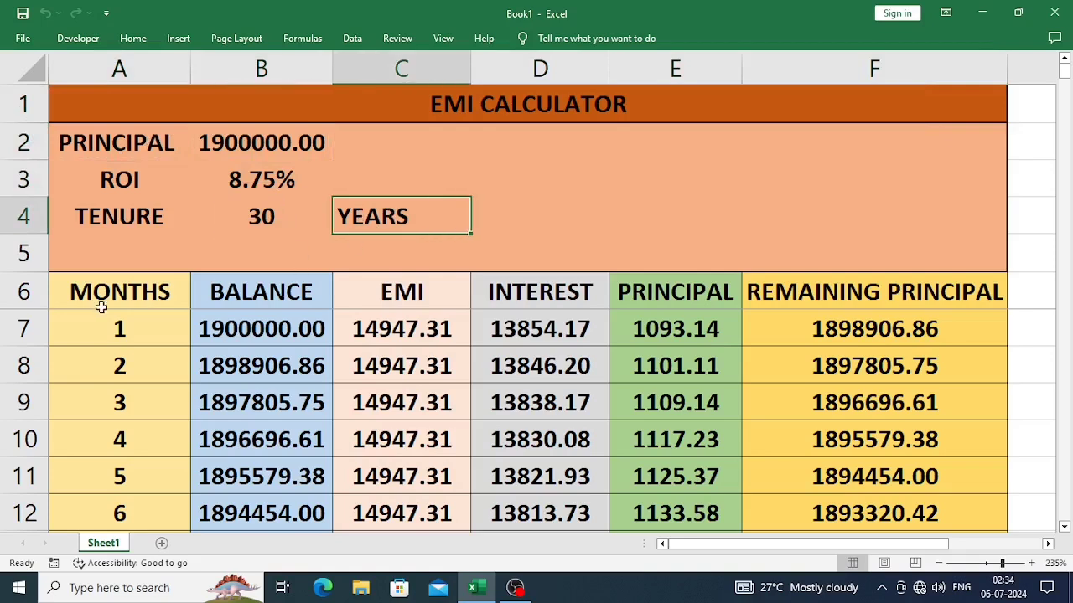
left_click(98, 289)
scroll(112, 311, "down", 5)
scroll(151, 352, "up", 5)
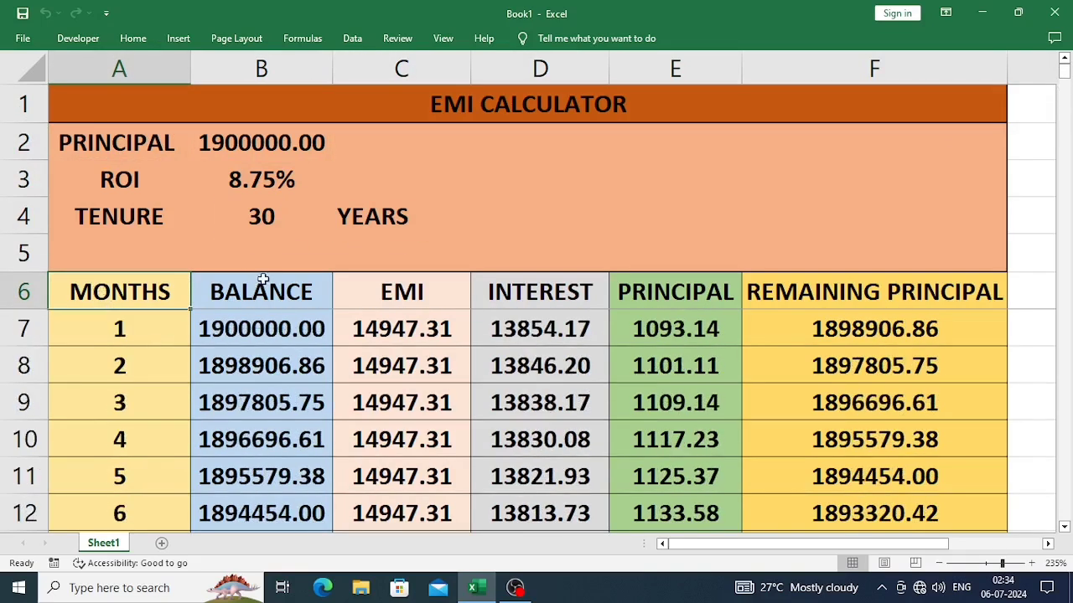
Review the amortization table's BALANCE, EMI, INTEREST, PRINCIPAL and REMAINING PRINCIPAL columns
left_click(260, 251)
left_click(277, 285)
left_click(425, 291)
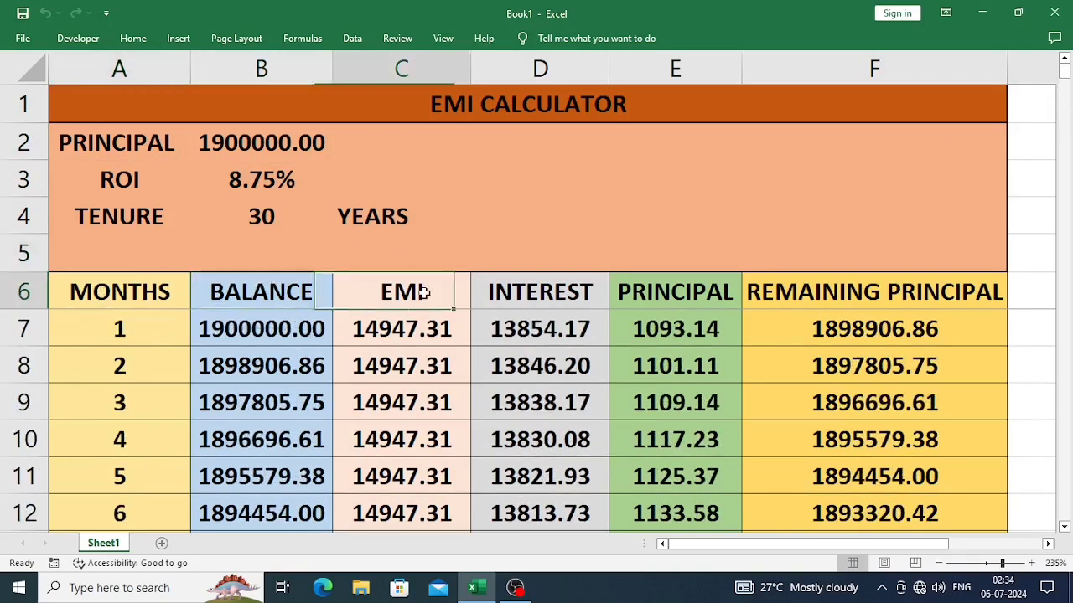
left_click(530, 292)
left_click(675, 291)
left_click(880, 288)
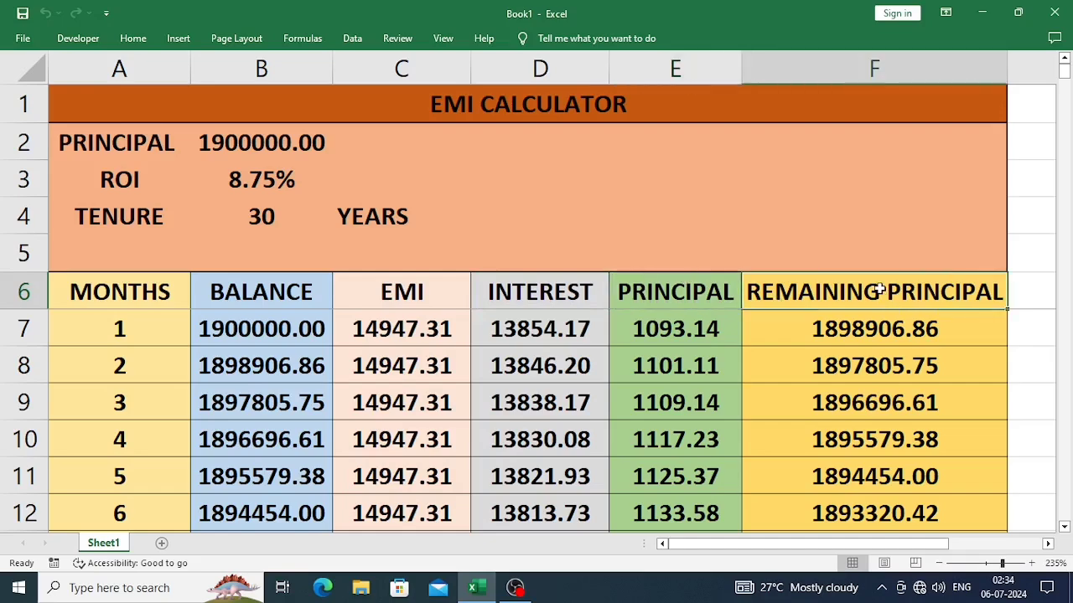
scroll(757, 352, "down", 4)
scroll(436, 482, "down", 11)
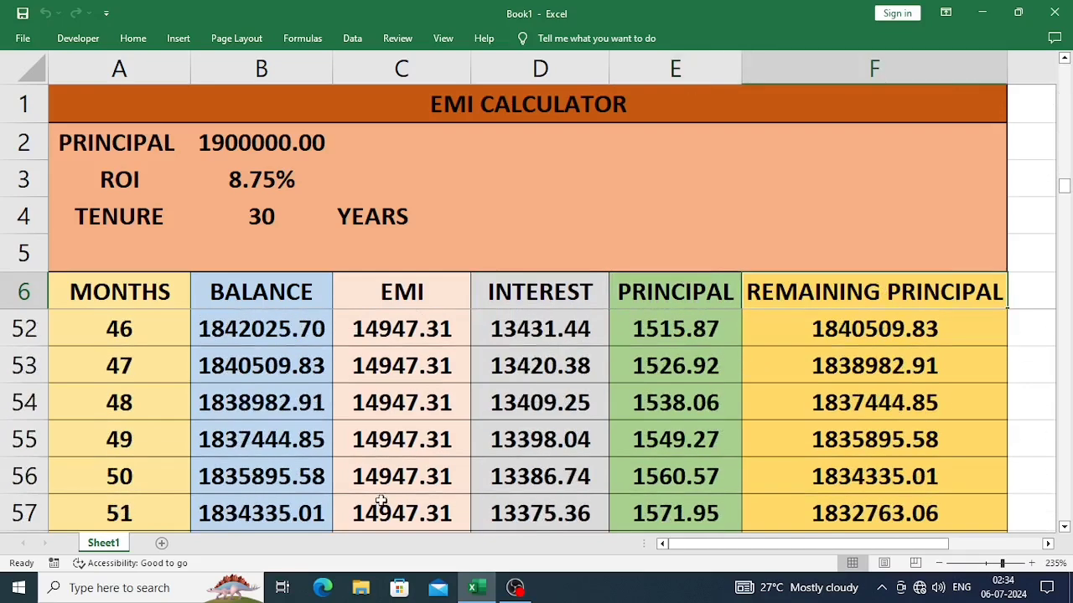
scroll(386, 498, "up", 11)
scroll(395, 479, "up", 4)
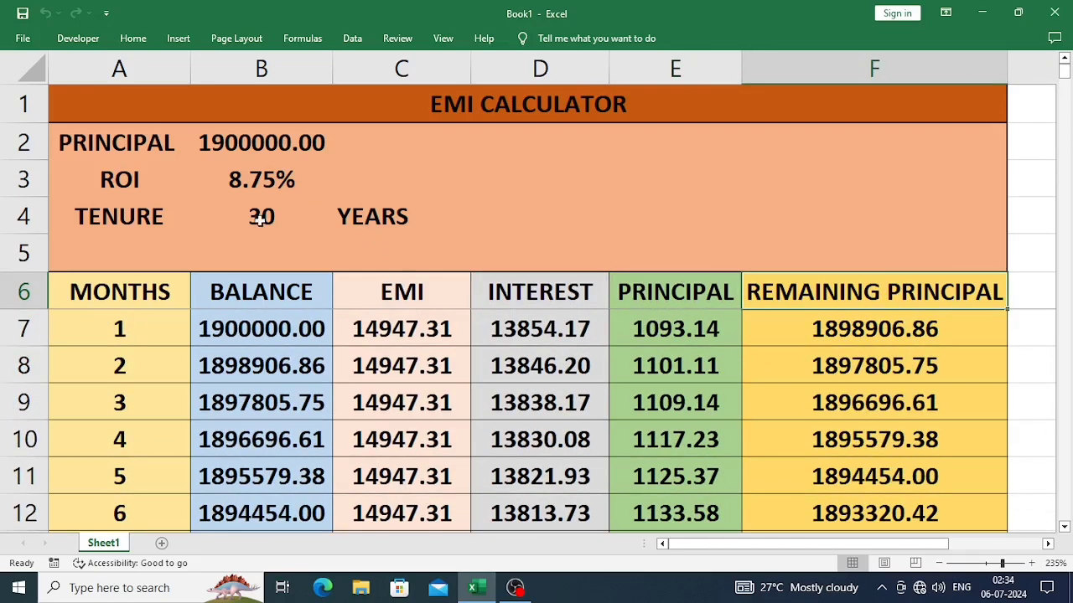
Test the tenure in B4 at 15, then 10, then 30 years
left_click(282, 205)
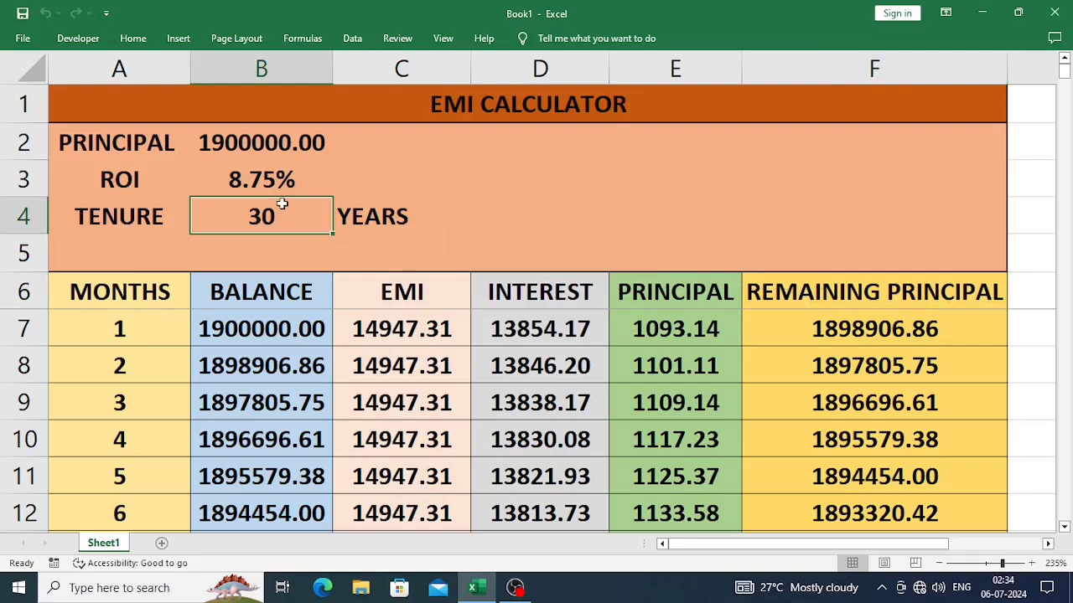
type("15")
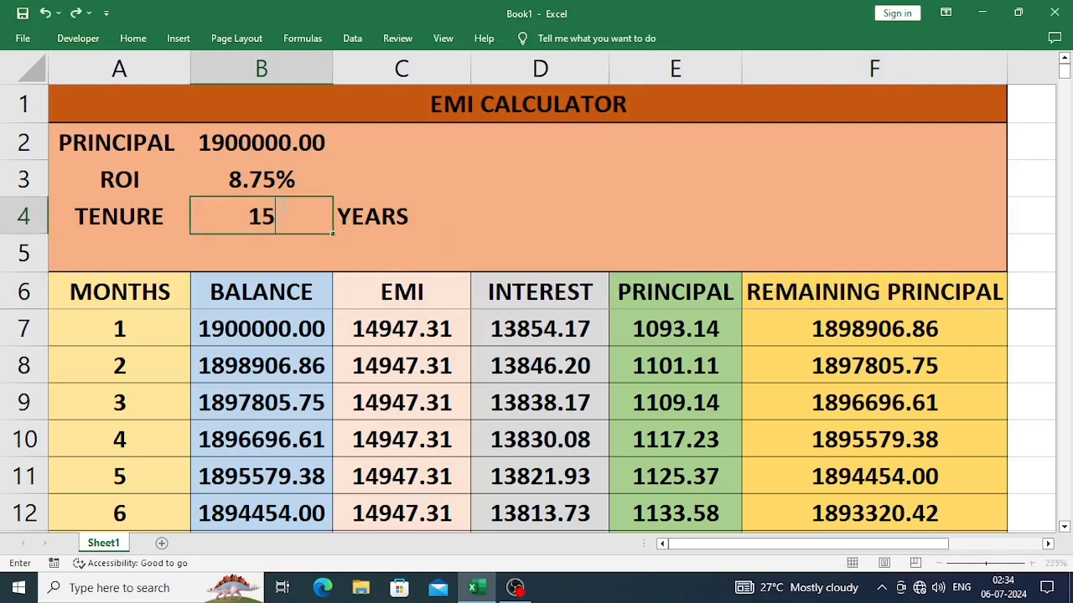
key("Return")
left_click(282, 204)
type("1")
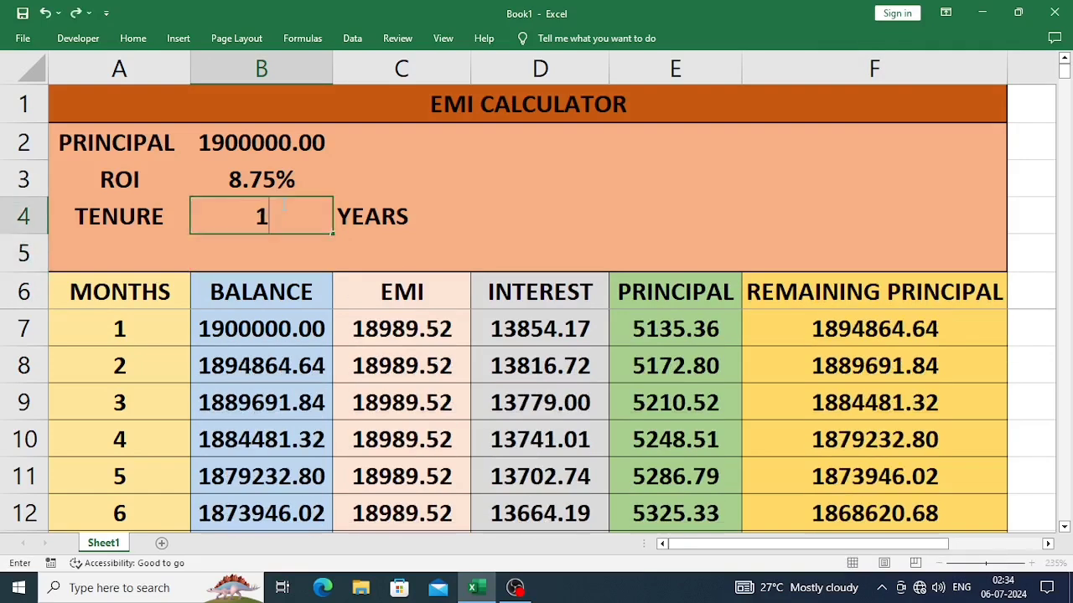
type("0")
key("Return")
left_click(283, 204)
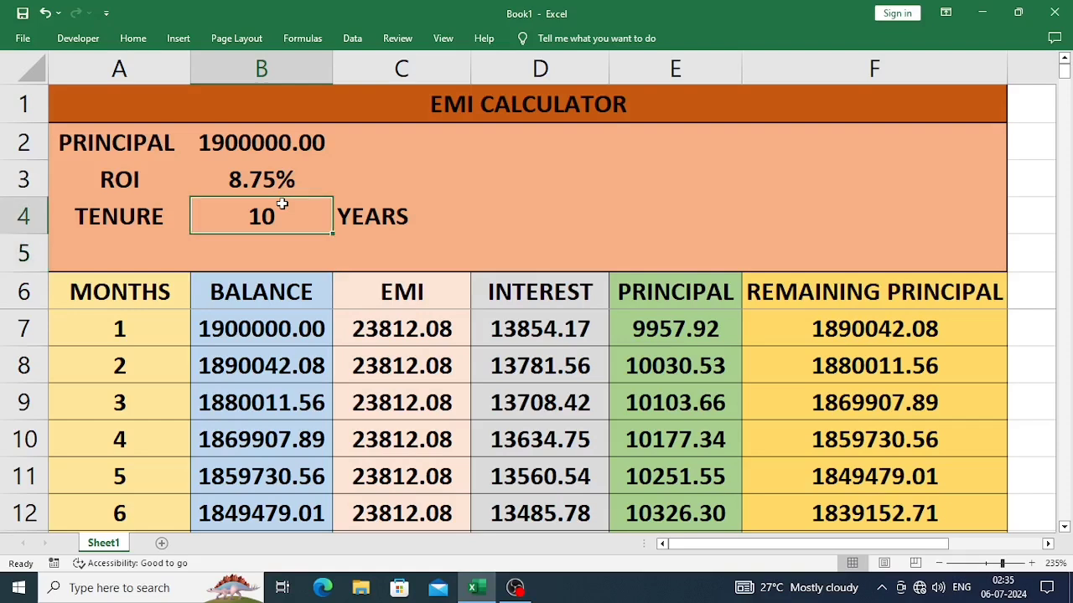
key("Up")
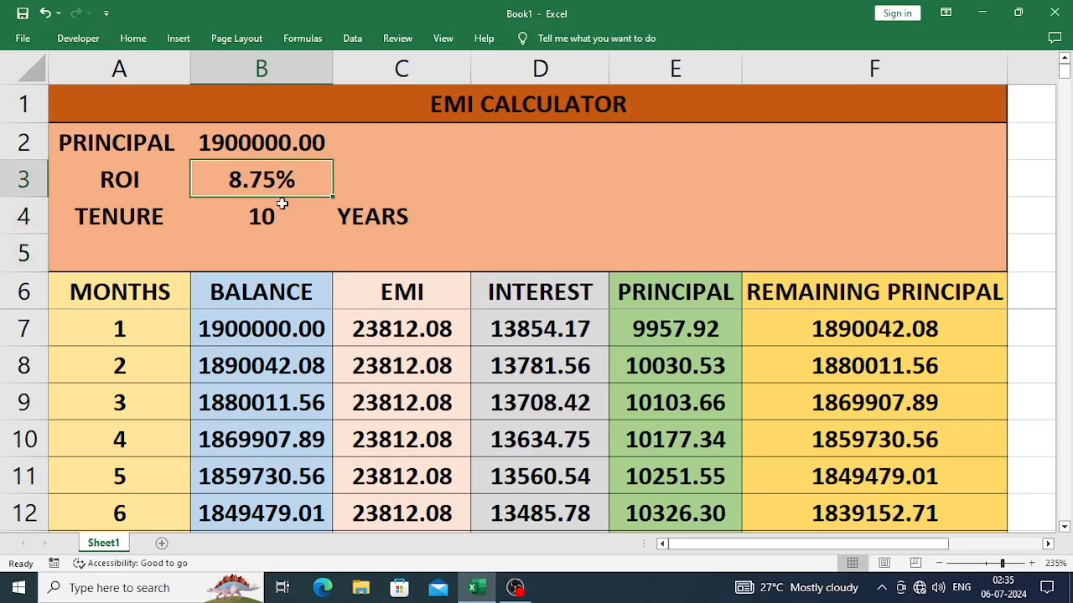
left_click(282, 205)
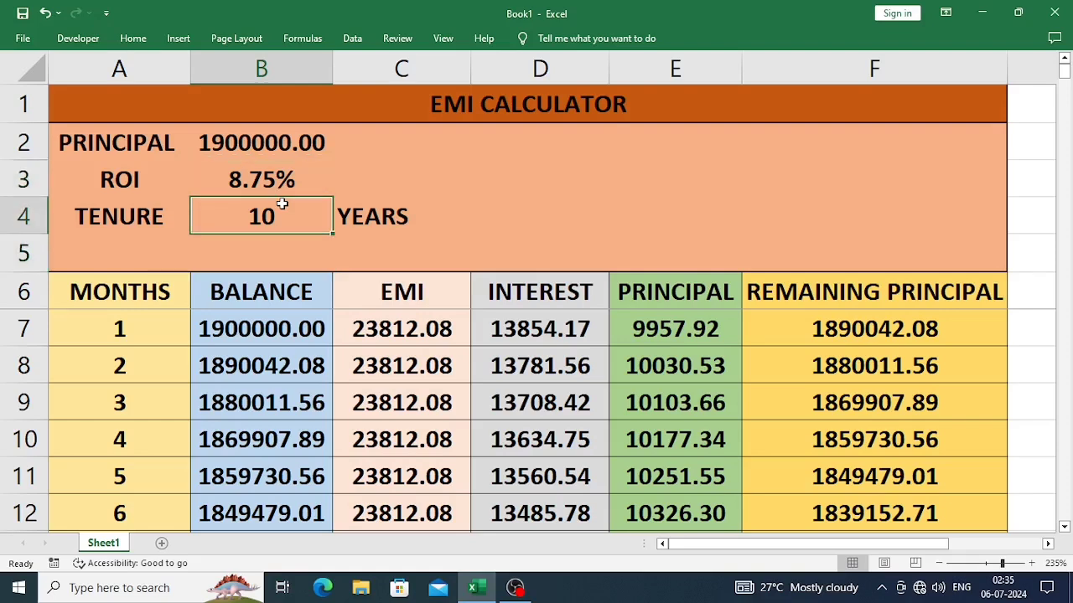
type("30")
key("Return")
key("Up")
key("Up")
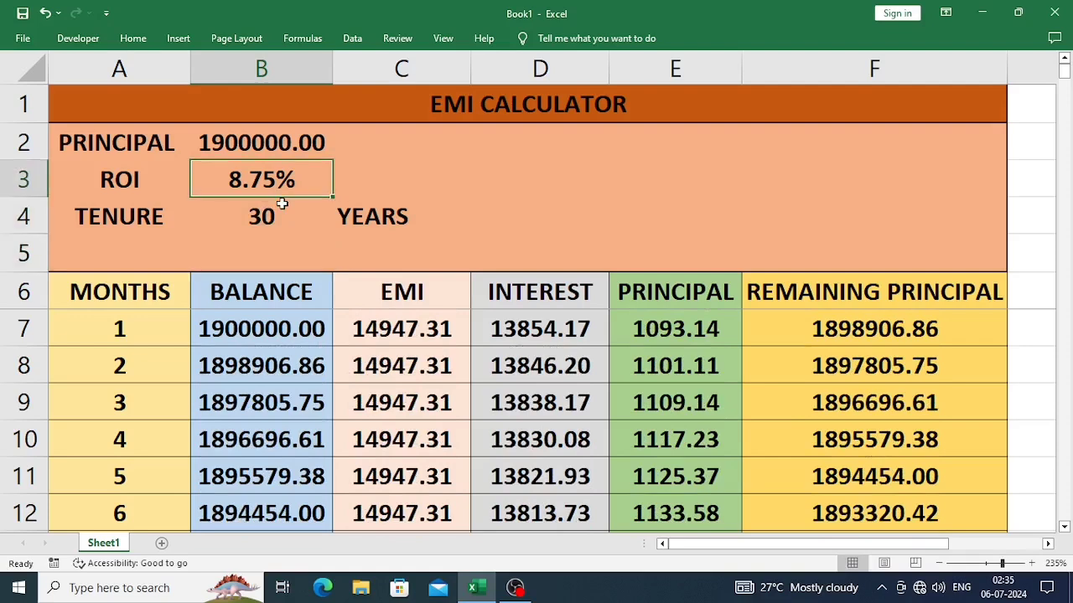
Change the ROI to 10% and the principal to 1500000
type("10")
key("Return")
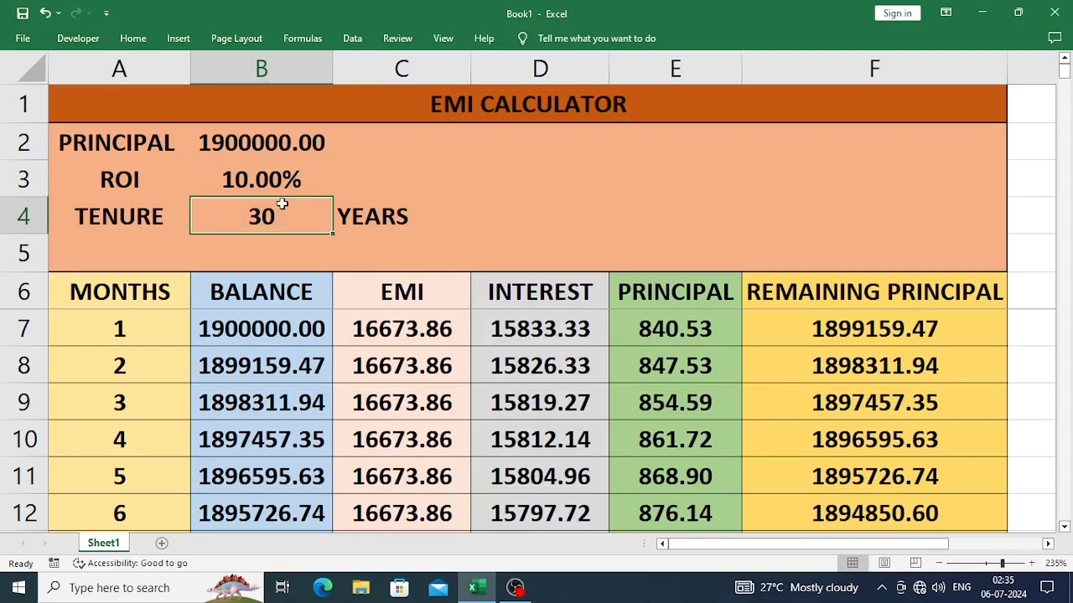
key("Up")
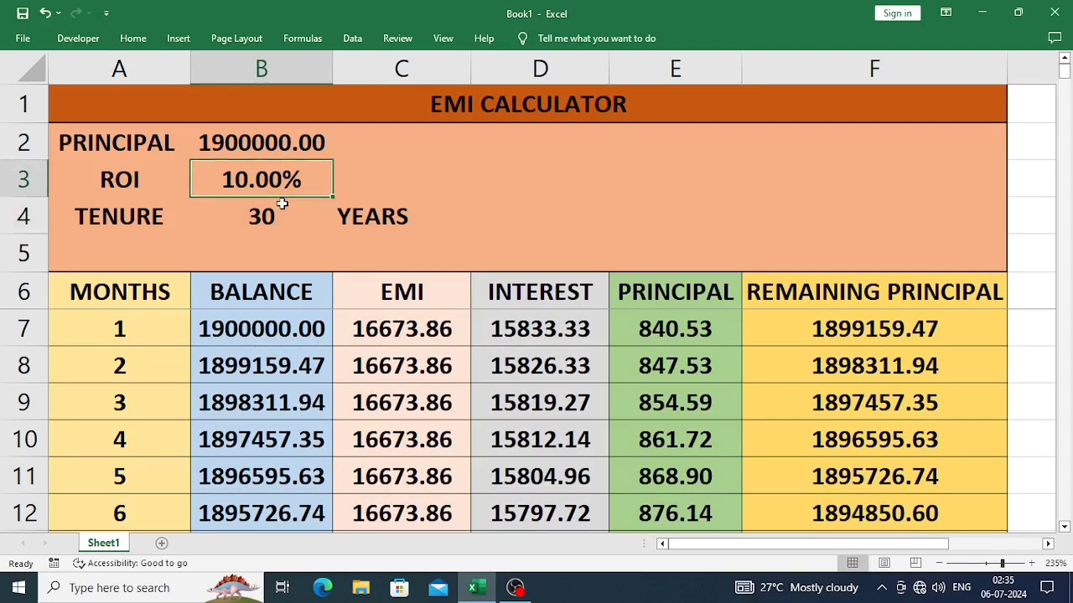
key("Up")
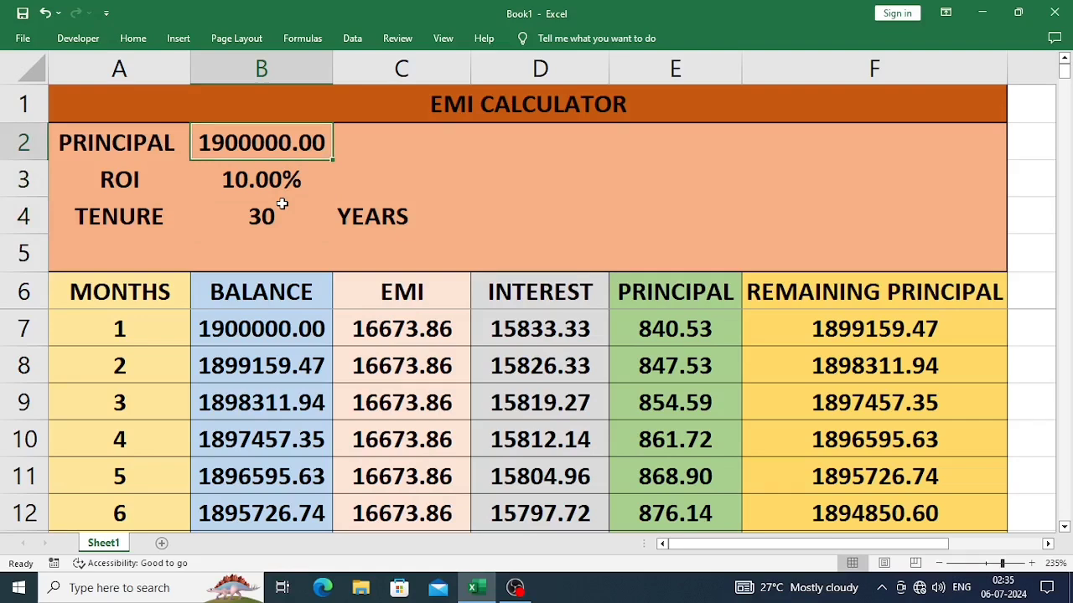
type("150000")
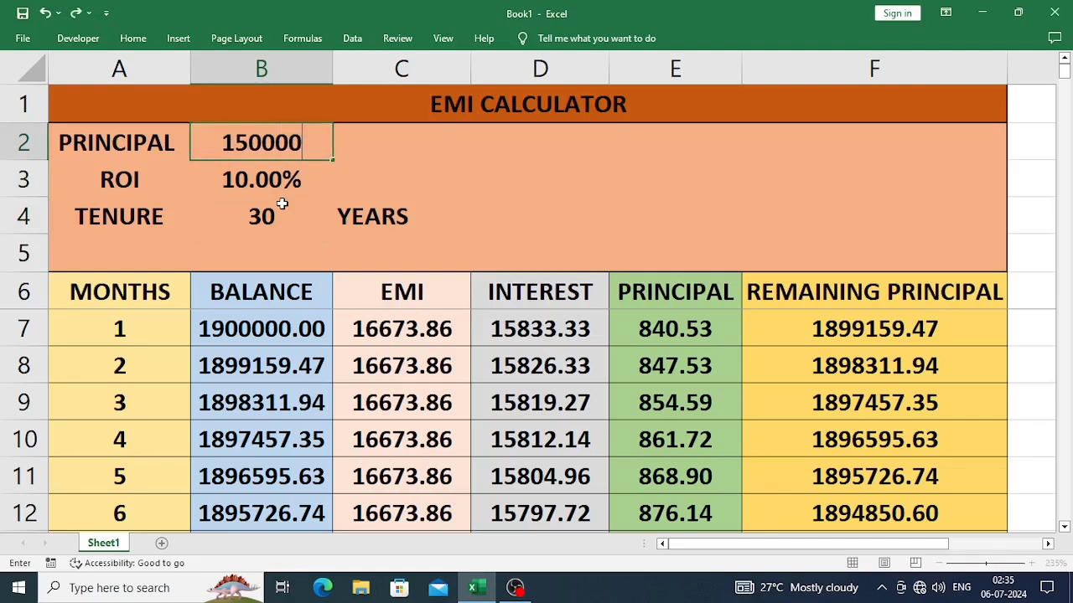
type("0.00")
key("Return")
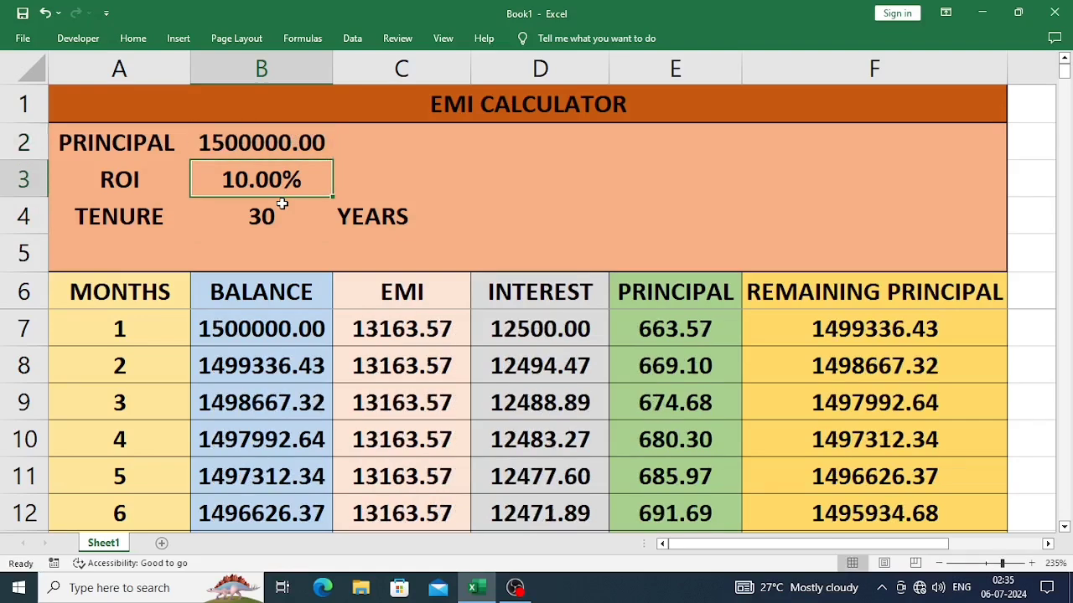
key("Down")
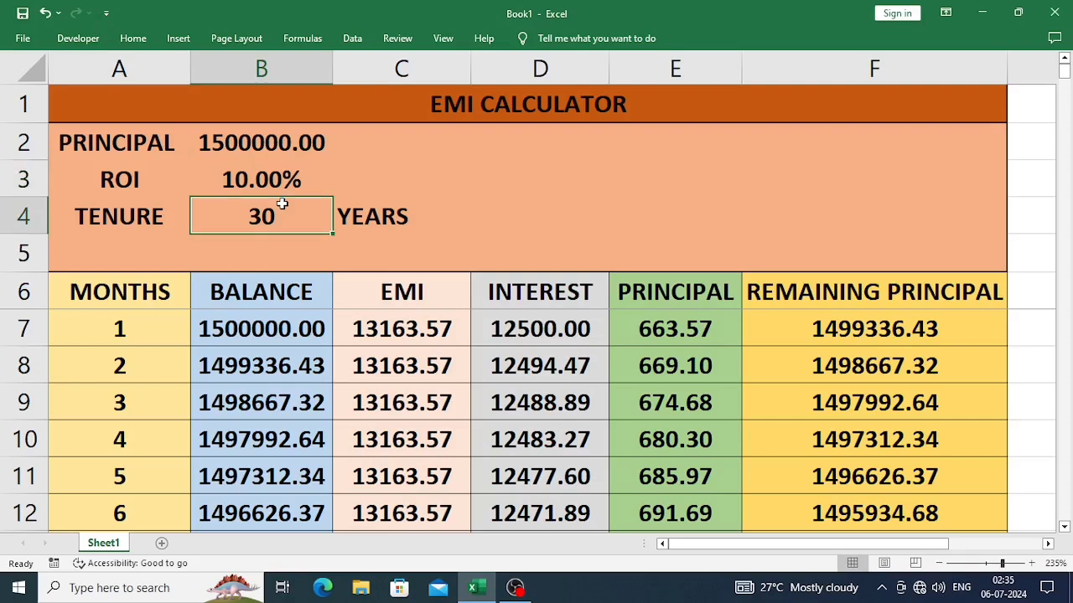
key("Down")
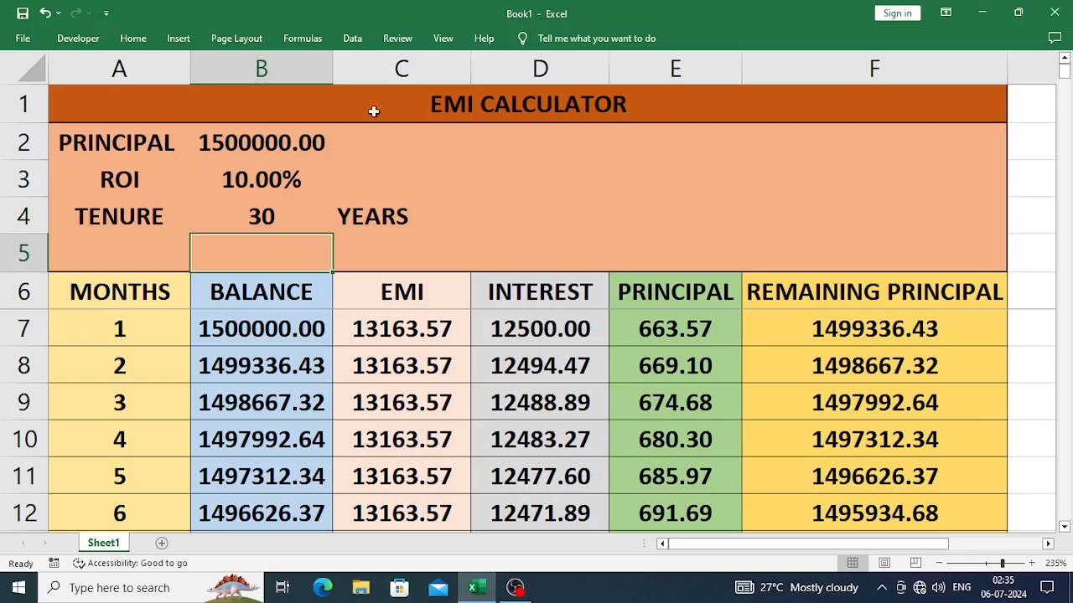
Add a new blank Sheet3 and merge and centre A1:F1 for the title
left_click(163, 545)
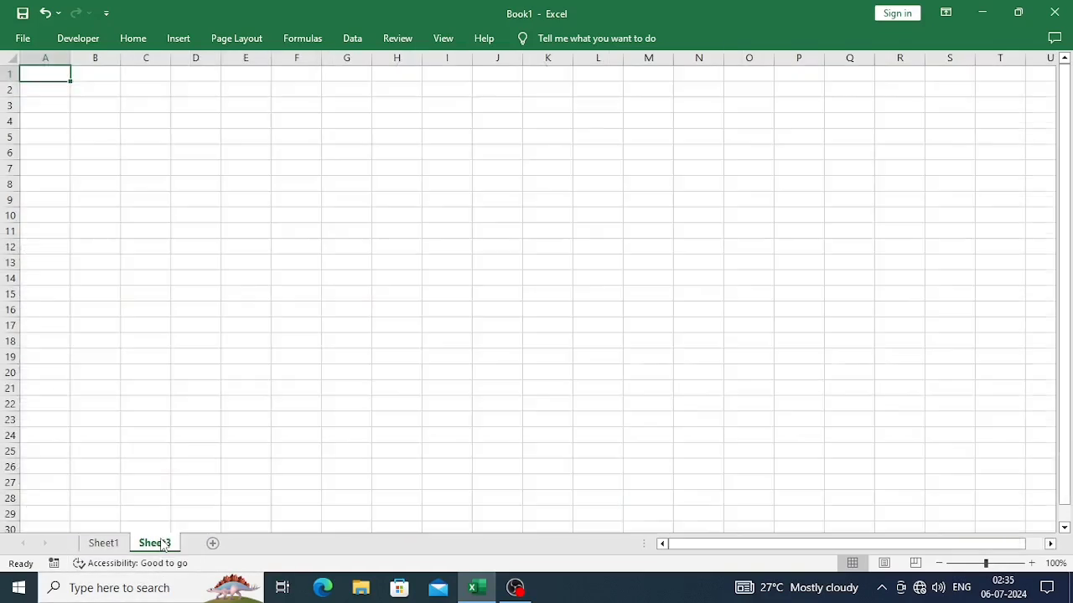
scroll(84, 118, "up", 2)
scroll(96, 114, "up", 2)
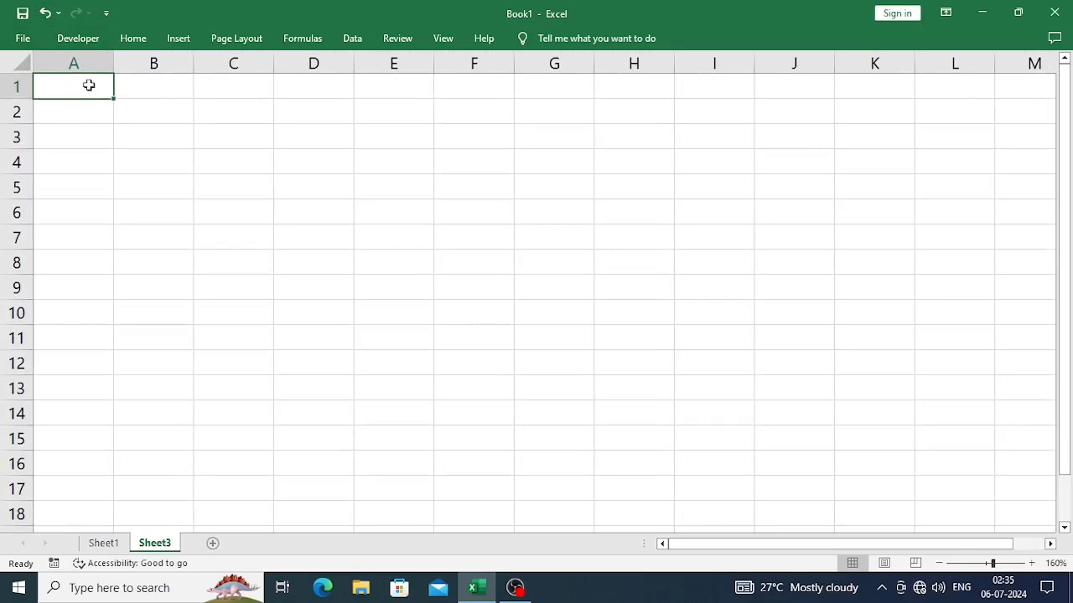
left_click_drag(89, 83, 506, 86)
left_click(132, 38)
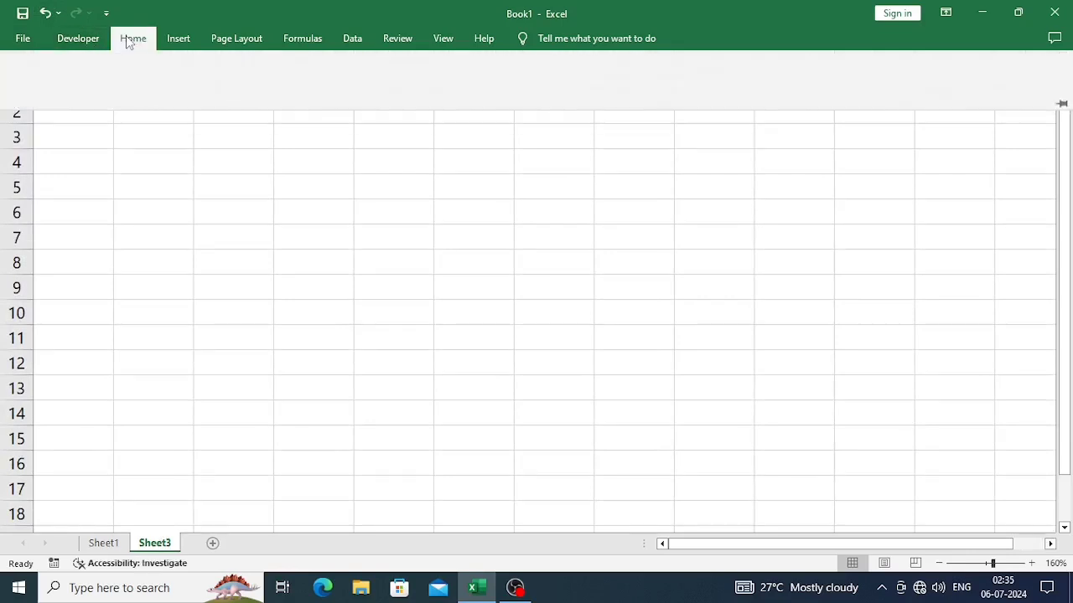
left_click(413, 92)
Enter the EMI CALCULATOR title, label A2 PRINCIPAL, and widen column A
left_click(326, 183)
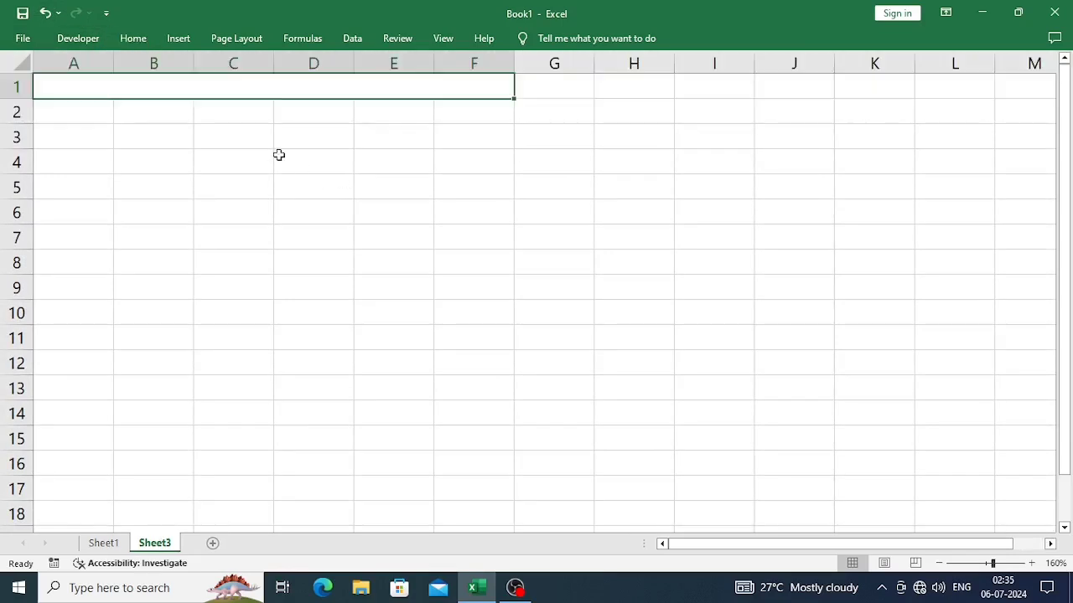
type("EMI")
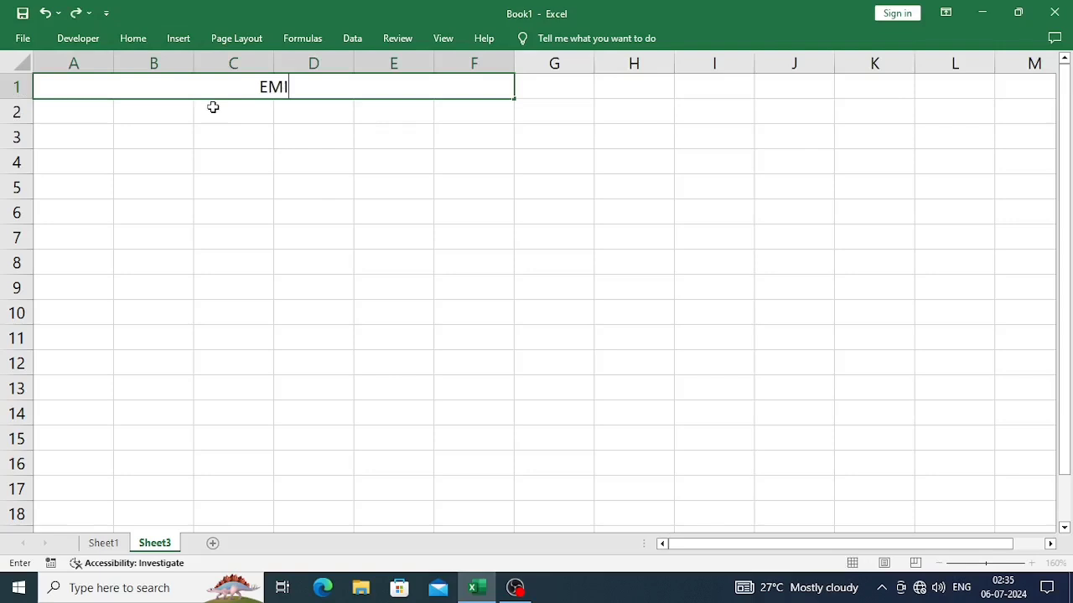
type(" CAL")
type("CULATOR")
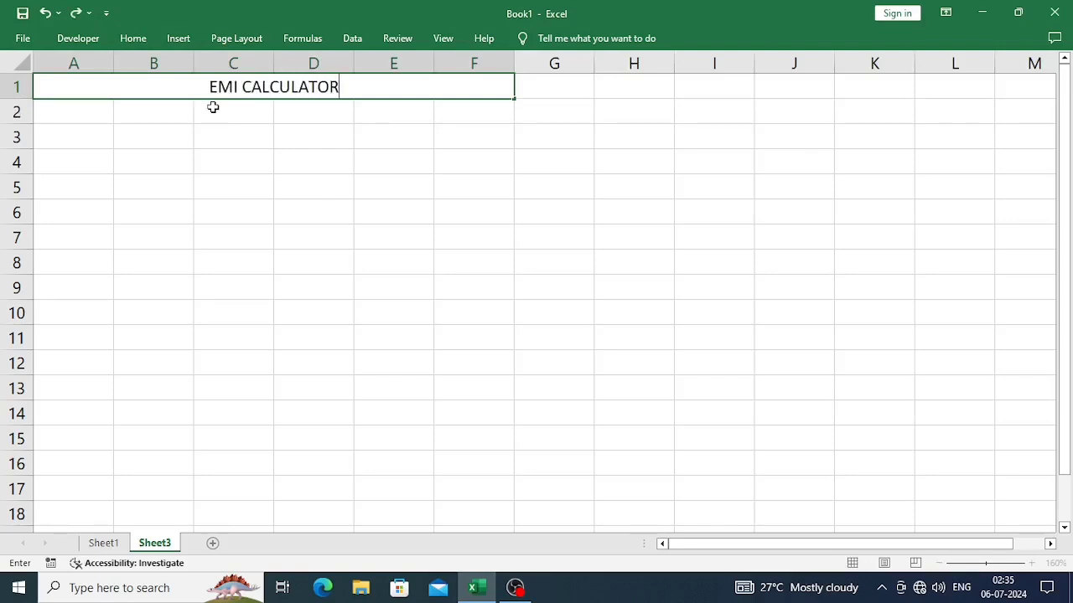
key("Return")
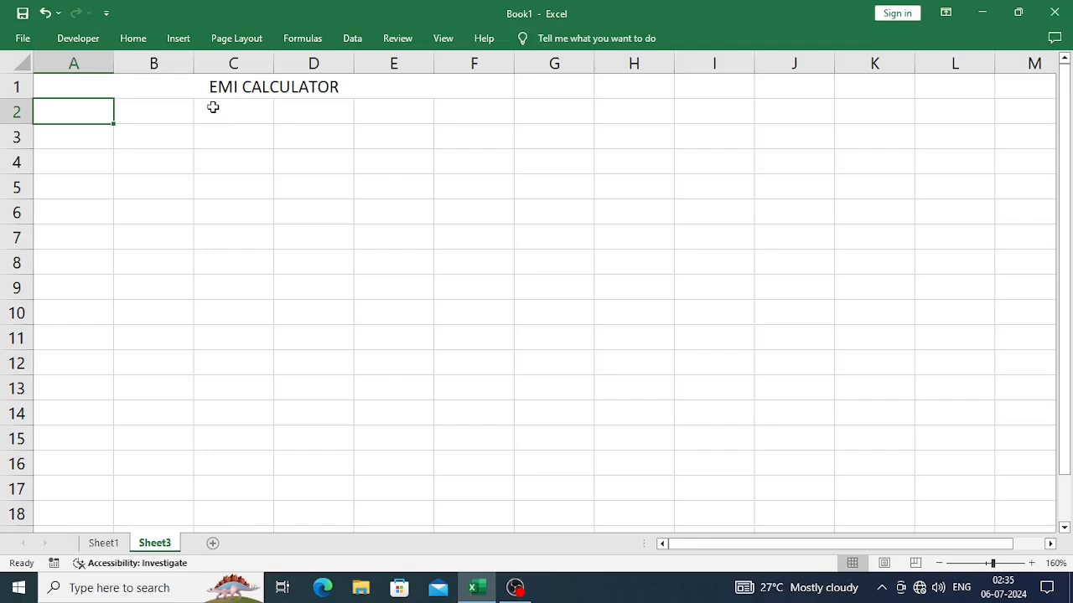
type("PRINCIP")
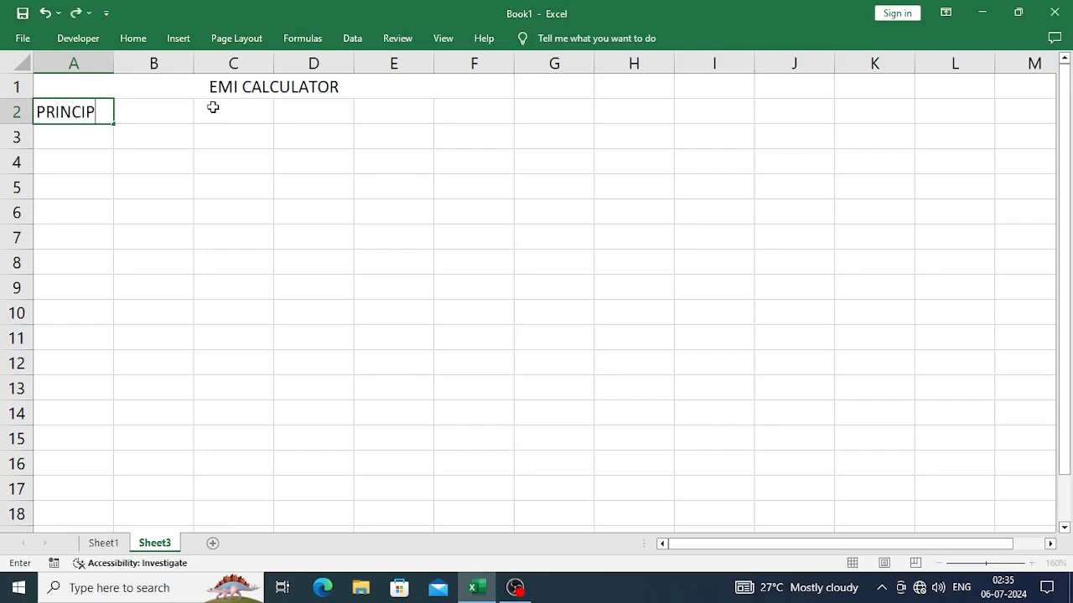
type("AL")
key("Tab")
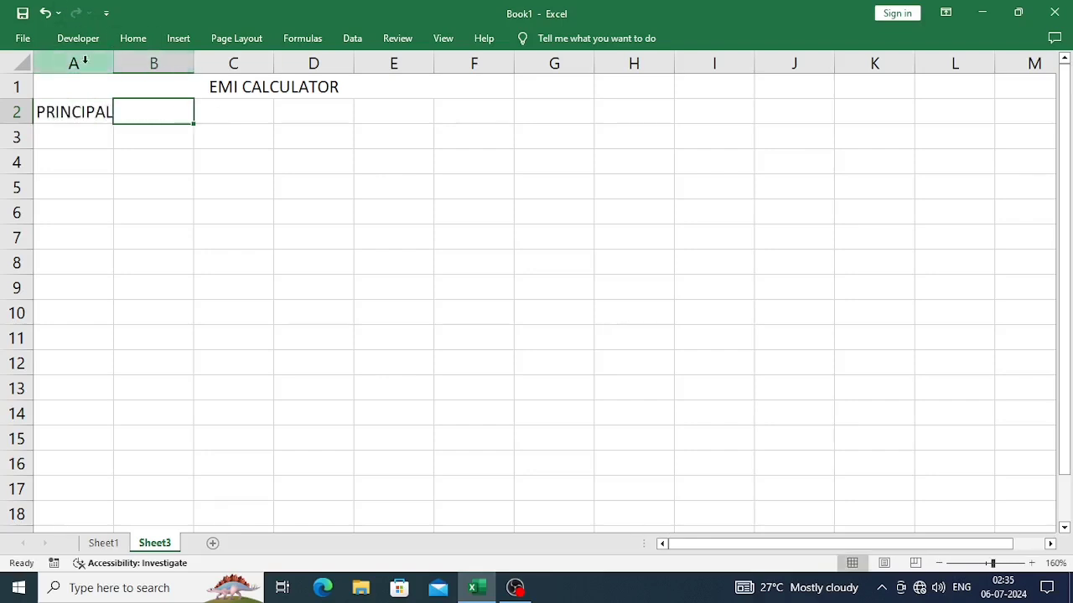
left_click_drag(113, 64, 171, 64)
left_click(105, 118)
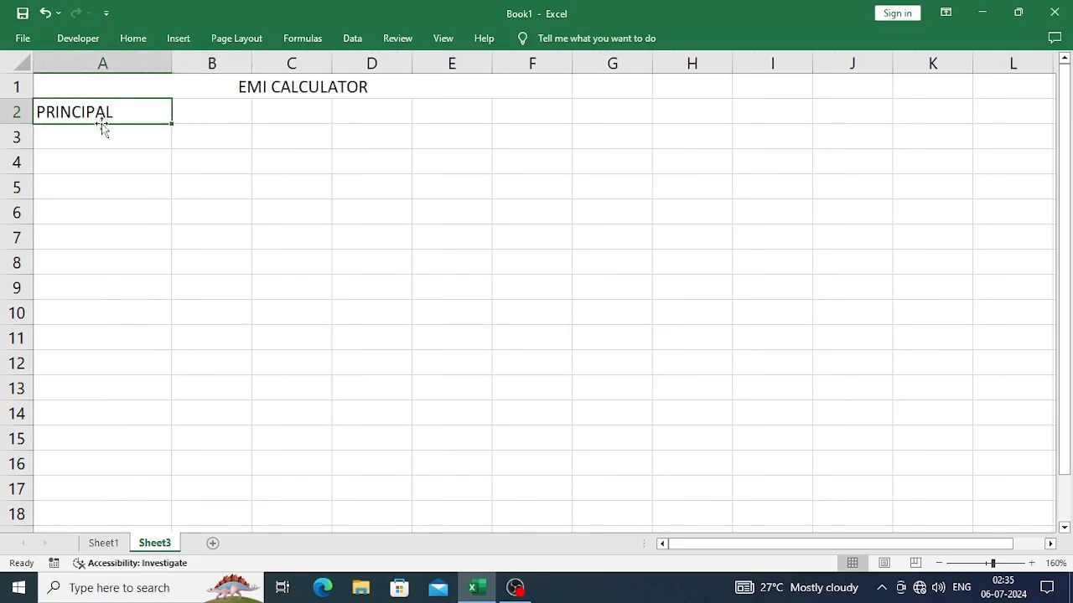
left_click(98, 131)
Add the ROI label with 8.75% in B3 and enter principal 1500000 in B2
type("ROI")
key("Tab")
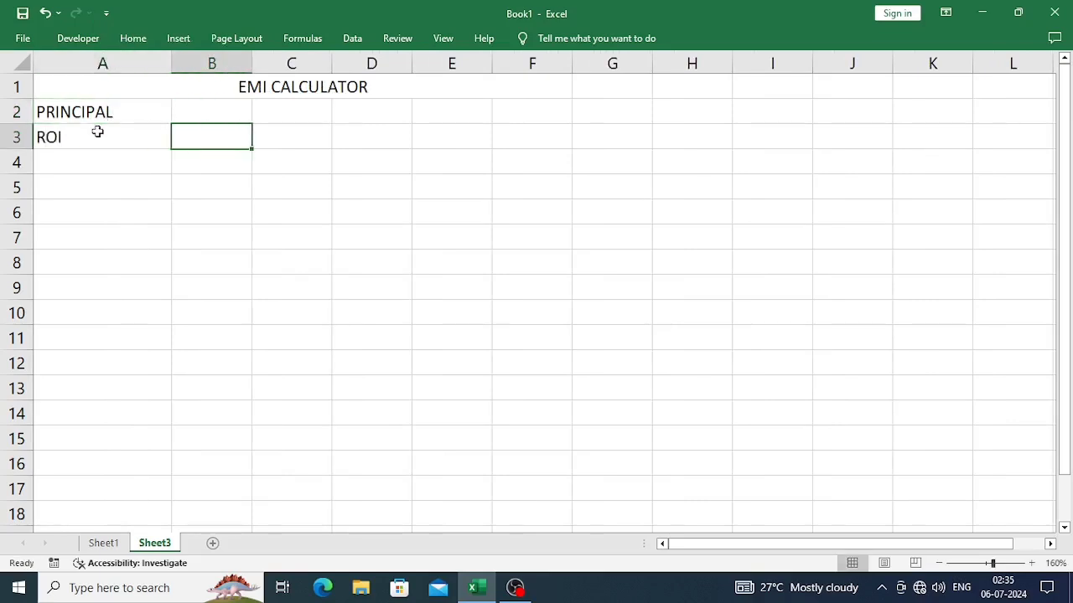
type("8.")
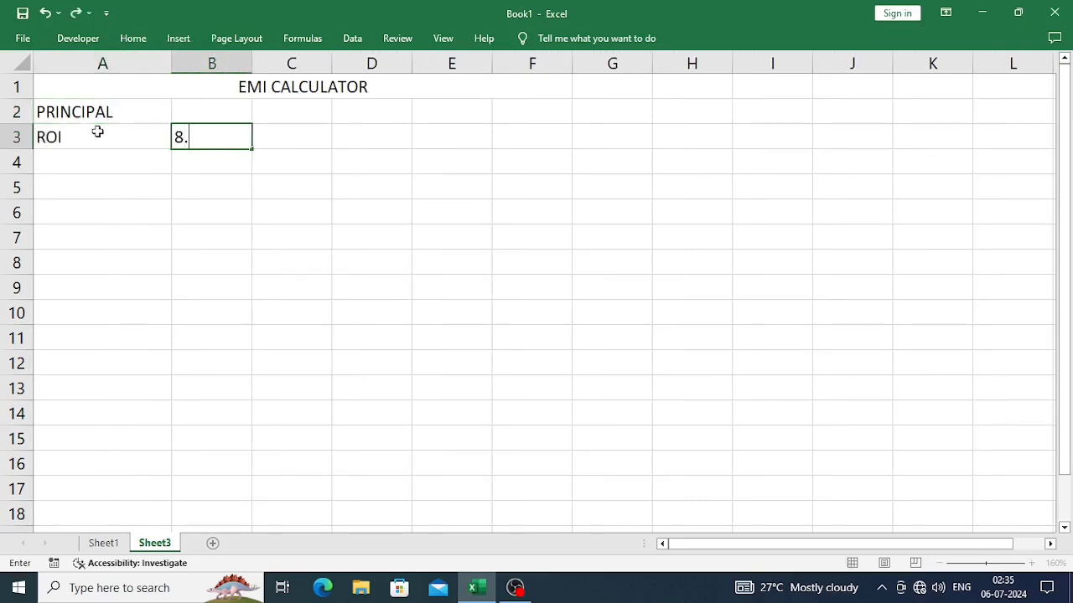
type("75%")
key("Up")
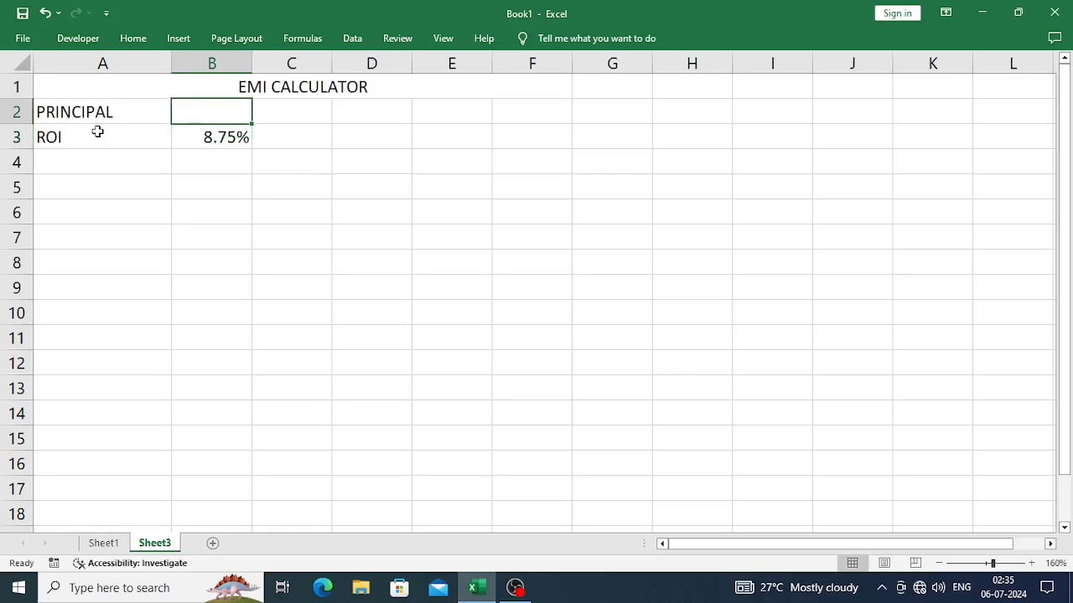
type("15000")
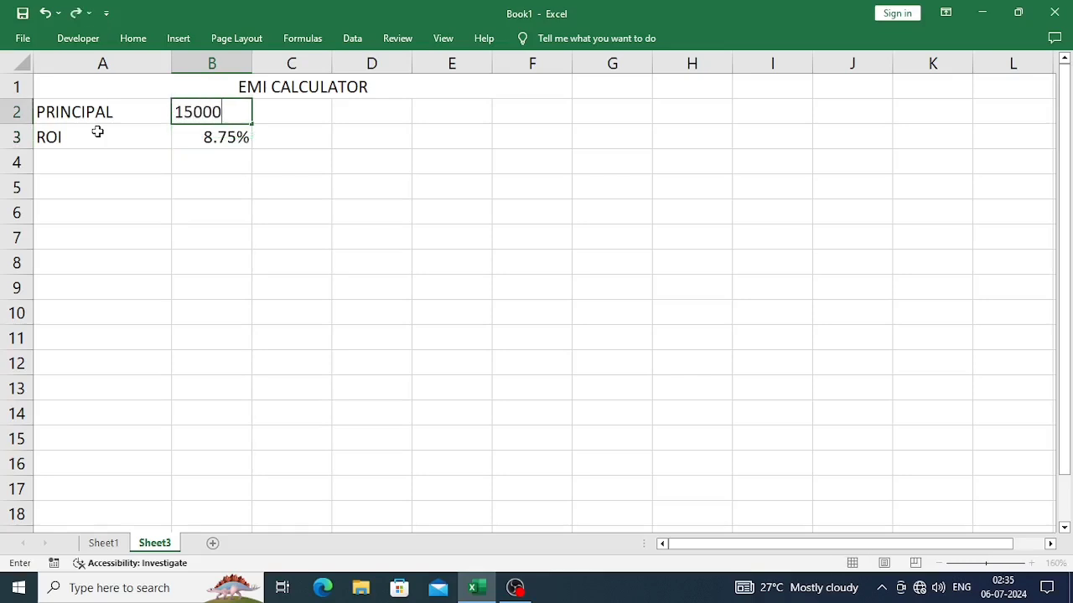
type("0")
key("Return")
key("Return")
Add the TENURE label in A4 with 20 in B4 and YEARS in C4
key("Left")
type("T")
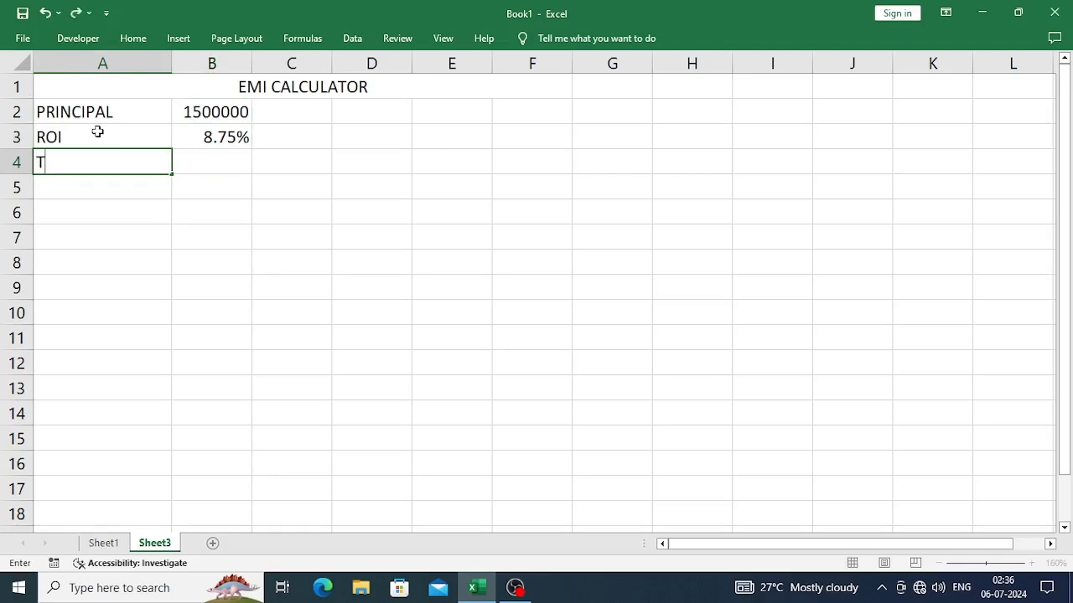
type("ENURE")
key("Tab")
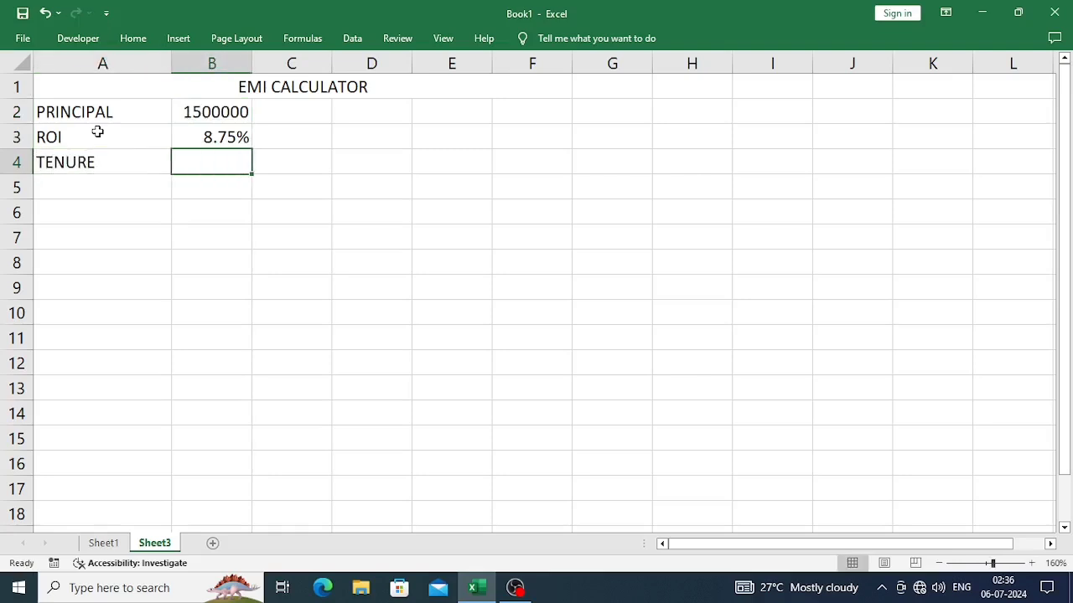
type("20")
key("Tab")
type("Y")
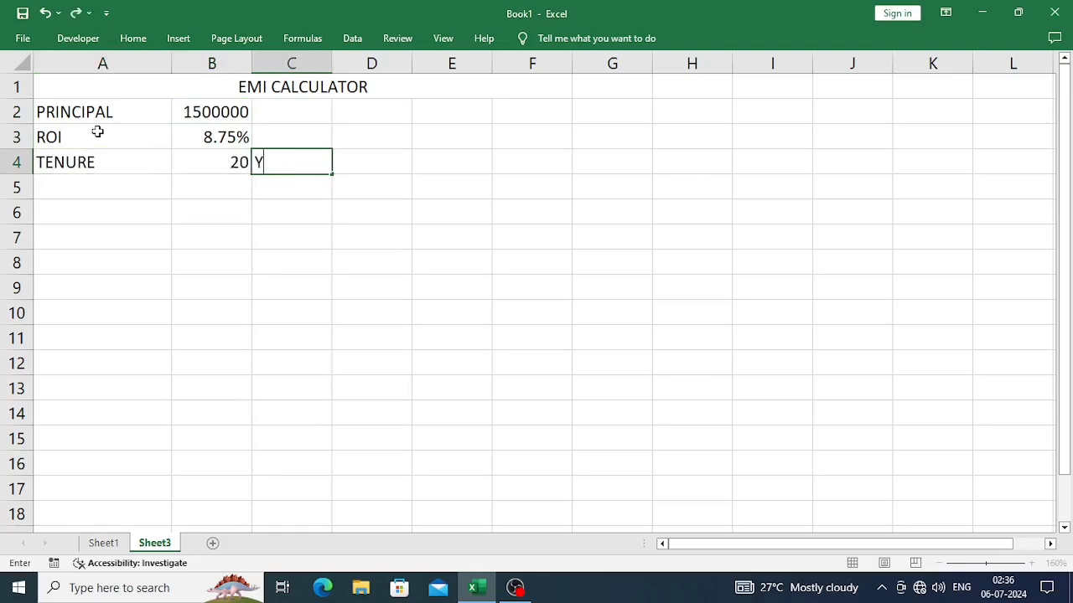
type("EARS")
key("Return")
key("Up")
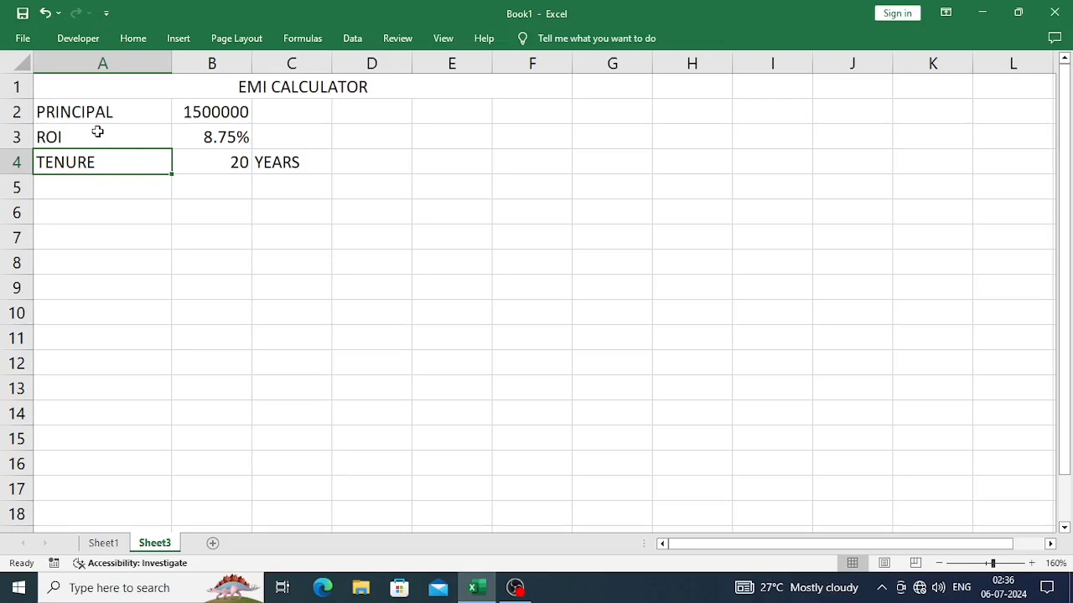
Type the PERIOD heading in A6
left_click(56, 215)
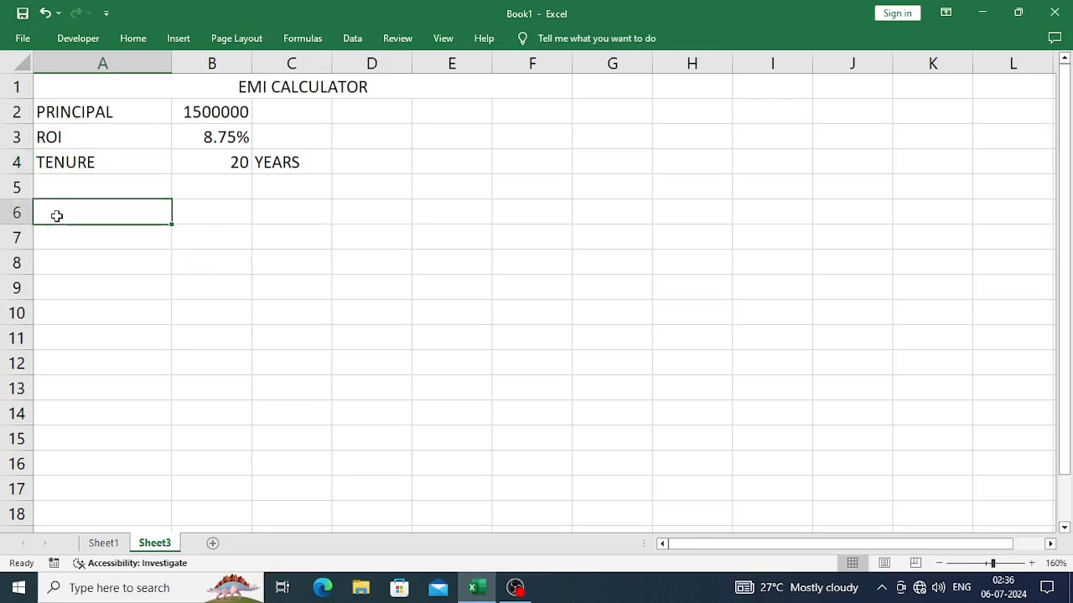
type("PERIOD")
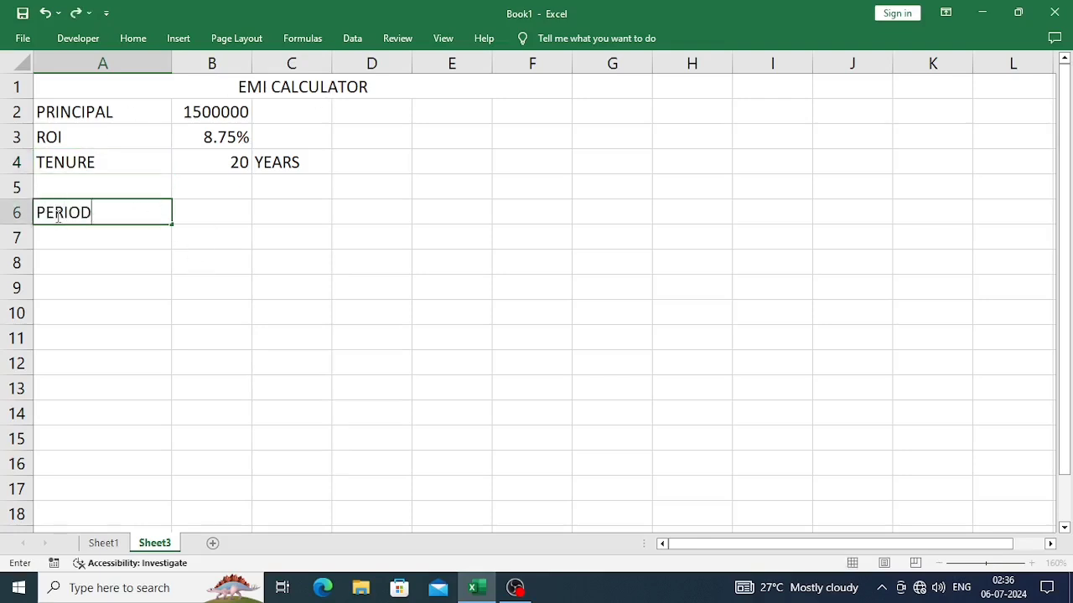
key("Return")
key("Up")
key("Up")
key("Up")
key("Right")
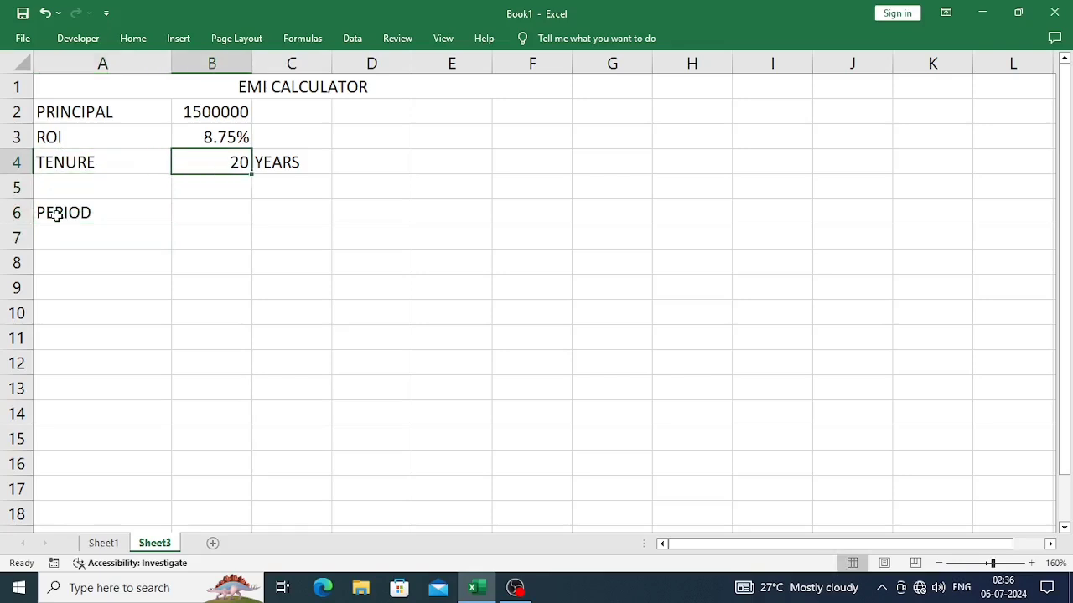
key("Down")
key("Left")
key("Down")
key("Down")
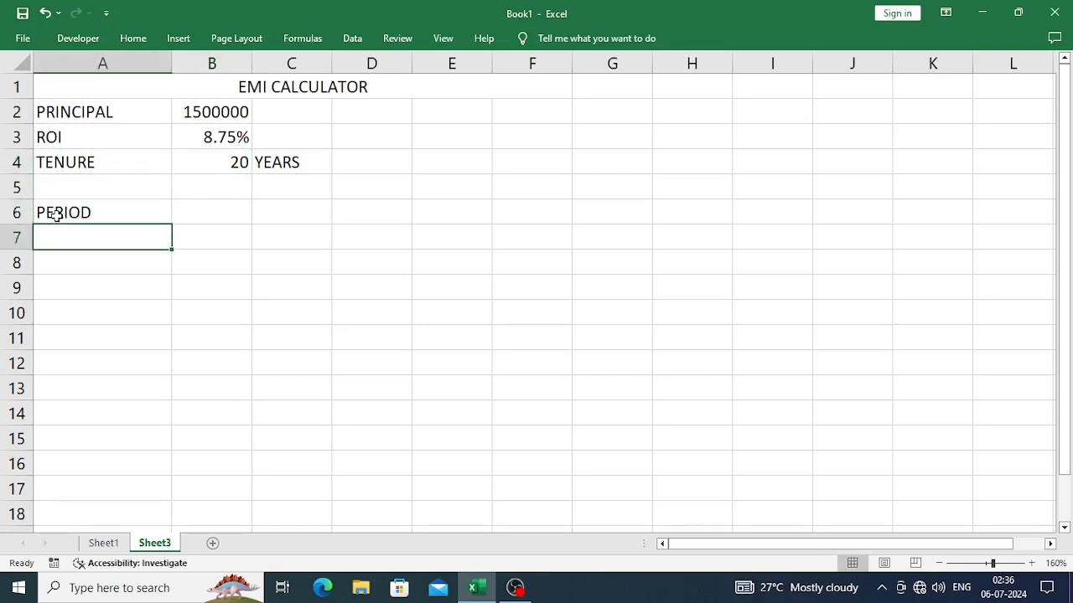
Enter 1 and 2 below PERIOD and fill column A as a counting series
type("1")
key("Return")
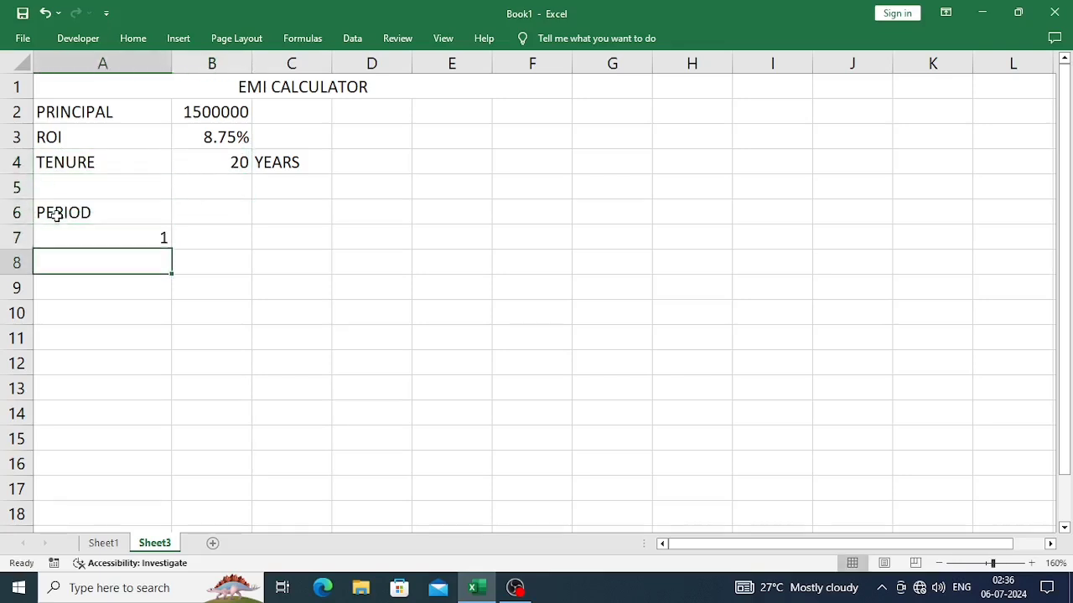
type("2")
key("Return")
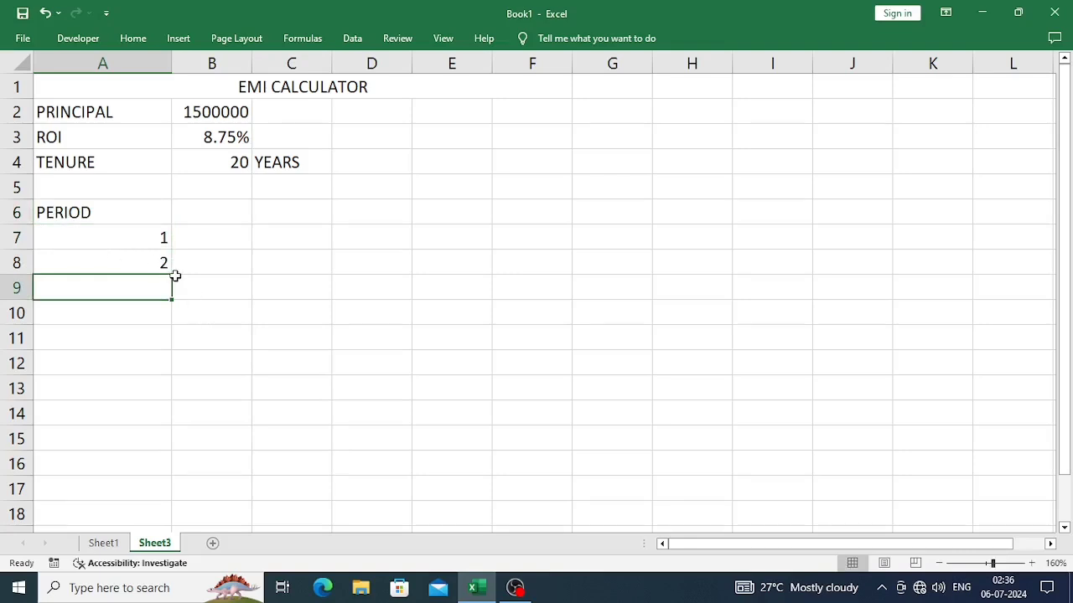
left_click(154, 261)
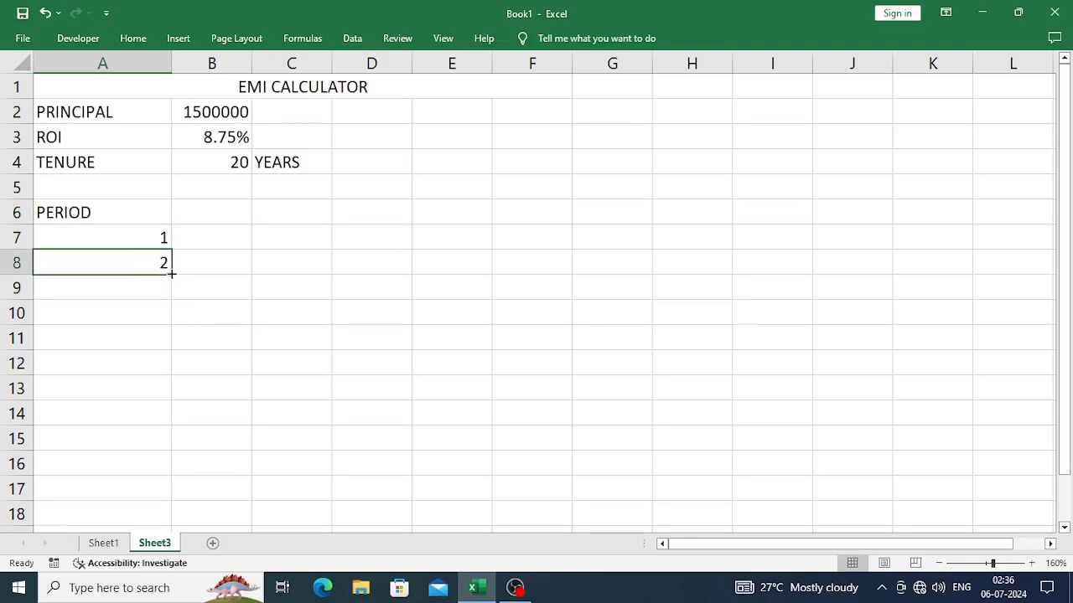
mouse_move(171, 273)
left_mouse_down()
mouse_move(153, 600)
mouse_move(116, 126)
mouse_move(126, 332)
left_mouse_up()
left_click(186, 334)
left_click(215, 373)
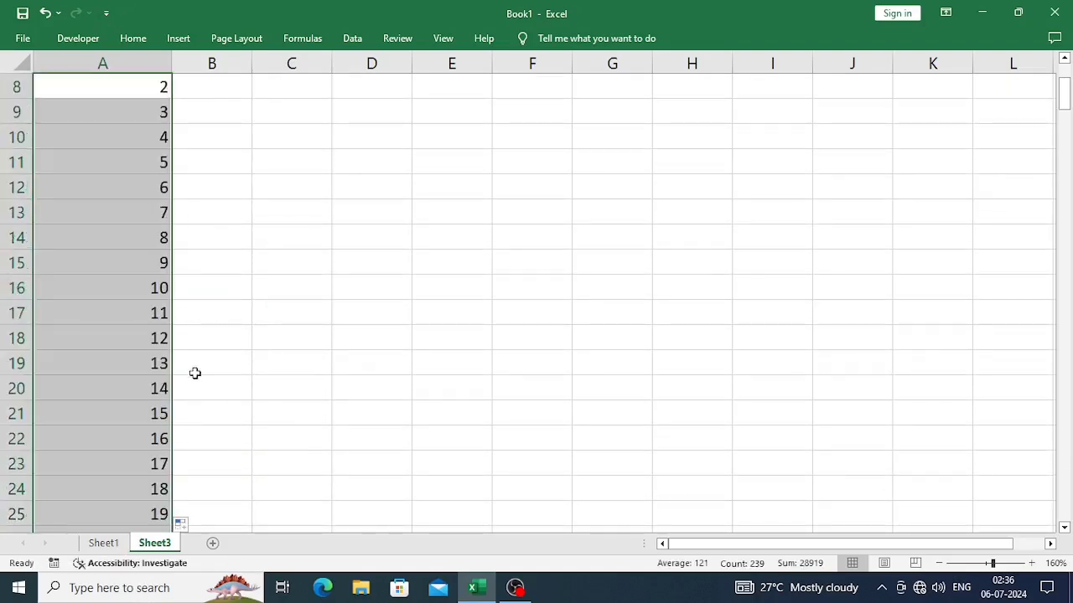
left_click(156, 414)
Check the period series ends at 240, then return toward the input values
key("ctrl+Down")
key("ctrl+Up")
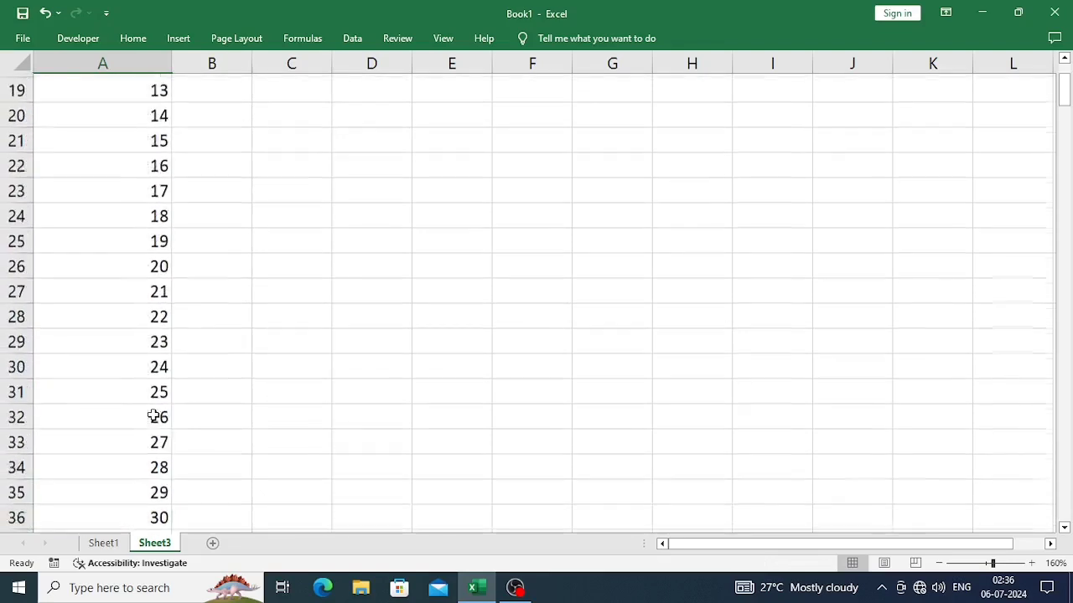
key("Right")
key("Up")
key("Up")
key("Up")
key("Up")
key("Down")
key("Down")
key("Down")
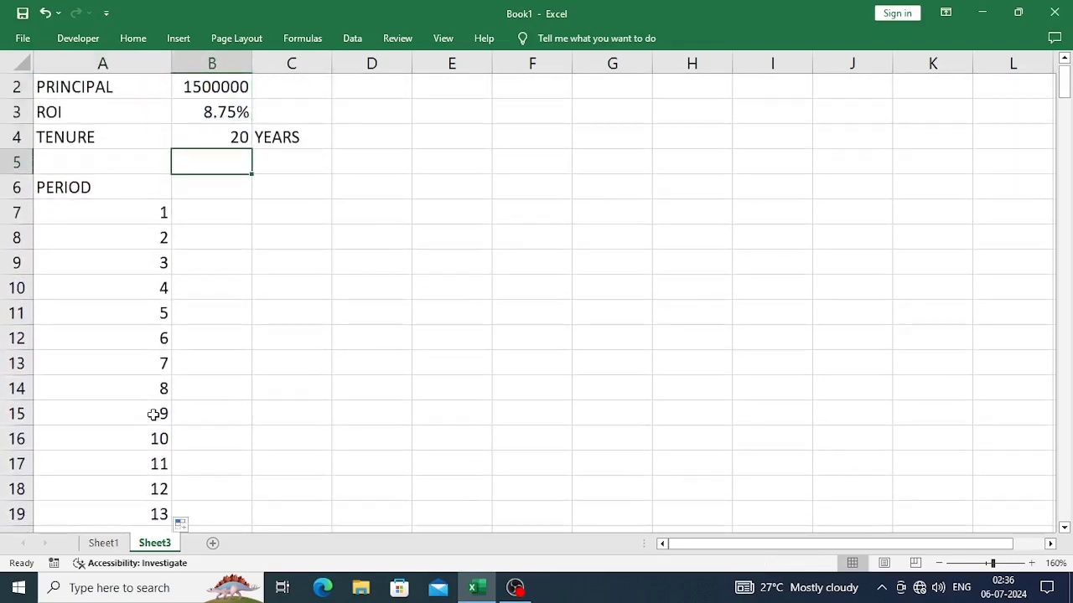
Add the BALANCE heading in B6 and link B7 to the principal as the opening balance 1500000
key("Down")
type("BAL")
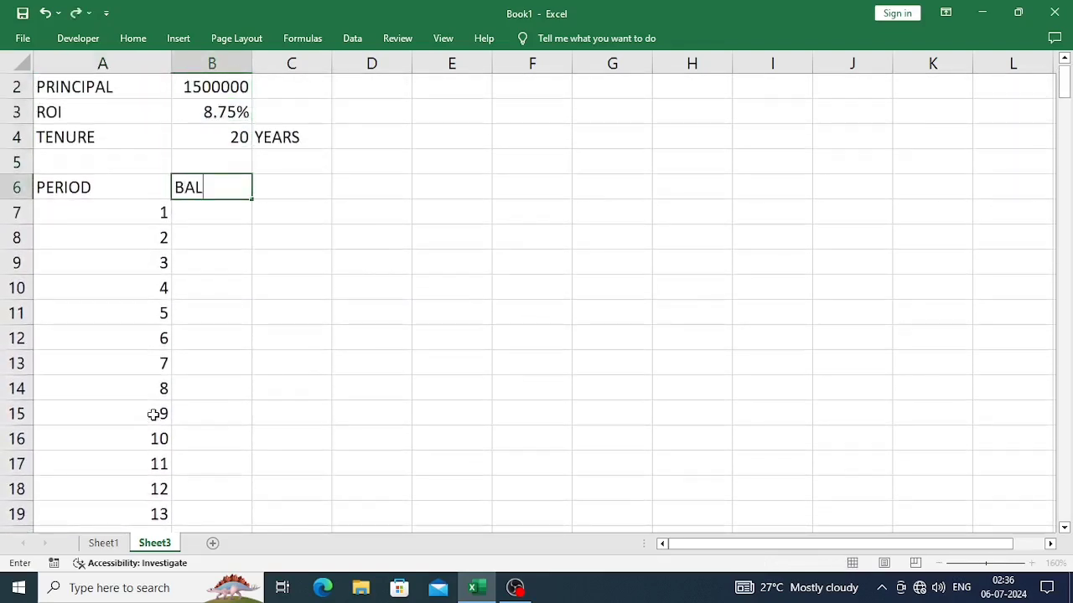
type("ANCE")
key("Tab")
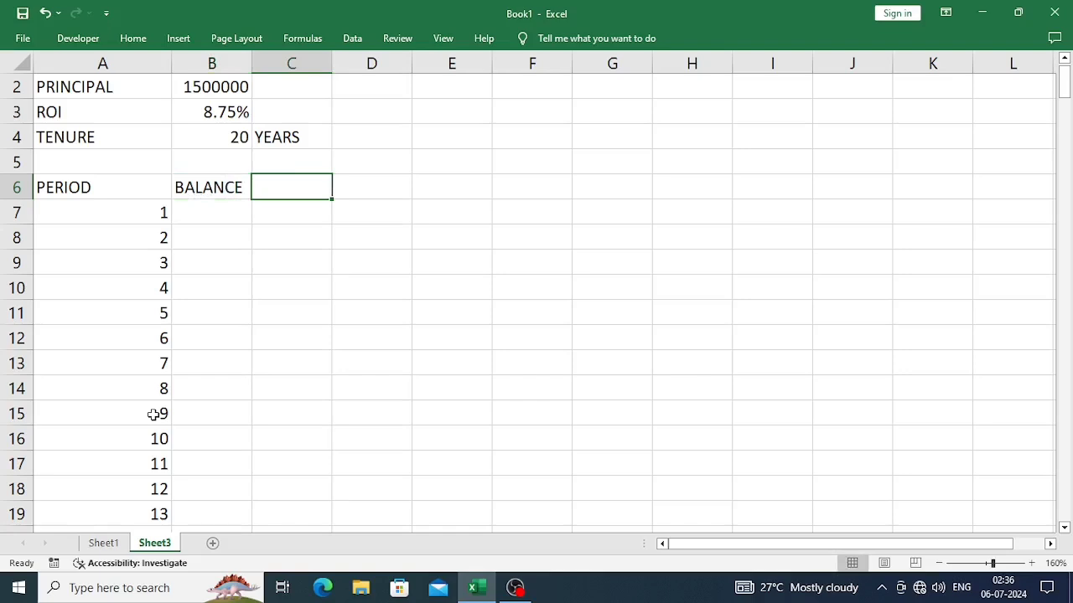
key("Left")
key("Down")
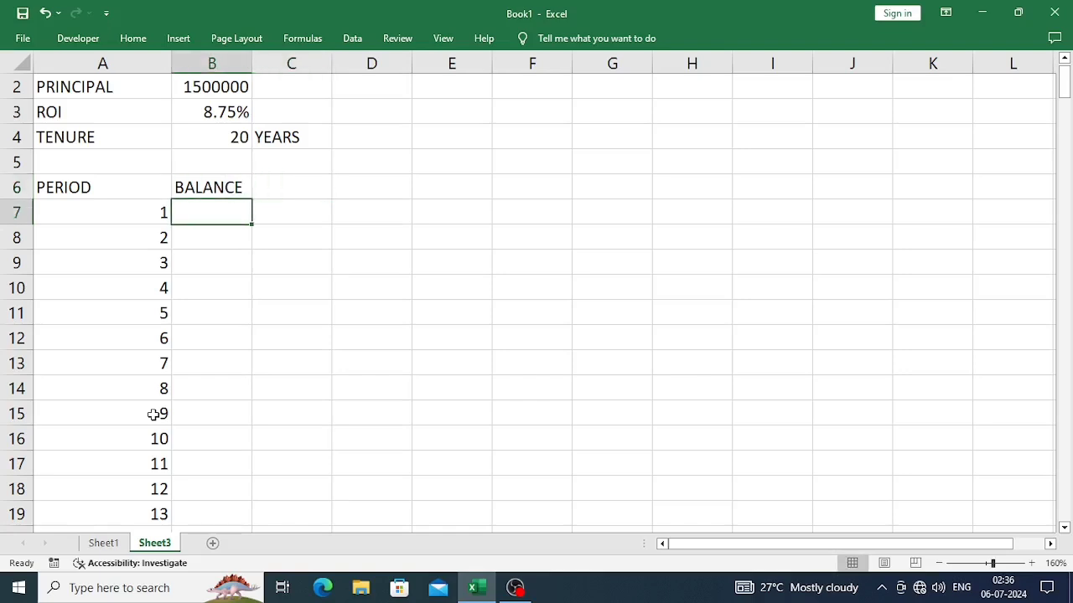
type("=")
key("Up")
key("Up")
key("Up")
key("Up")
key("Up")
key("Return")
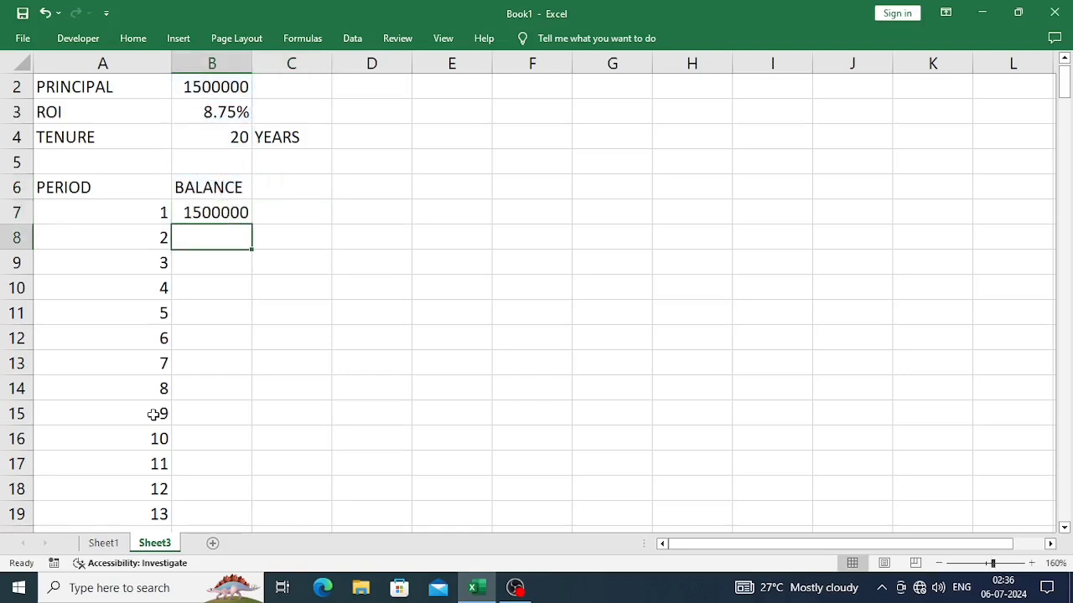
key("Up")
key("Up")
Add the EMI, INTEREST, PRINCIPAL and BALANCE PRINCIPAL headings in C6:F6
key("Right")
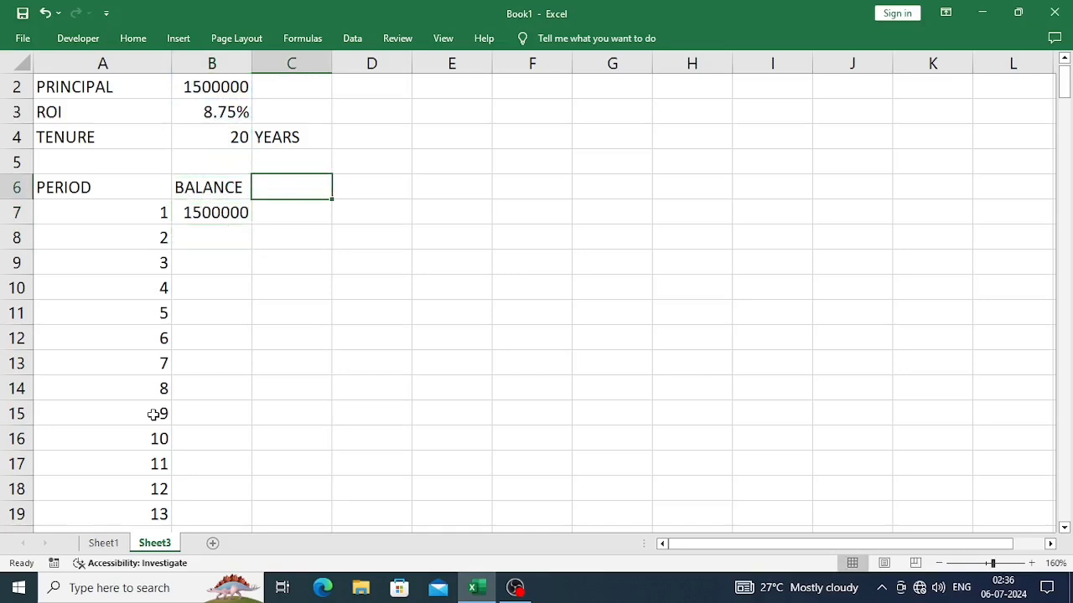
type("EMI")
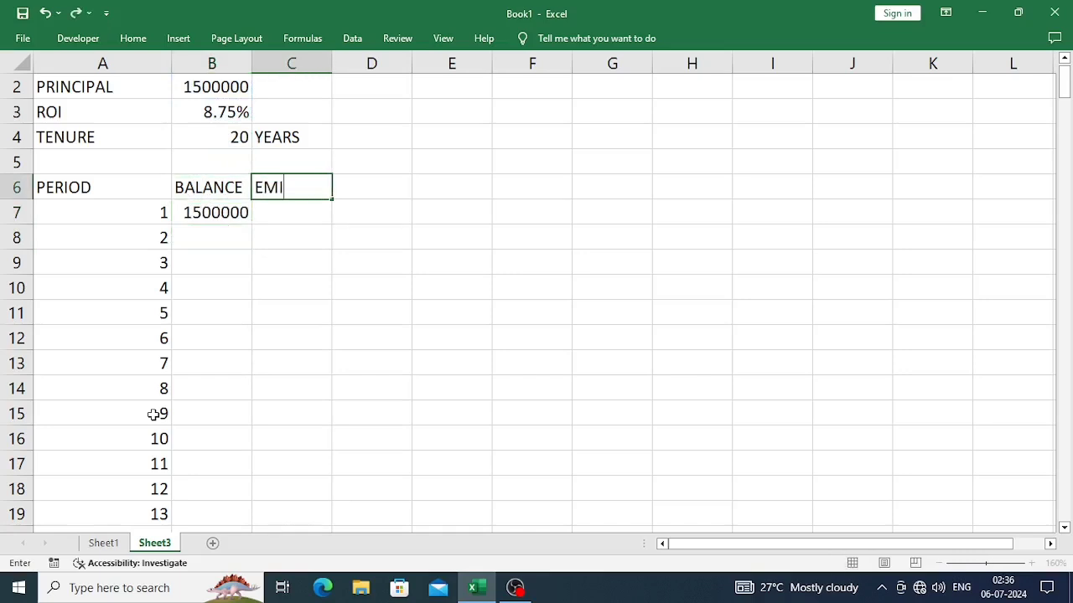
key("Tab")
type("INT")
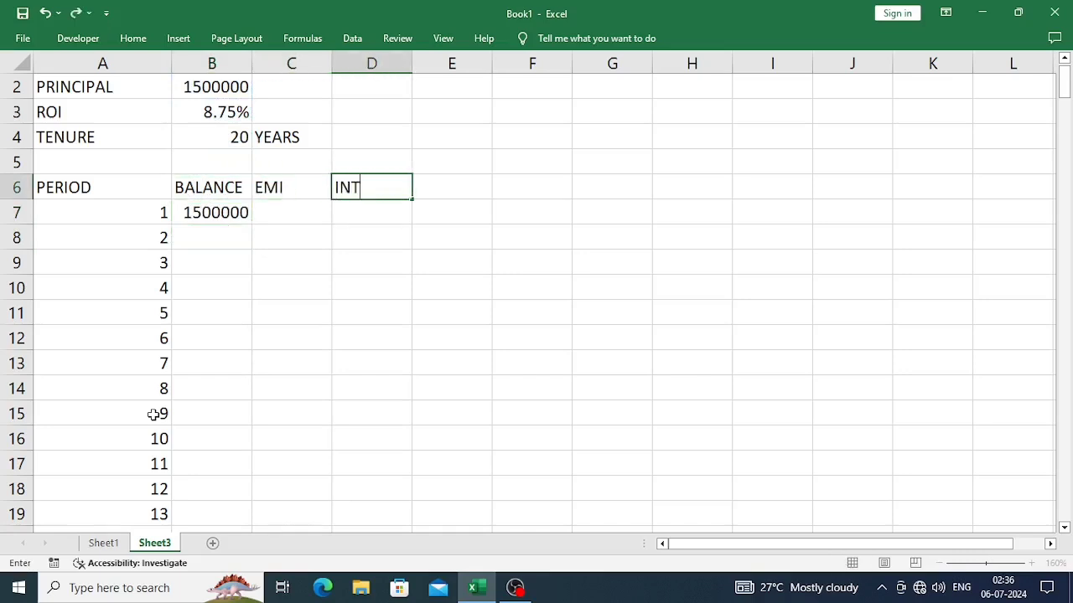
type("EREST")
key("Tab")
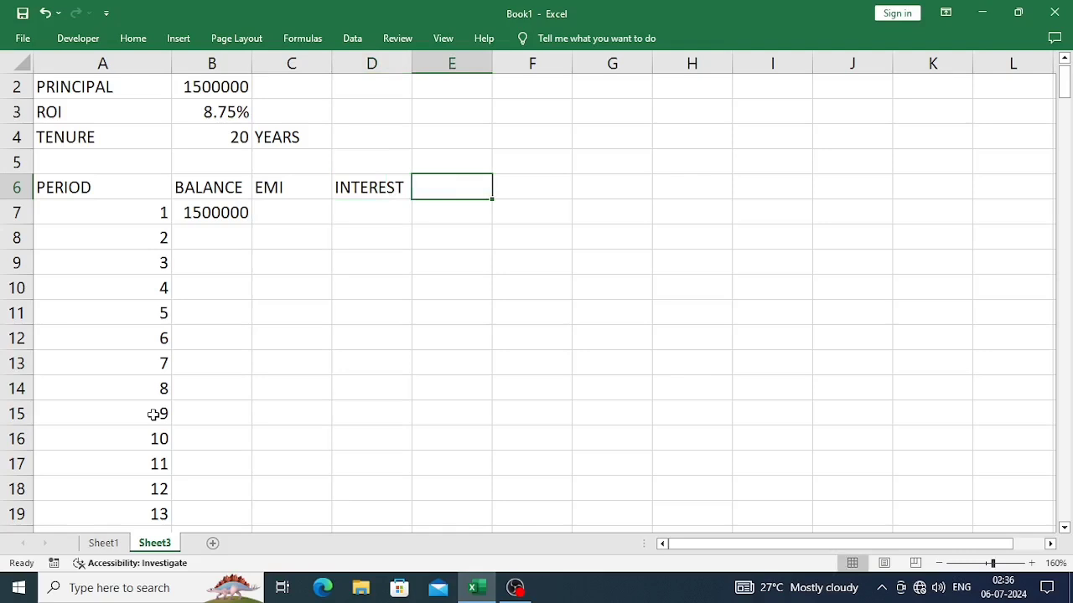
type("PRINCIPAL")
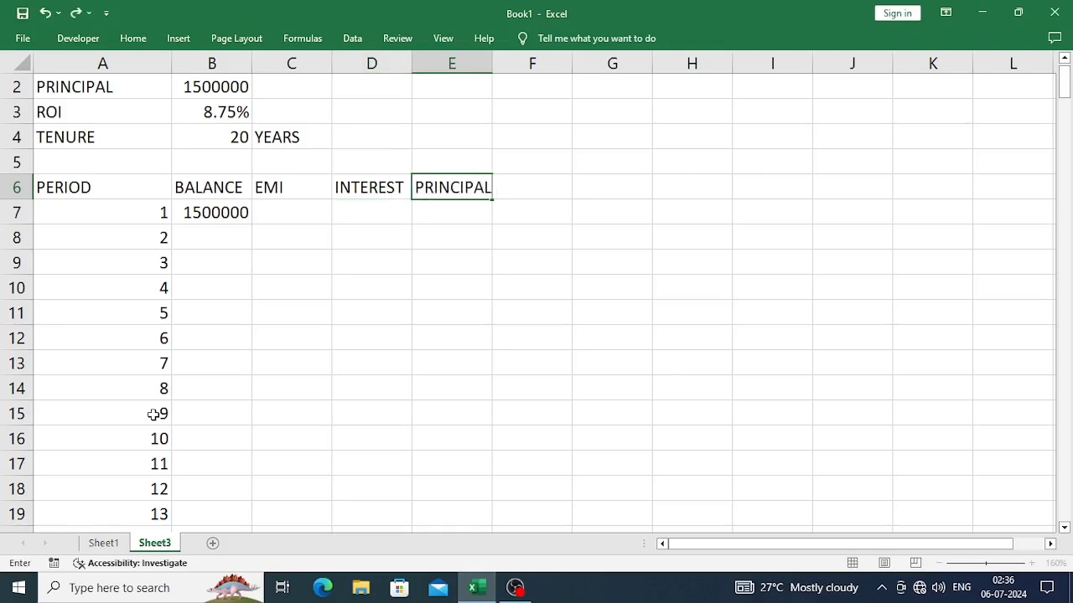
key("Return")
key("Up")
key("Right")
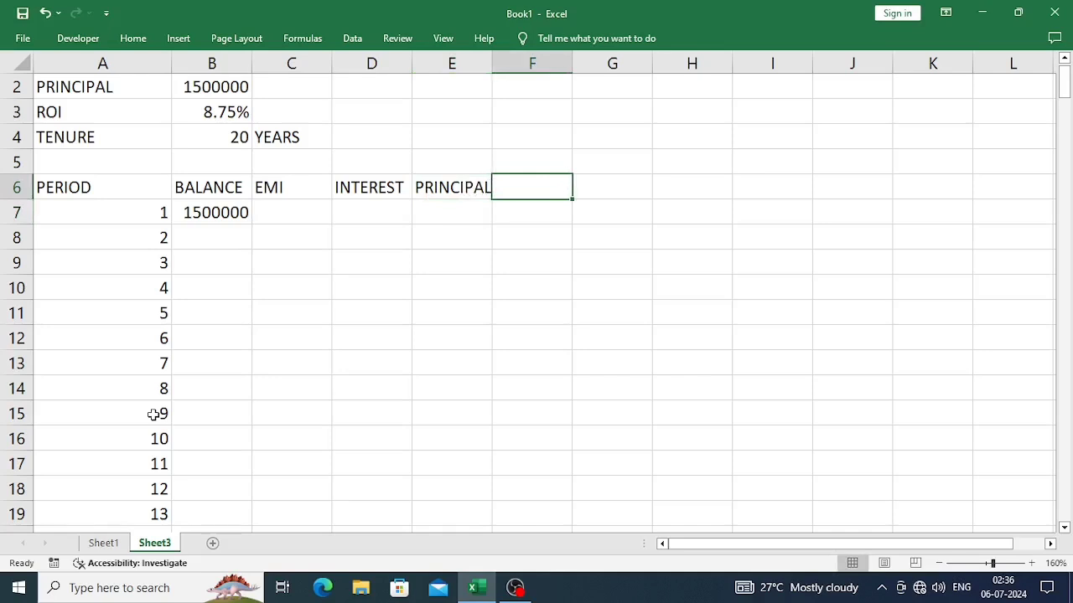
type("BALA")
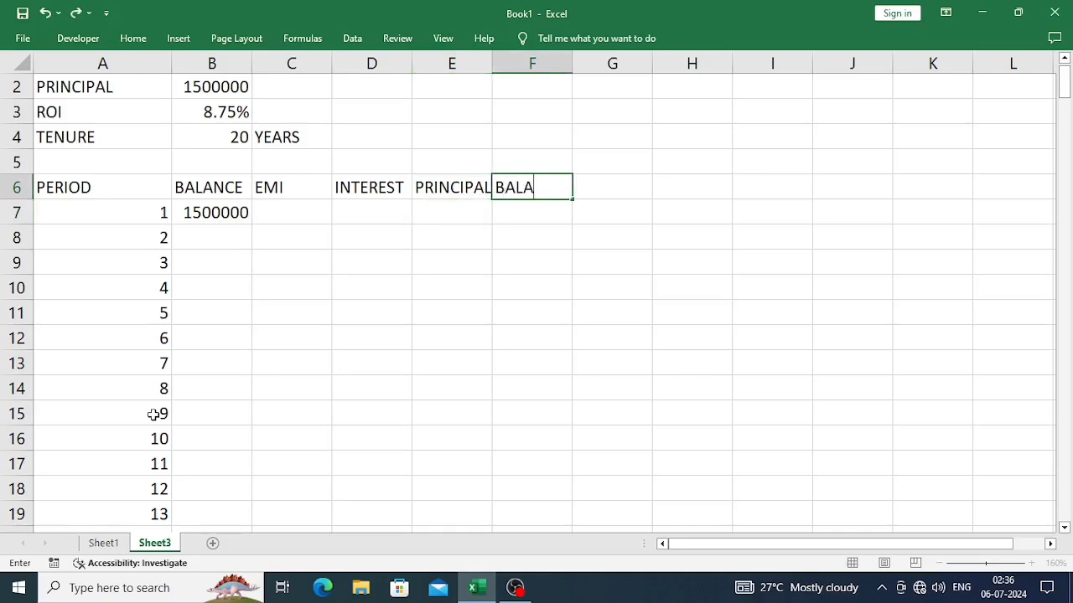
type("NCE PRIN")
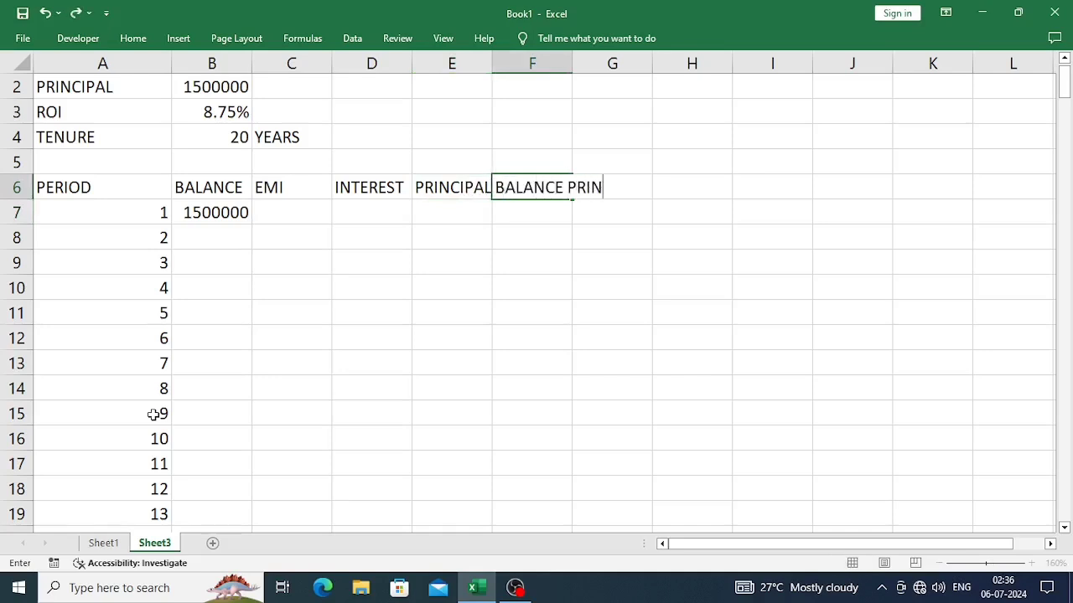
type("CIPAL")
key("Return")
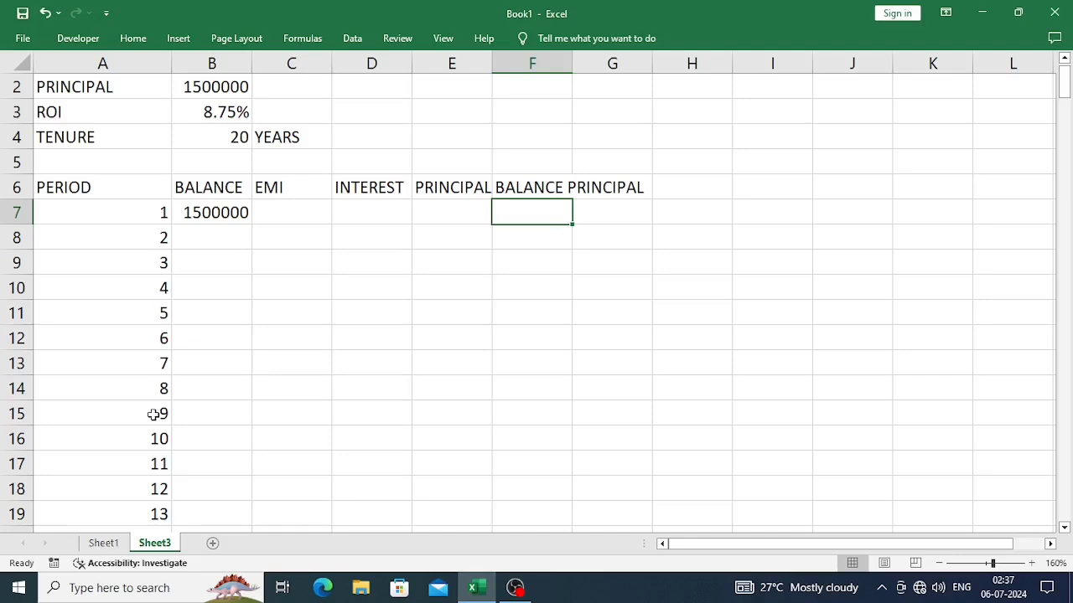
key("Up")
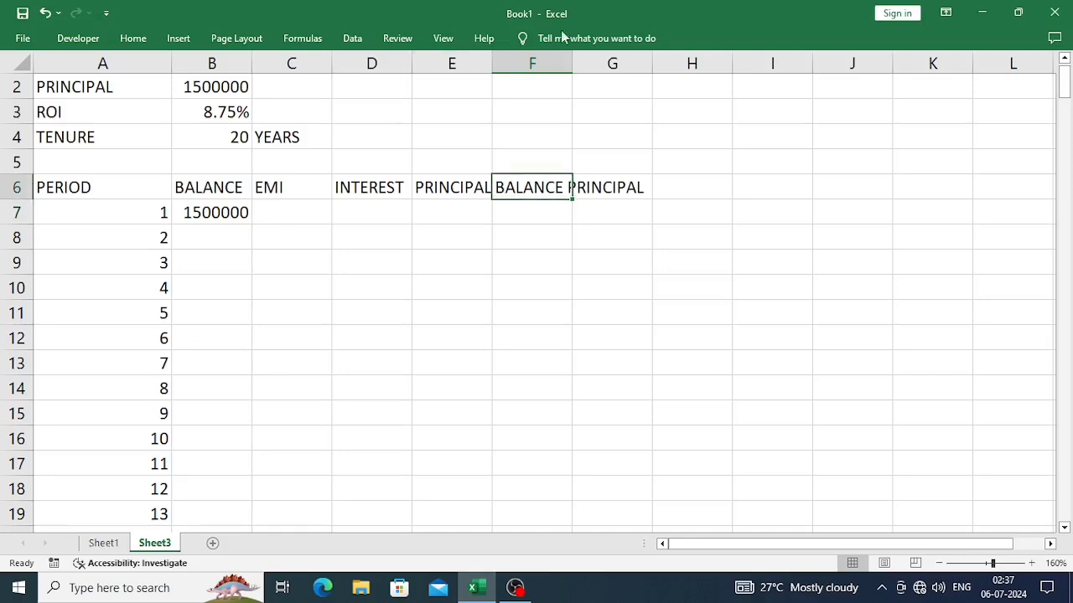
Autofit column F and widen columns E, D and C to show their headings
double_click(572, 65)
left_click(484, 64)
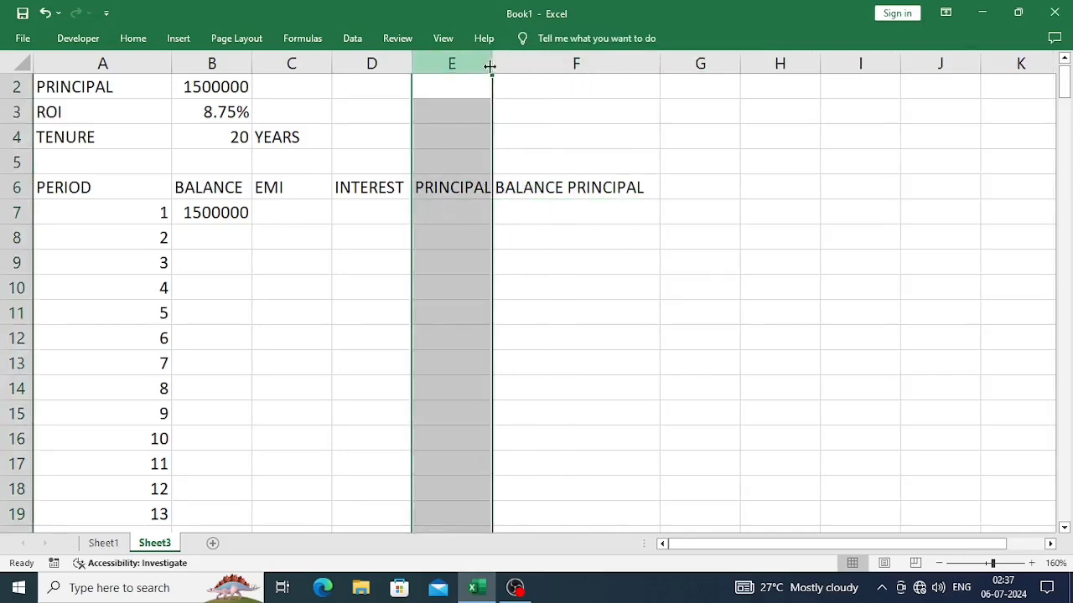
left_click_drag(492, 64, 533, 65)
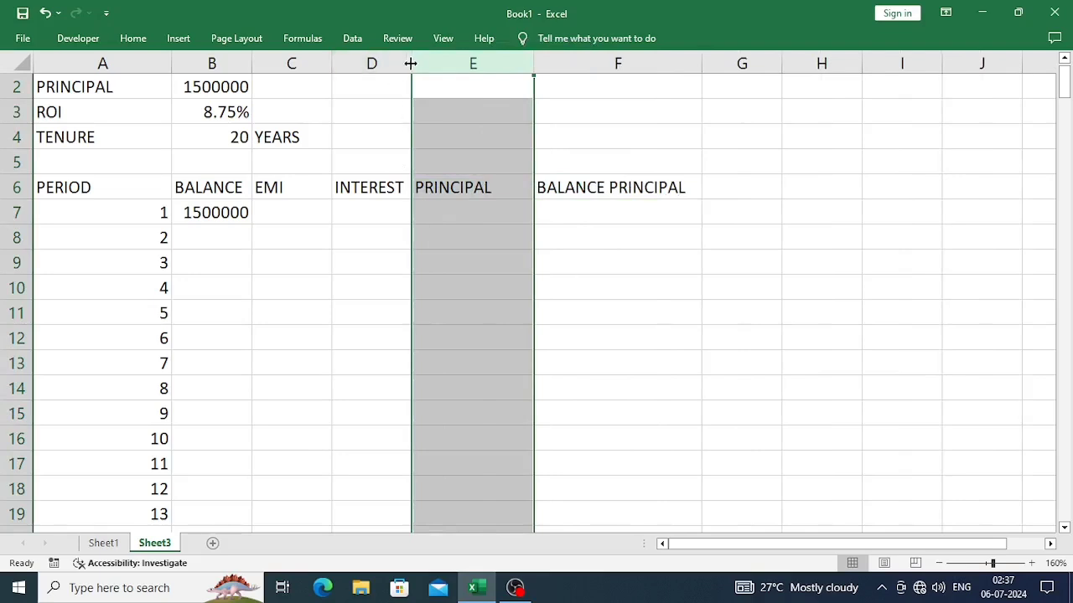
left_click_drag(411, 64, 468, 64)
left_click_drag(333, 63, 418, 64)
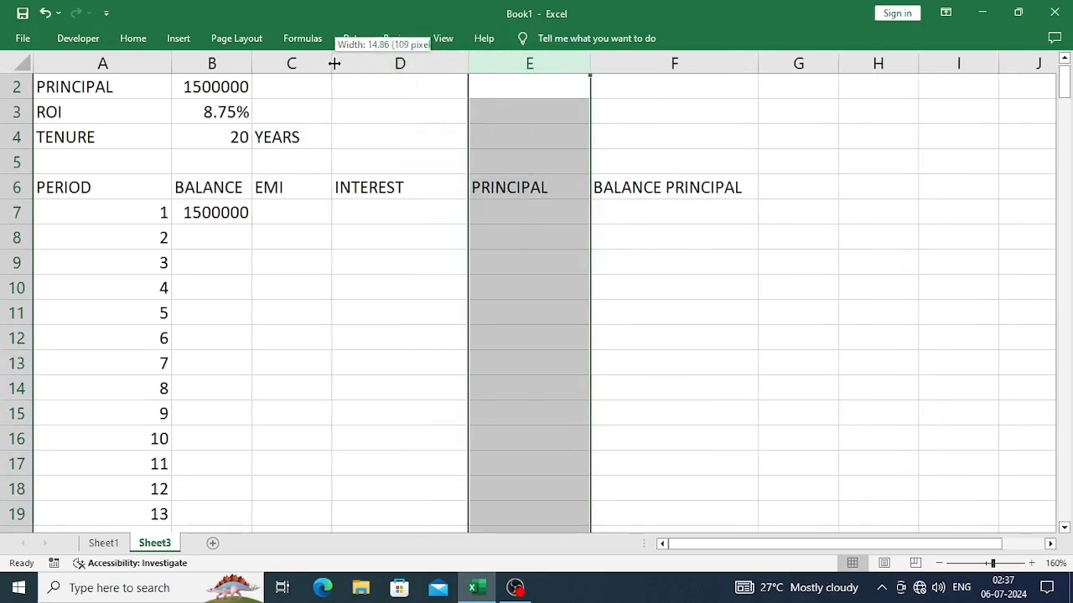
left_click(331, 214)
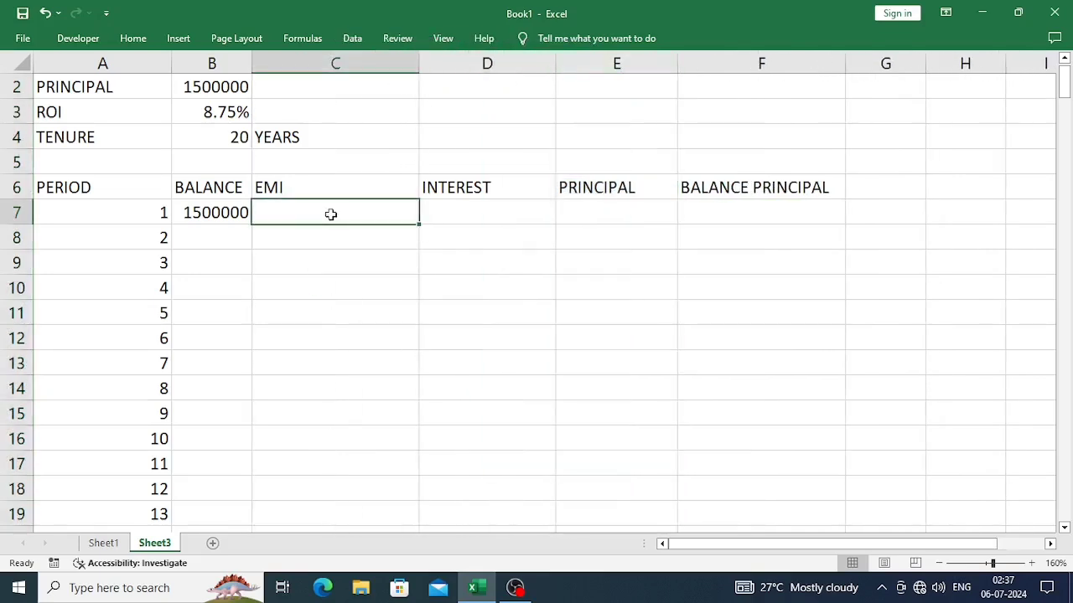
Start the PMT formula in C7 with absolute rate $B$3/12 and periods $B$4*12
type("=P")
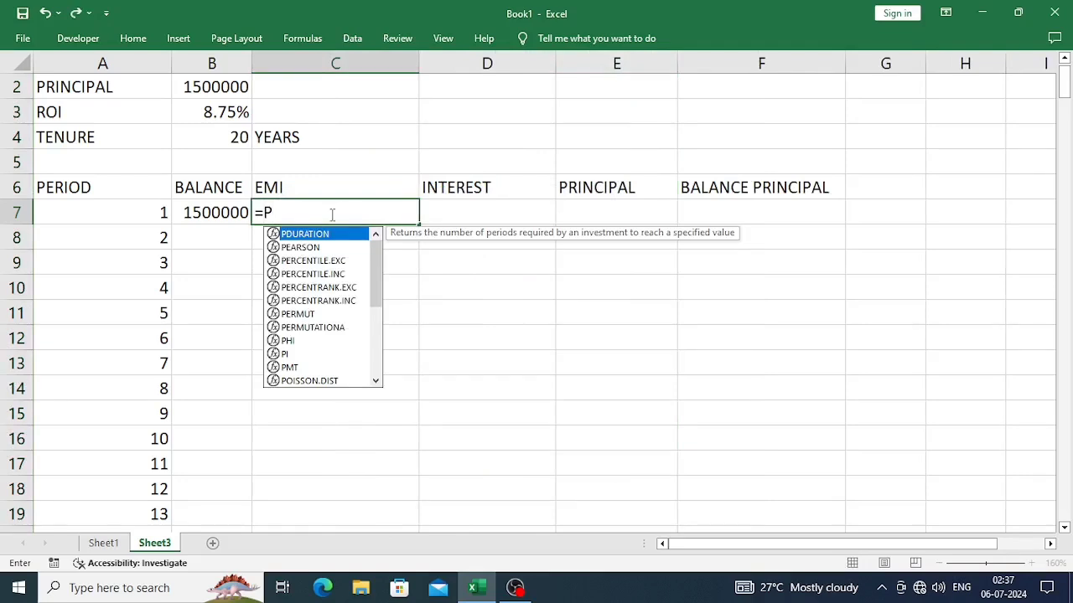
type("MT(")
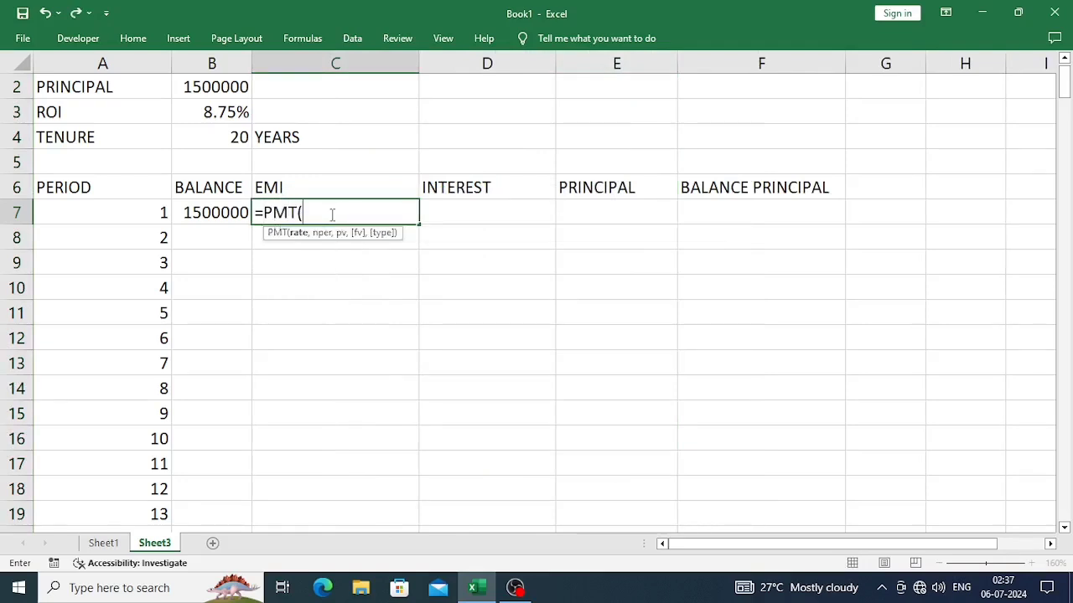
key("Up")
key("Up")
key("Up")
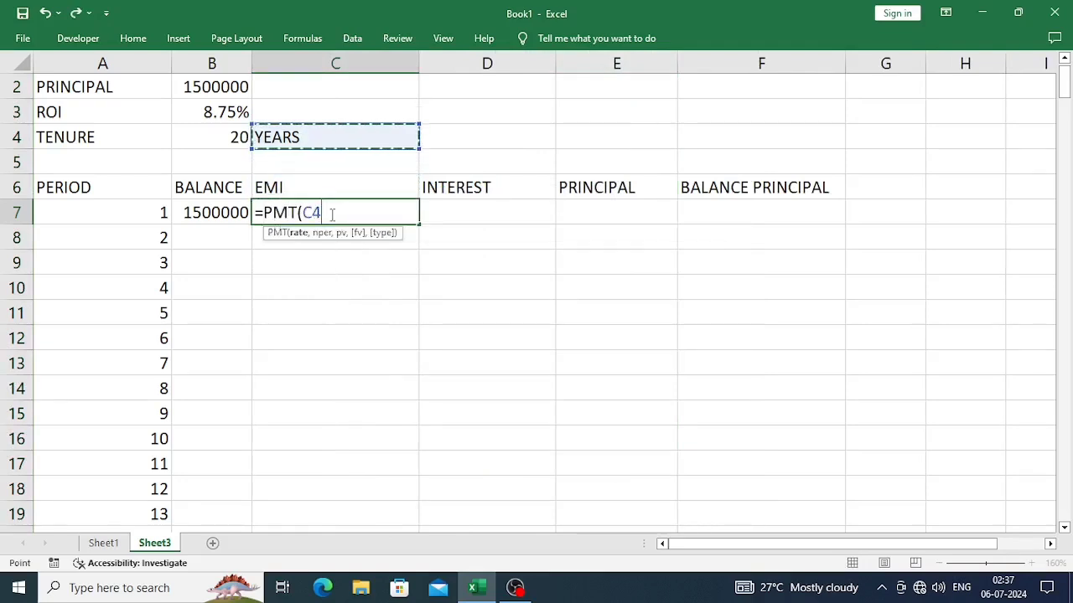
key("Up")
key("Left")
key("F4")
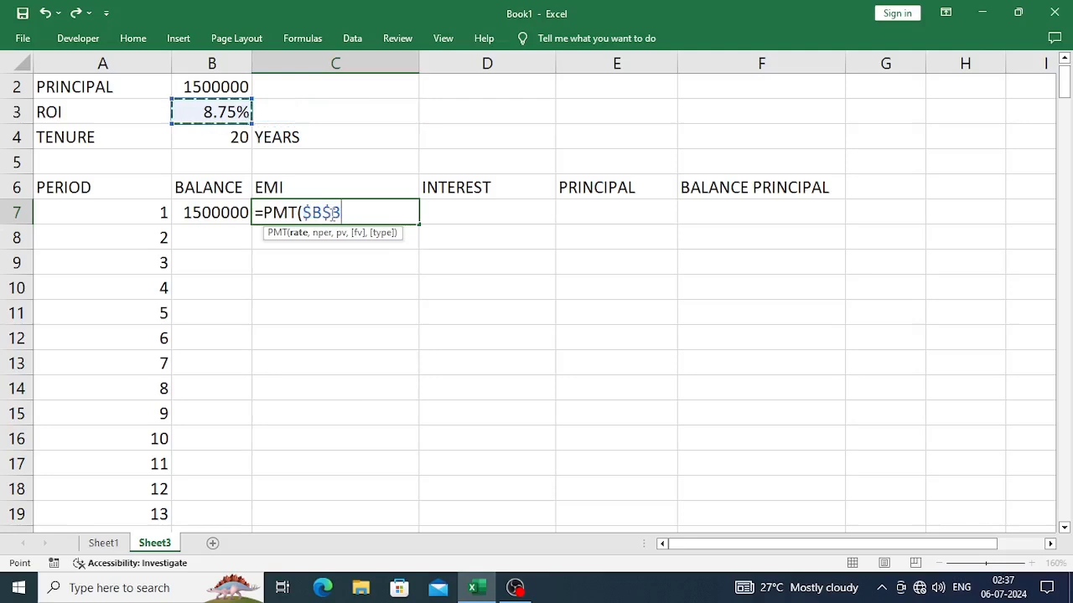
type("/")
type("12,")
key("Left")
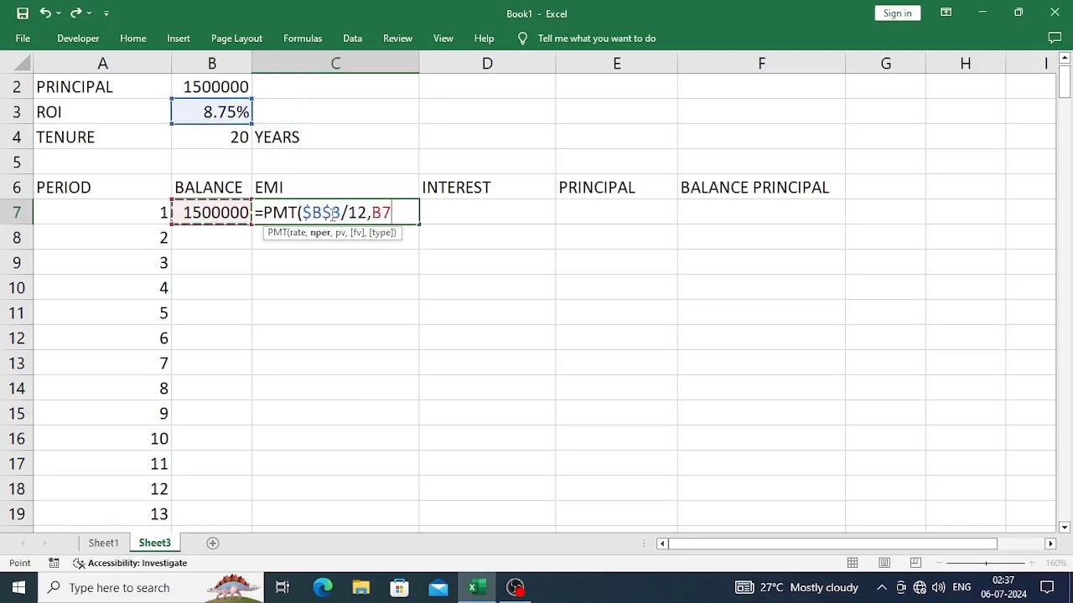
key("Up")
key("Up")
key("Up")
key("F4")
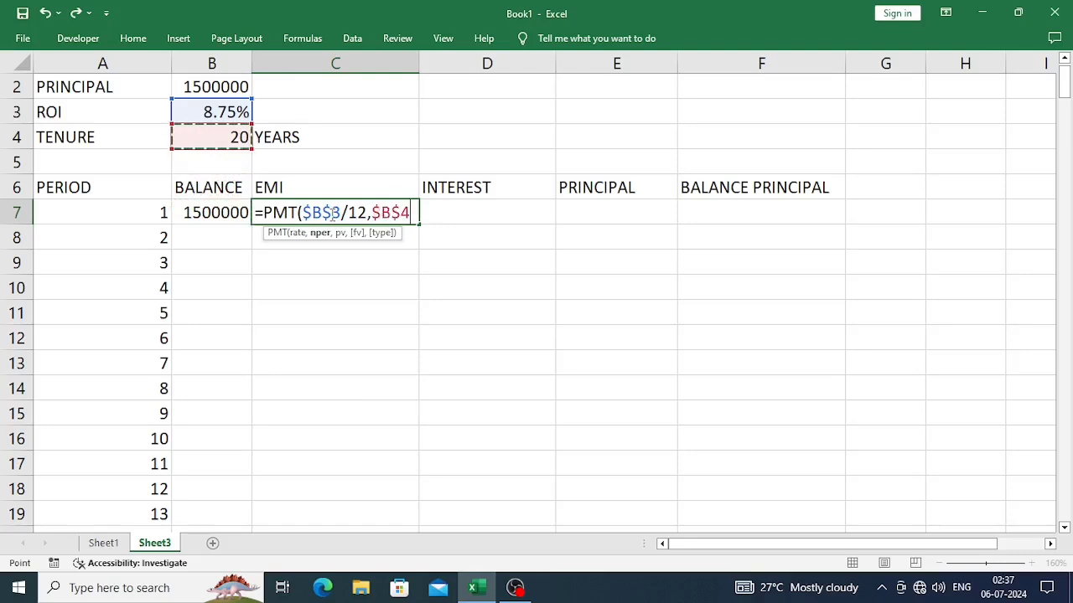
type("*12")
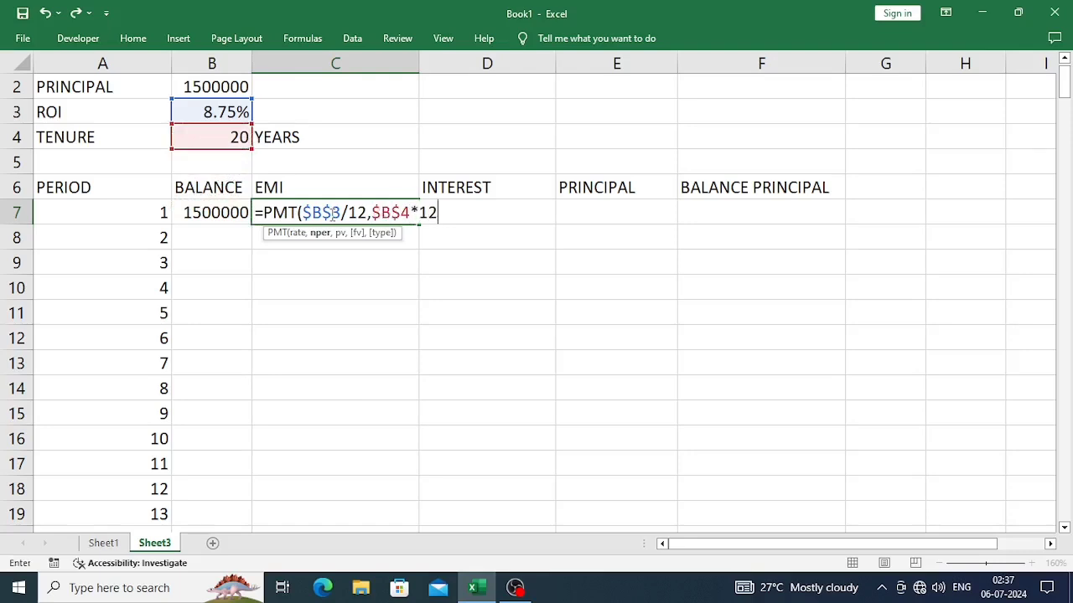
type(",-")
Complete the PMT formula with the absolute principal -$B$2, giving an EMI of ₹ 13,255.66
key("Up")
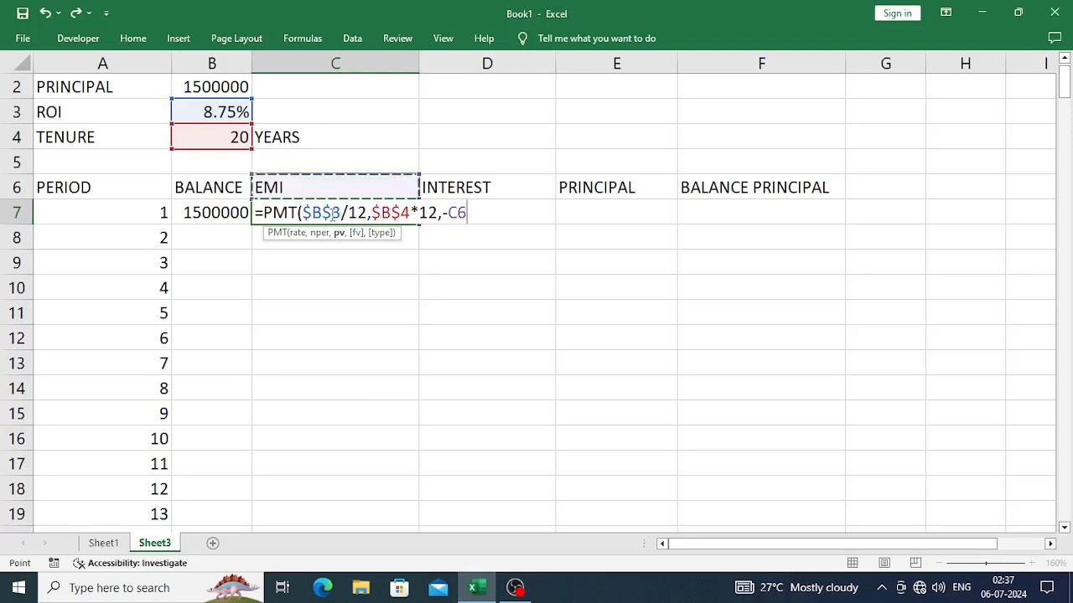
key("Up")
key("Up")
key("Up")
key("Up")
key("Left")
key("Down")
key("Down")
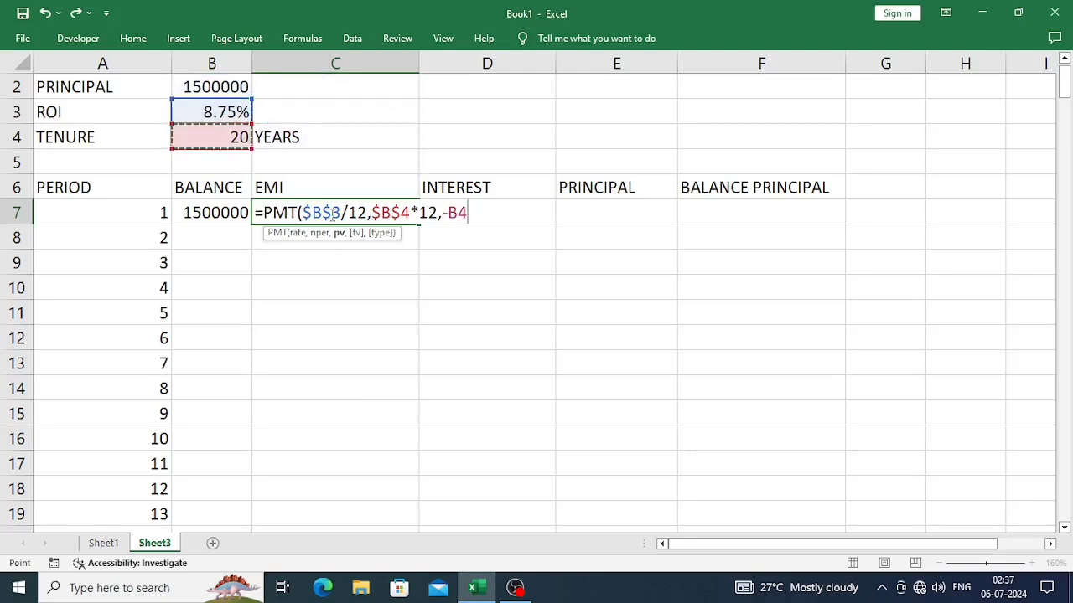
key("Down")
key("Down")
key("Down")
key("Up")
key("Up")
key("Up")
key("Up")
key("Up")
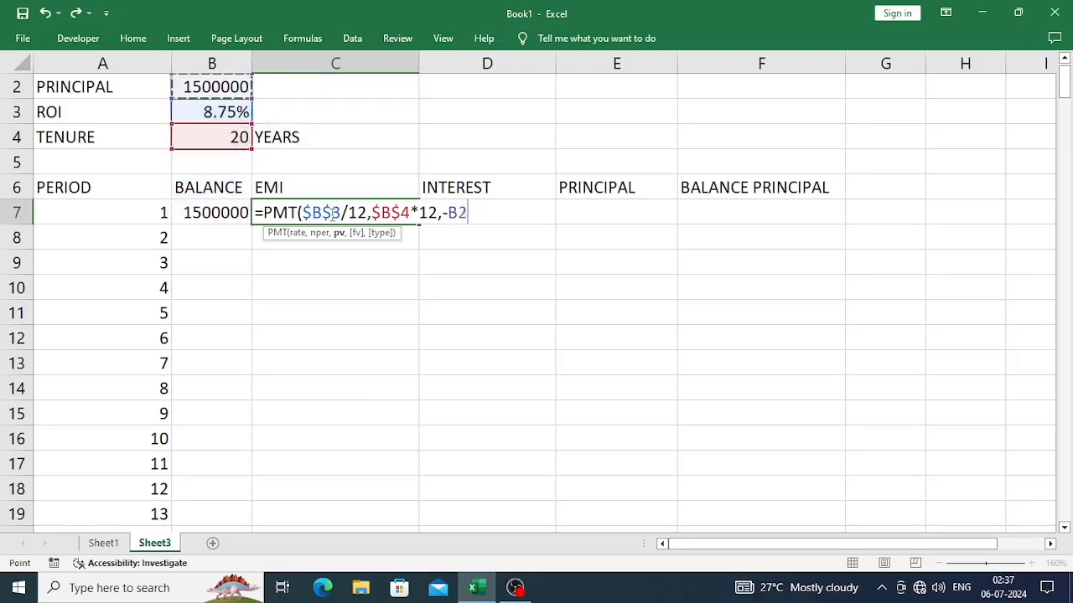
key("F4")
type(")")
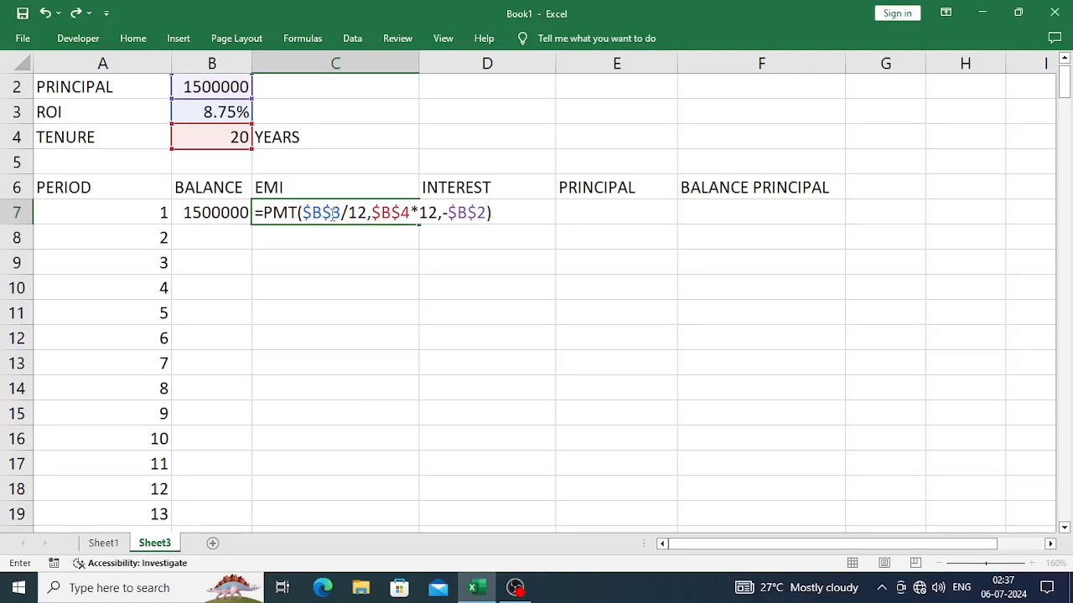
key("Return")
left_click(333, 212)
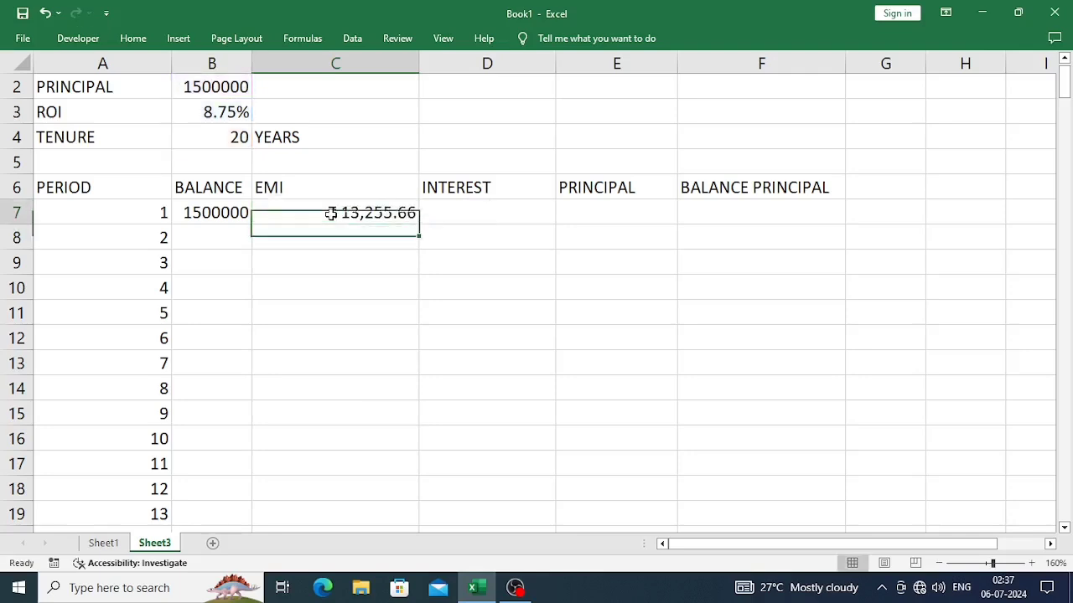
left_click(192, 90)
Test the EMI with a 1900000 principal and 30-year tenure, then undo the tenure back to 20
type("19000")
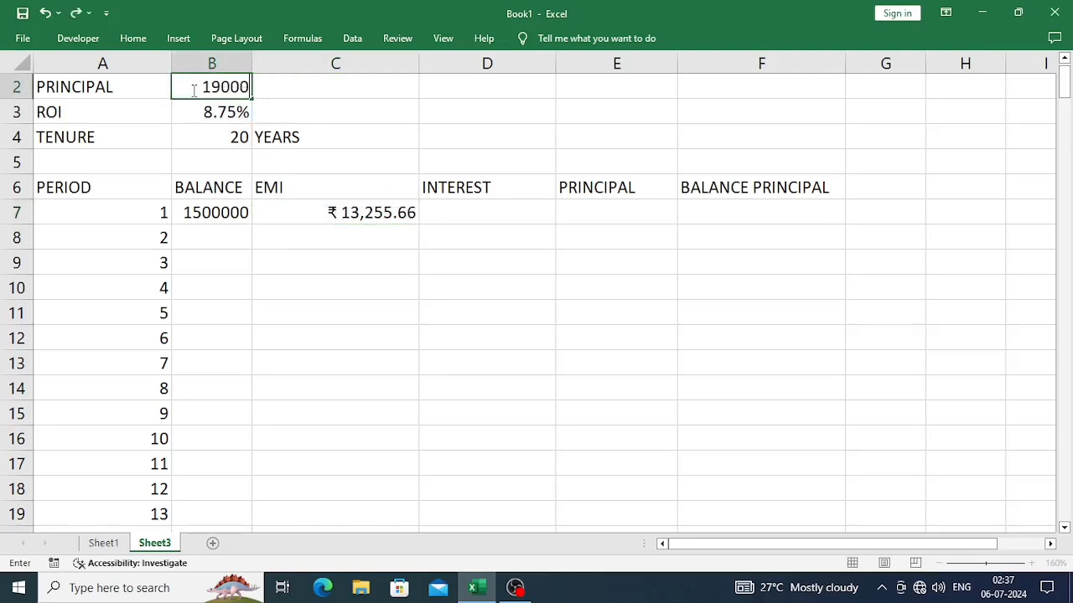
type("0")
type("0")
key("Return")
key("Return")
type("30")
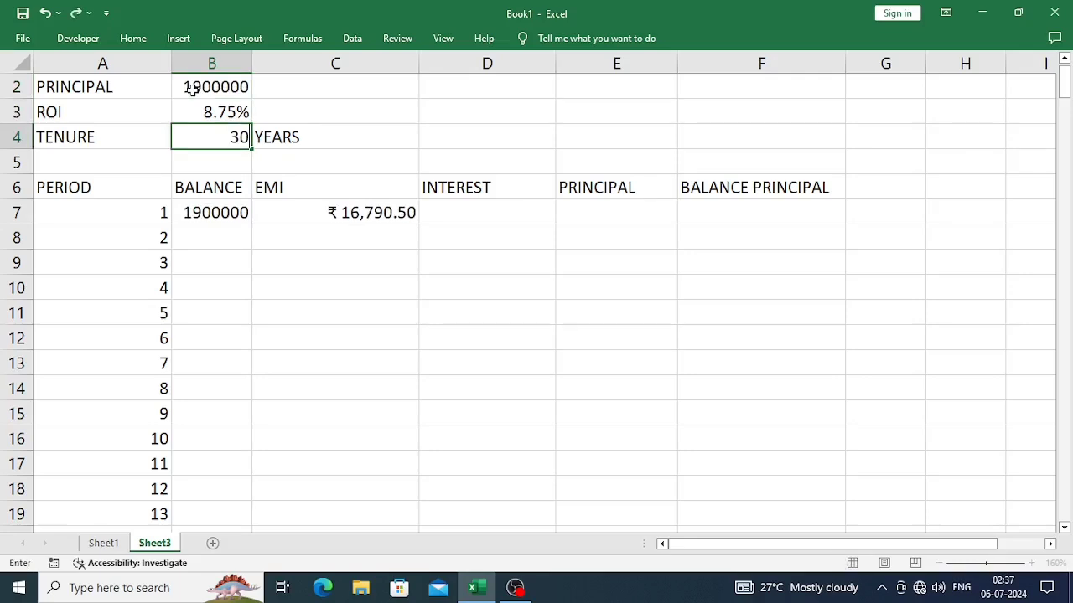
key("Return")
key("Up")
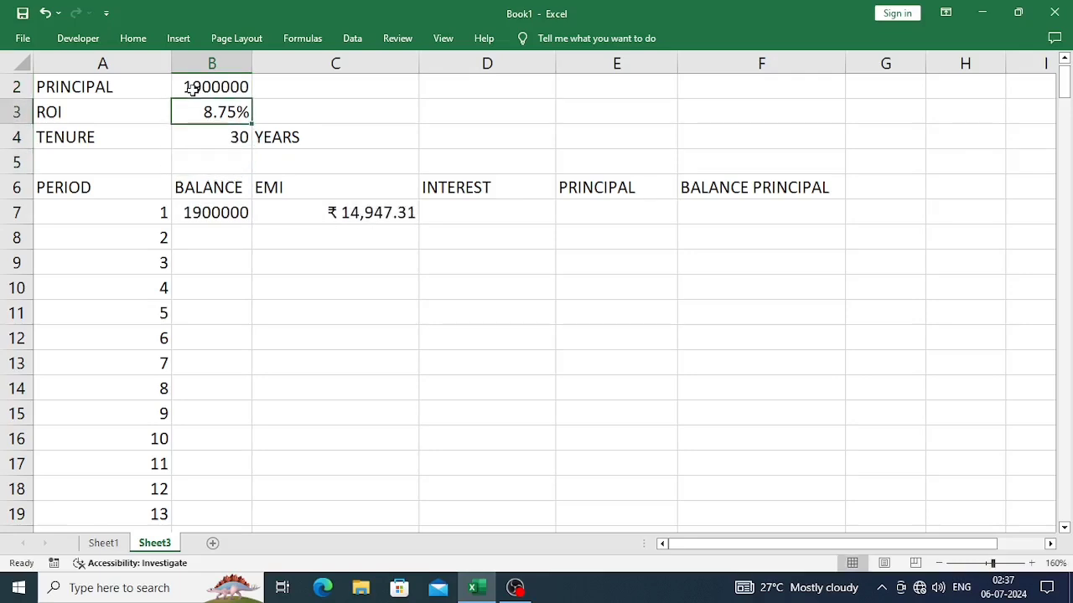
key("Down")
key("Down")
key("Down")
key("Up")
key("ctrl+z")
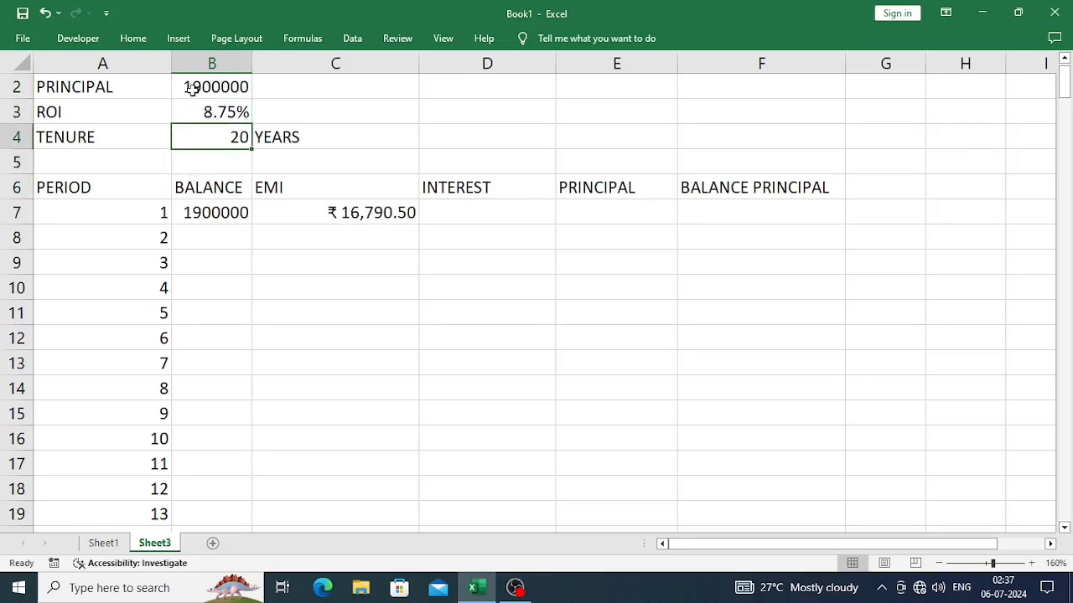
Restore the principal in B2 to 1500000 and move to the EMI in C7
left_click(192, 89)
type("15")
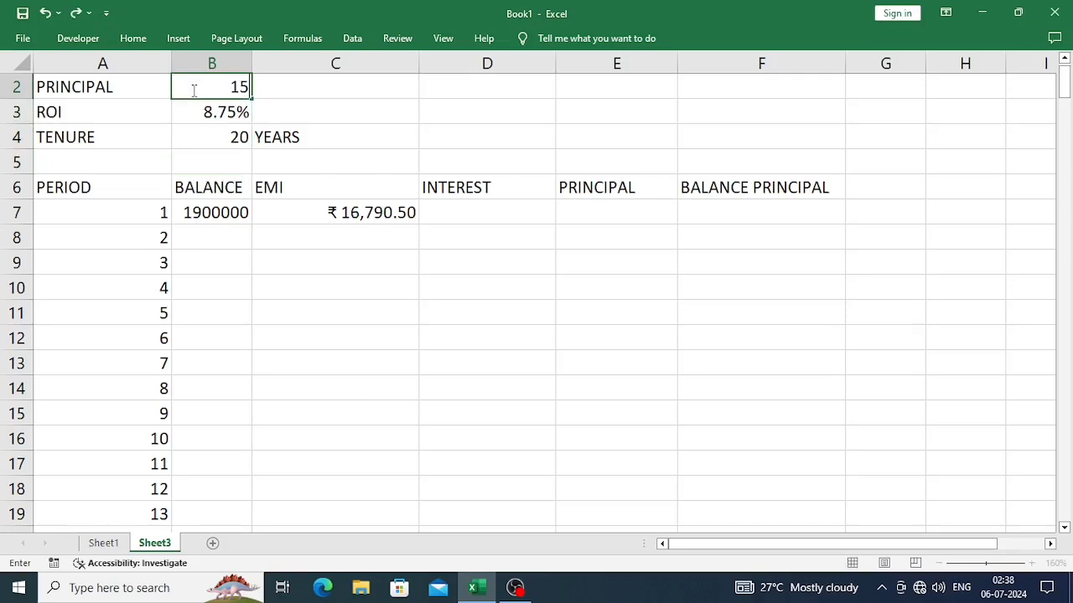
type("00000")
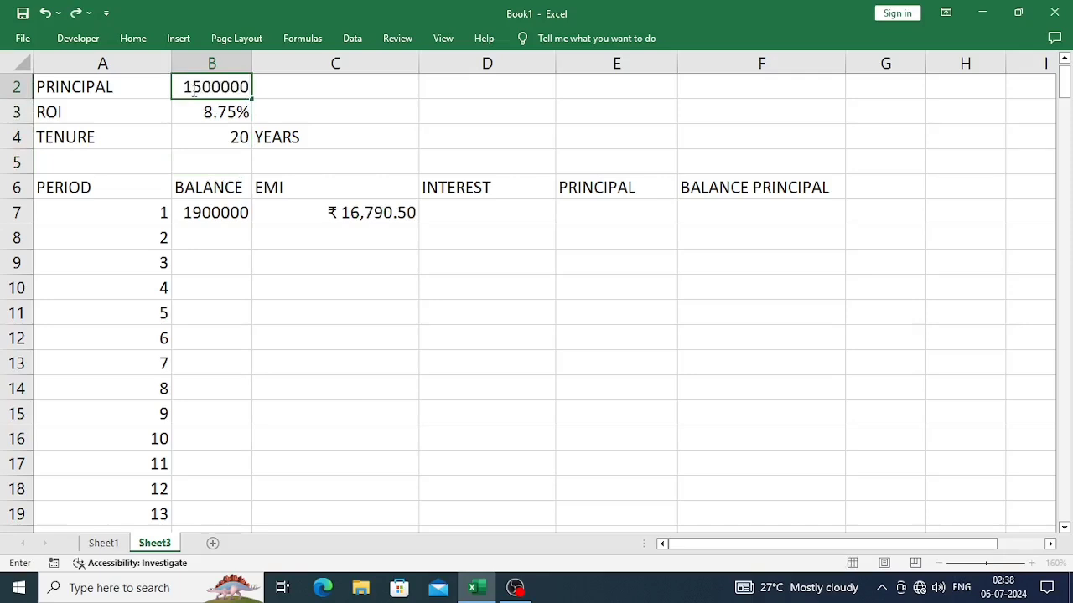
key("Return")
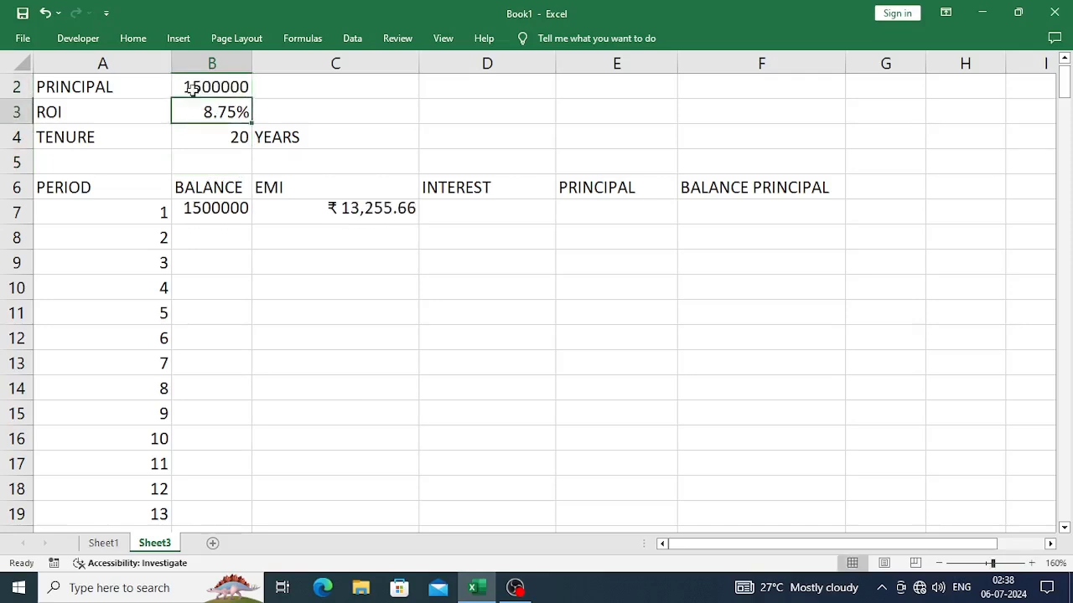
key("Right")
key("Down")
key("Down")
key("Down")
key("Down")
Enter the interest formula =B7*$B$3/12 in D7, giving 10937.5
key("Right")
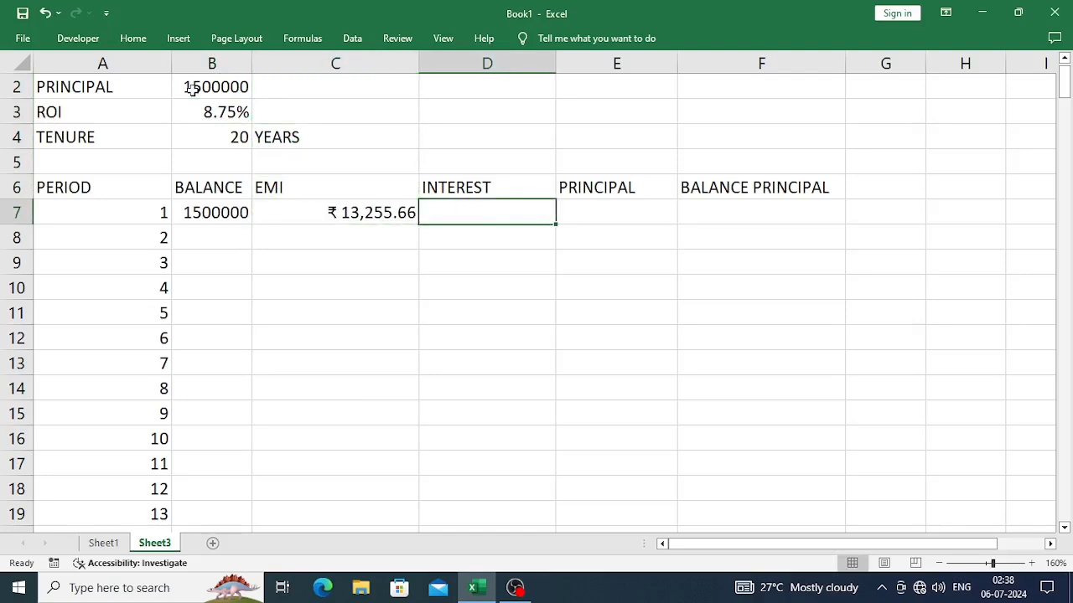
type("=")
key("Left")
key("Left")
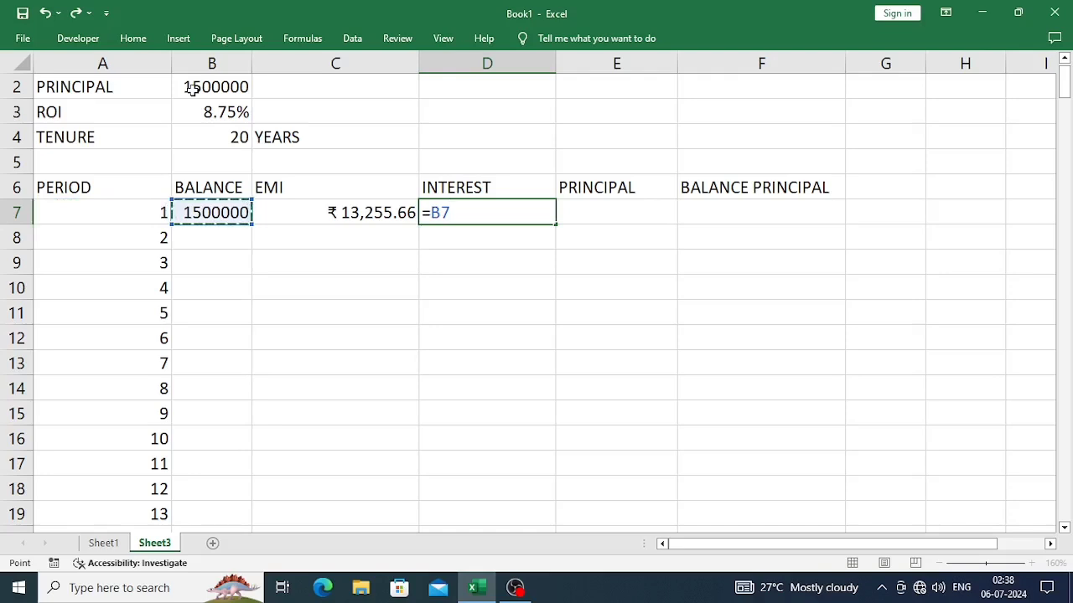
type("*")
key("Up")
key("Up")
key("Left")
key("Left")
key("Up")
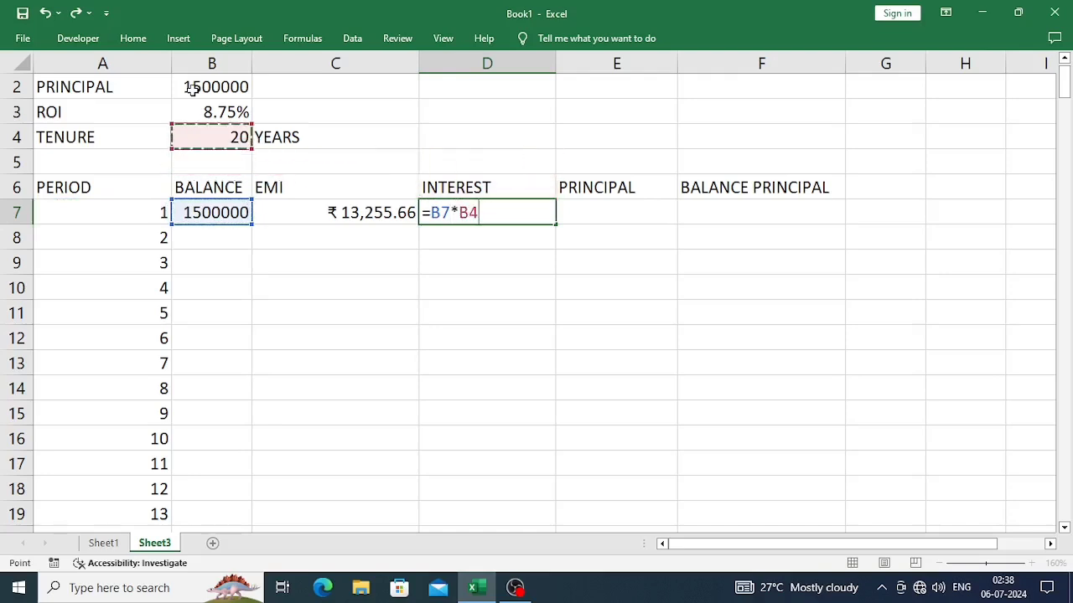
key("Up")
key("F4")
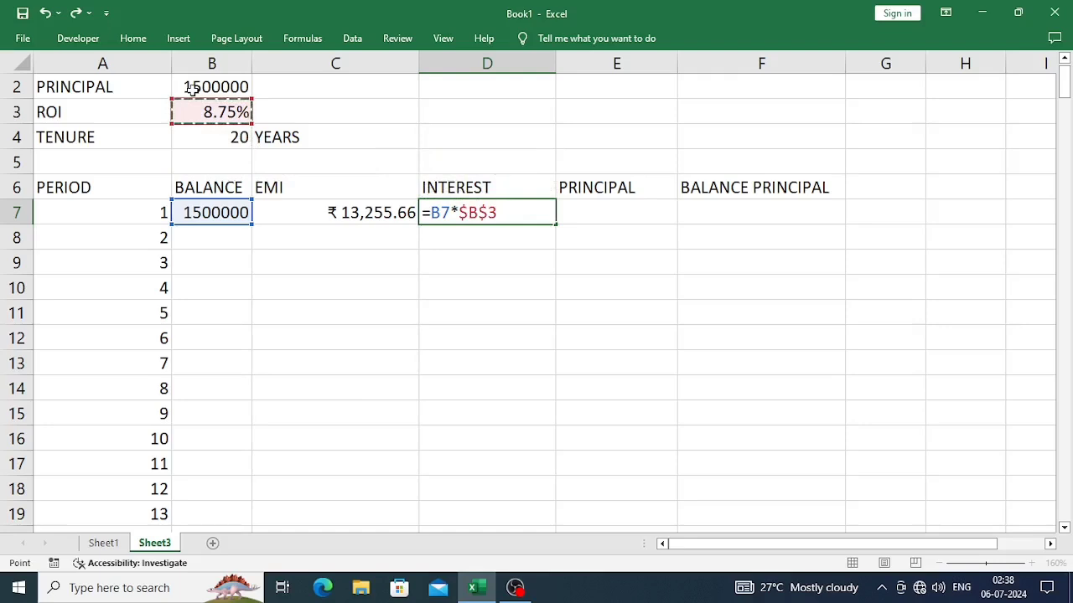
type("/12")
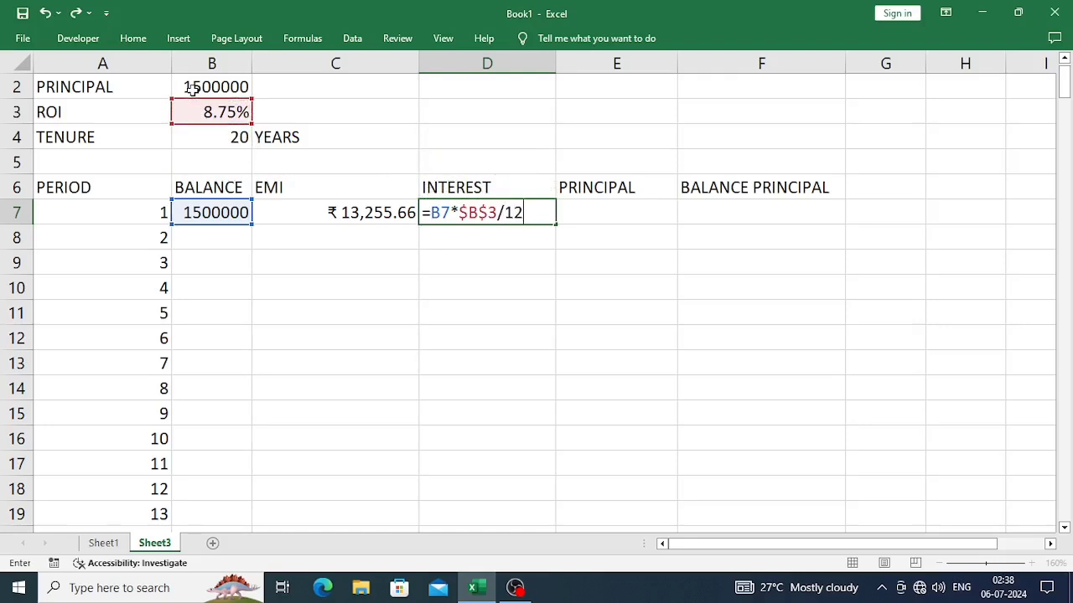
key("Return")
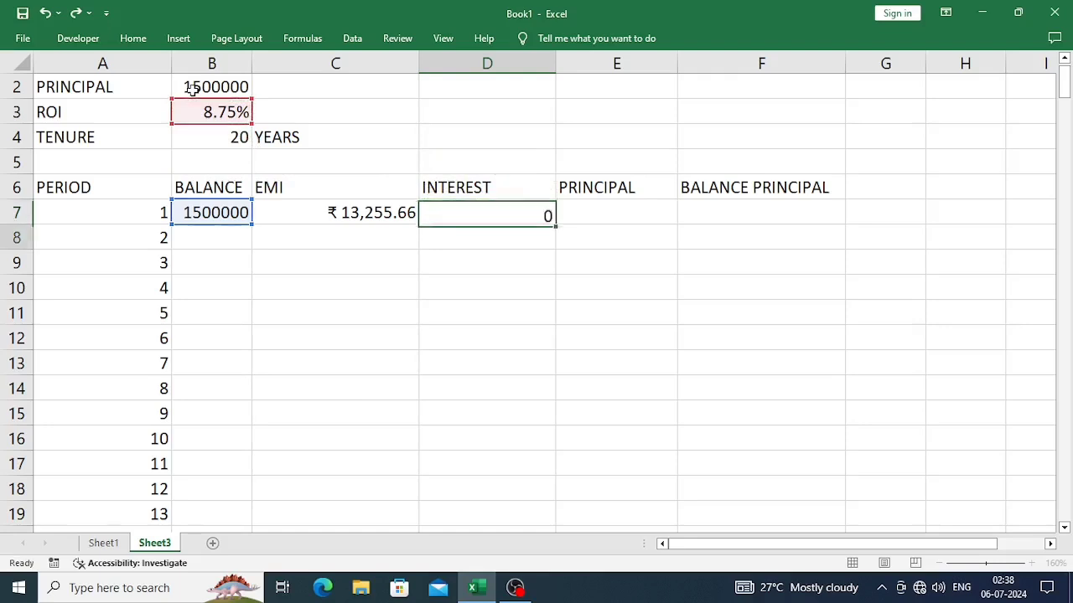
Enter the principal repayment formula =C7-D7 in E7, giving ₹2,318.16
key("Up")
key("Right")
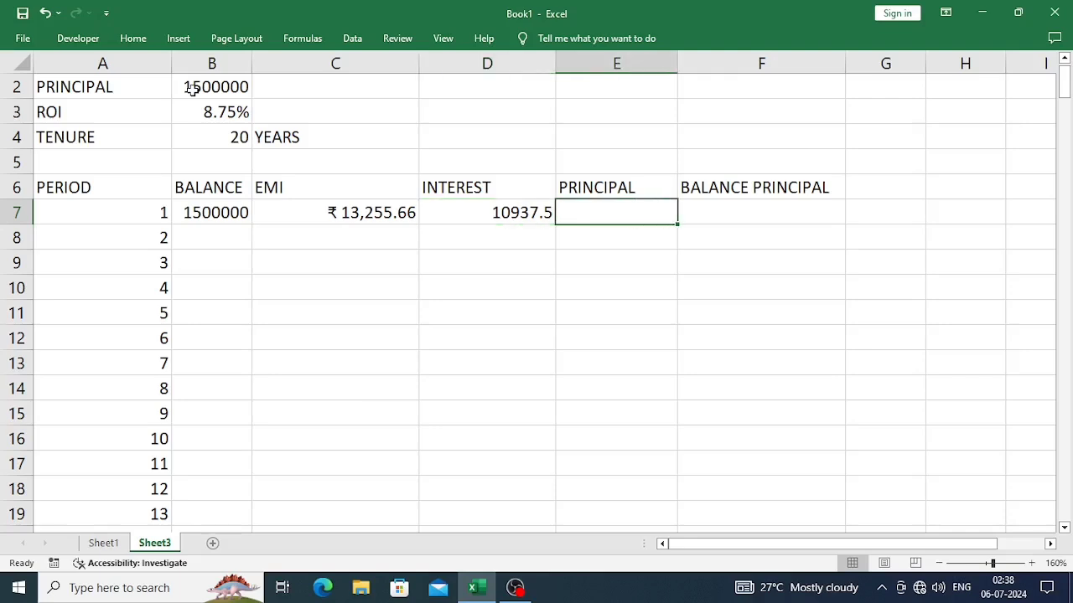
key("Left")
key("Right")
key("Left")
key("Left")
key("Right")
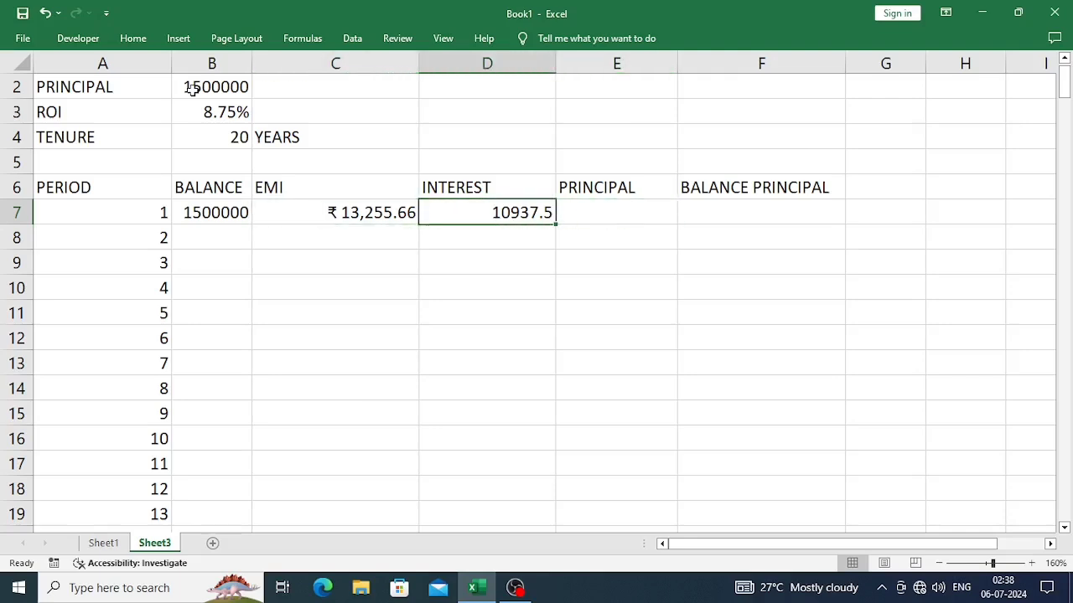
key("Right")
key("Left")
key("Left")
key("Right")
key("Right")
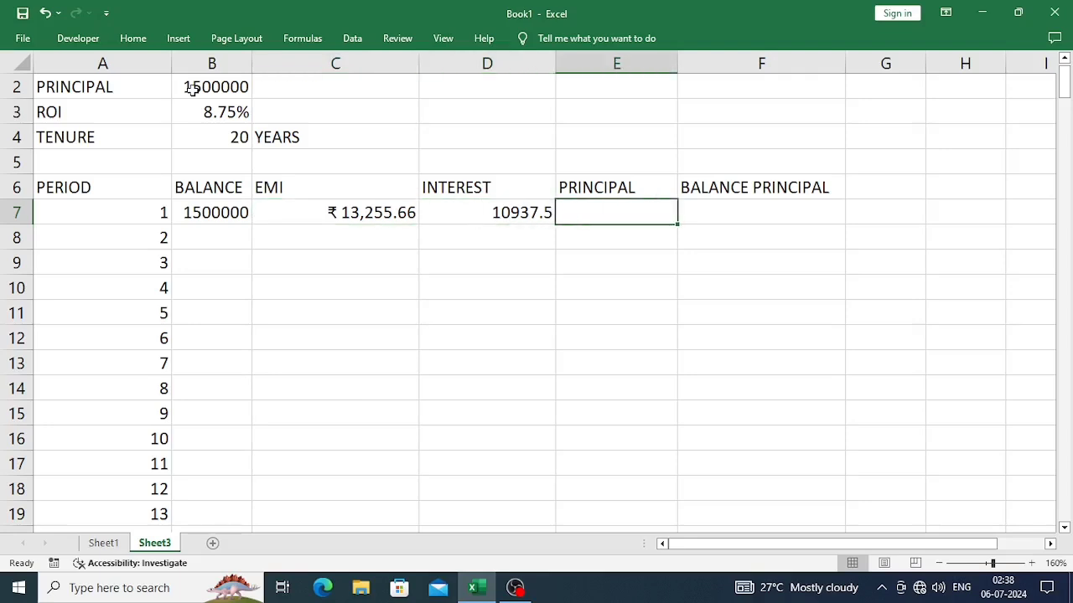
type("=")
key("Left")
key("Left")
type("-")
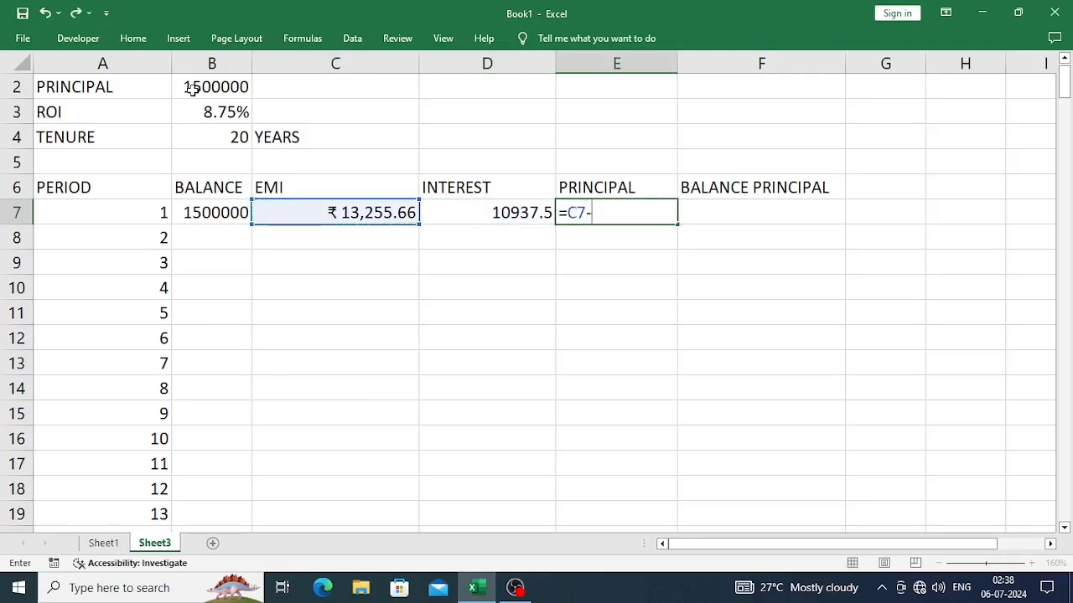
key("Left")
key("Return")
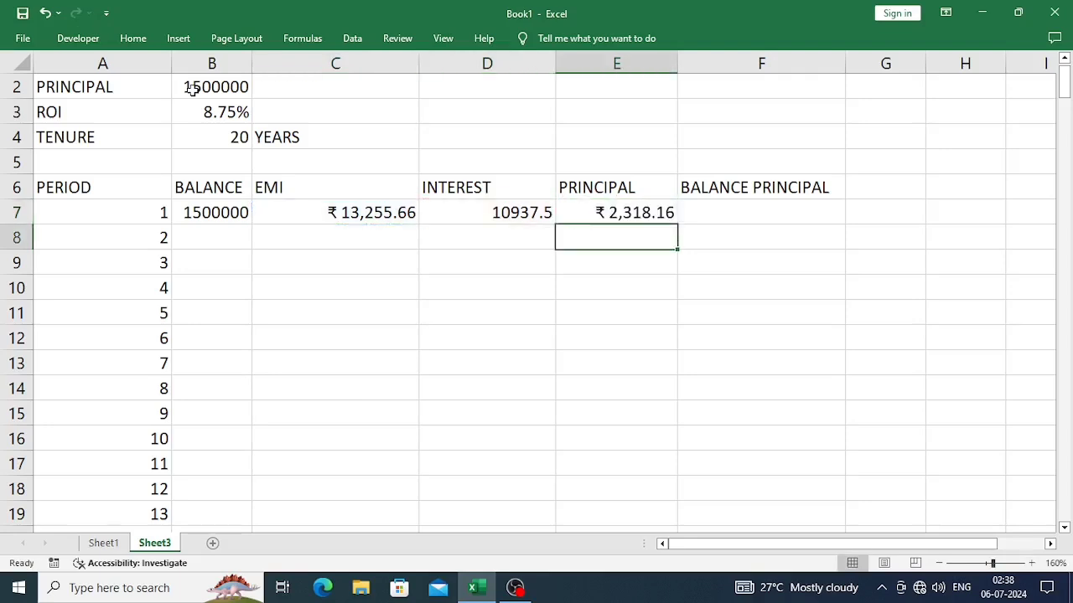
Enter the balance principal formula =B7-E7 in F7, giving ₹14,97,681.84
left_click(730, 211)
type("=")
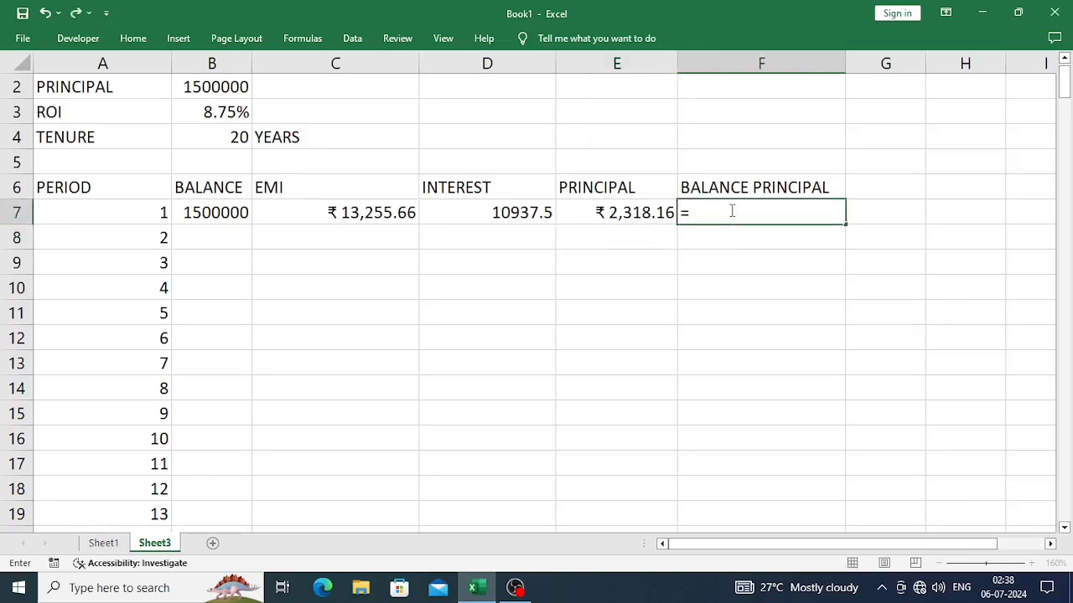
key("Left")
key("Left")
key("Left")
key("Left")
type("-")
key("Left")
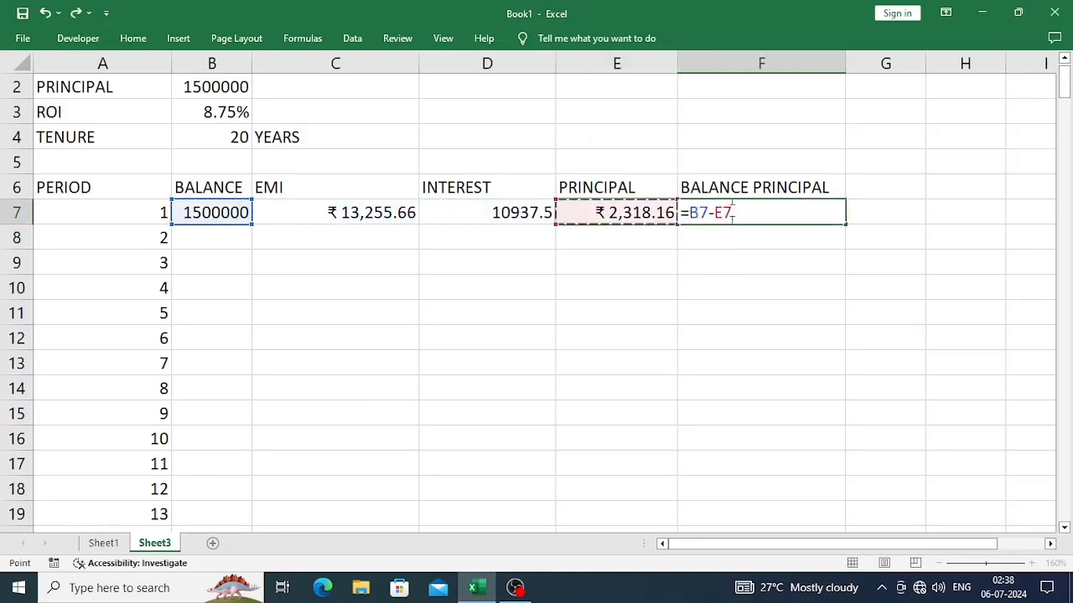
key("Return")
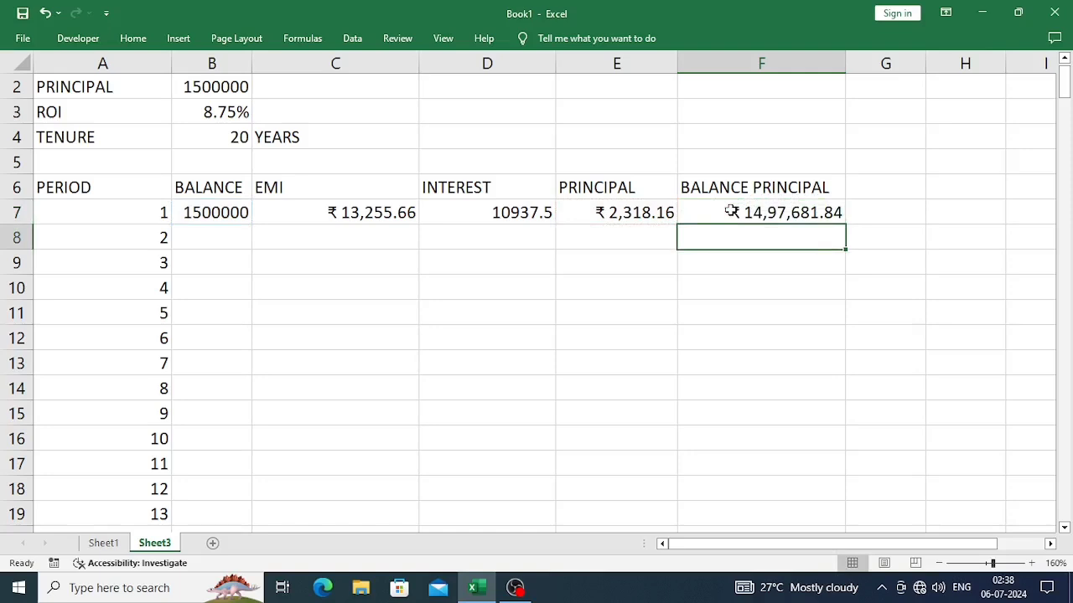
left_click(730, 212)
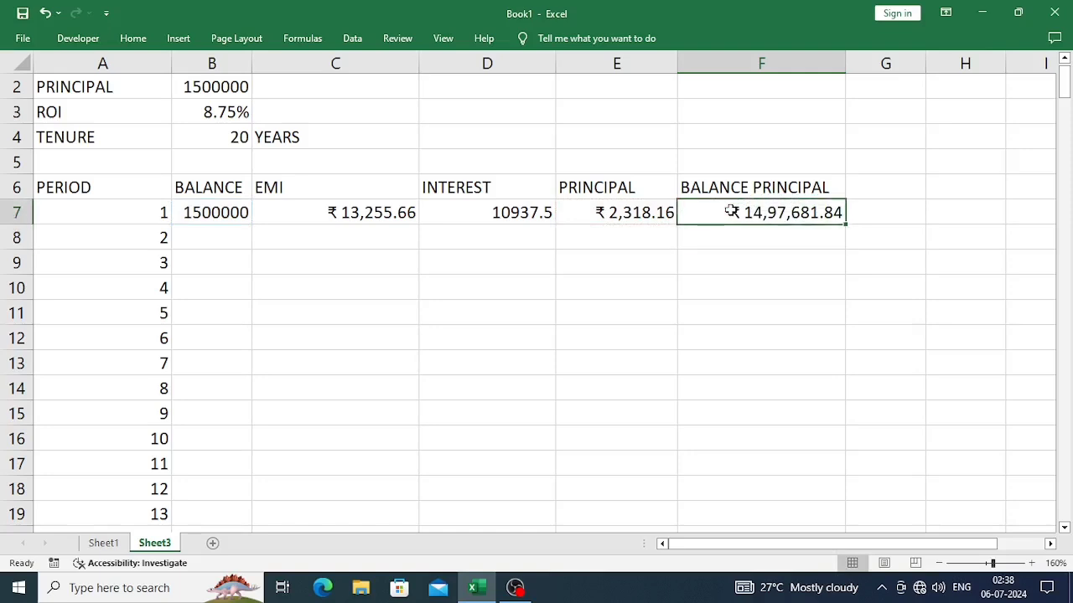
left_click(238, 208)
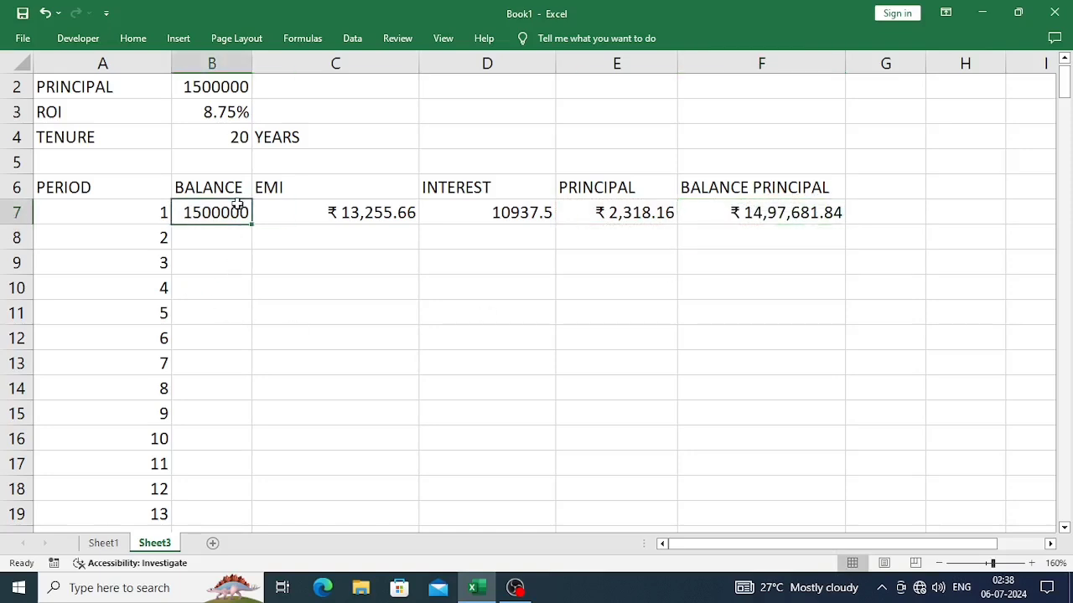
Format B7:F down to the last row as Number with two decimals and red negatives
key("ctrl+shift+Right")
key("ctrl+shift+Down")
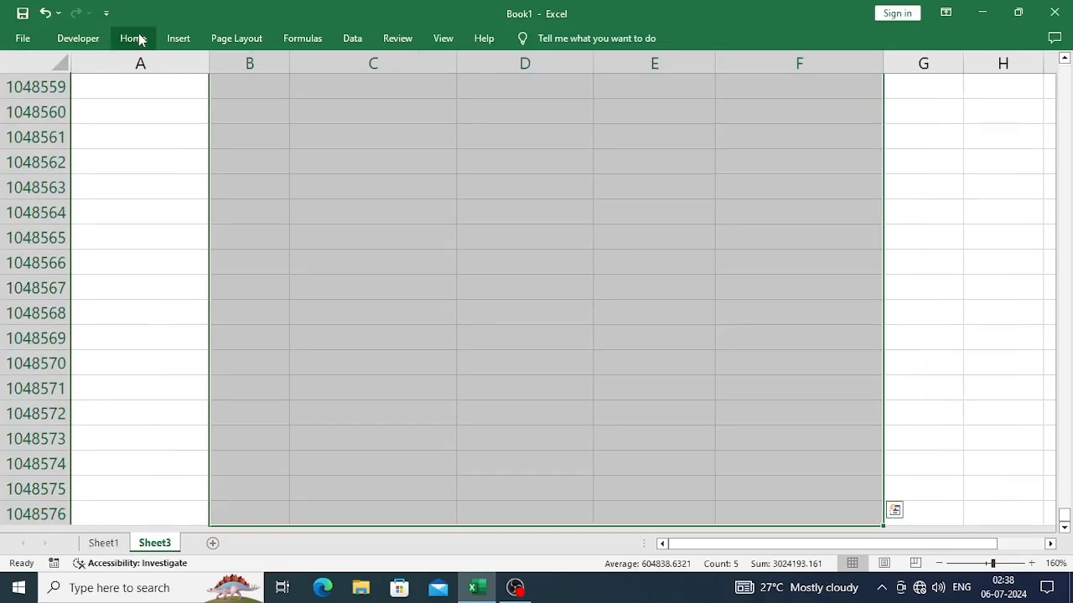
left_click(134, 39)
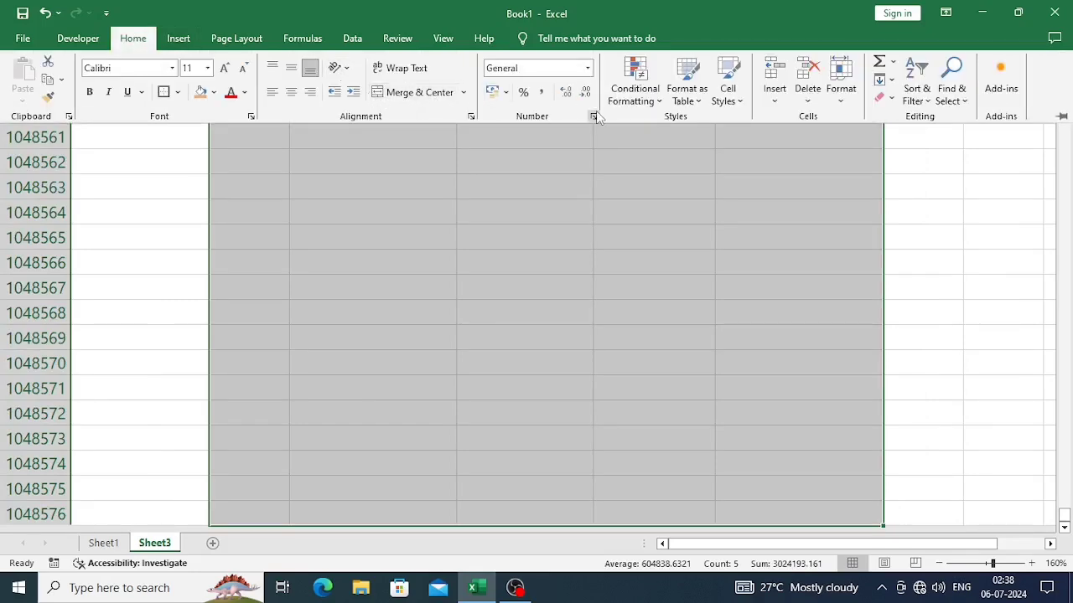
left_click(593, 116)
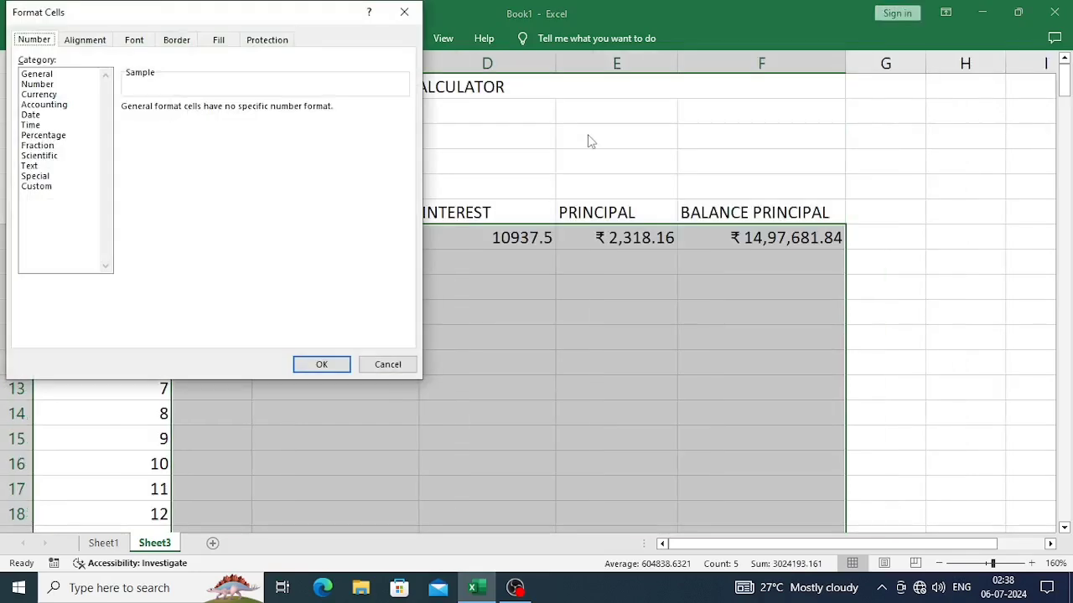
left_click(55, 83)
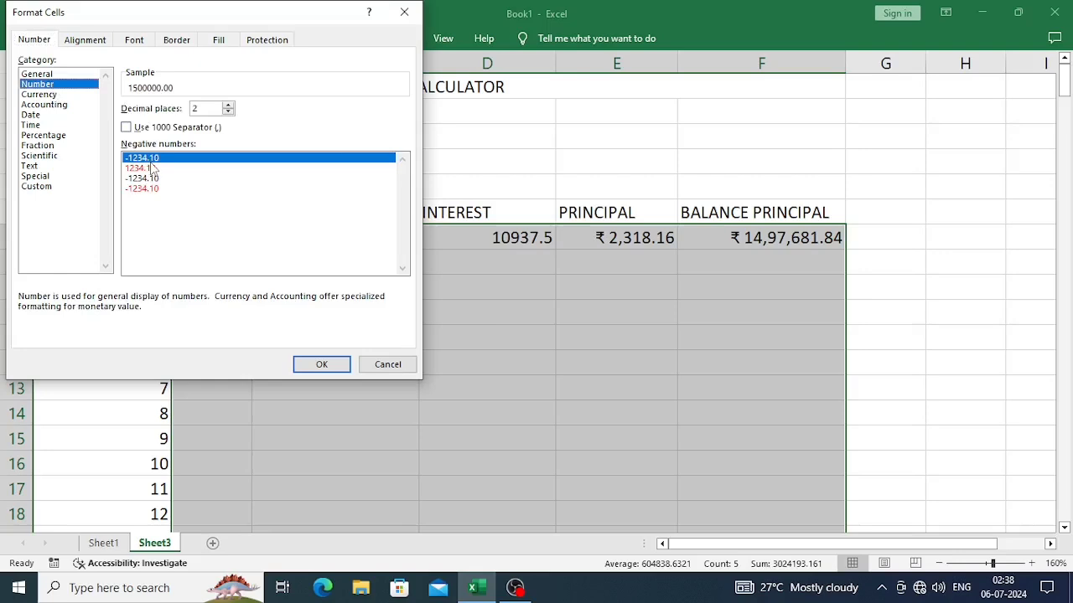
left_click(154, 169)
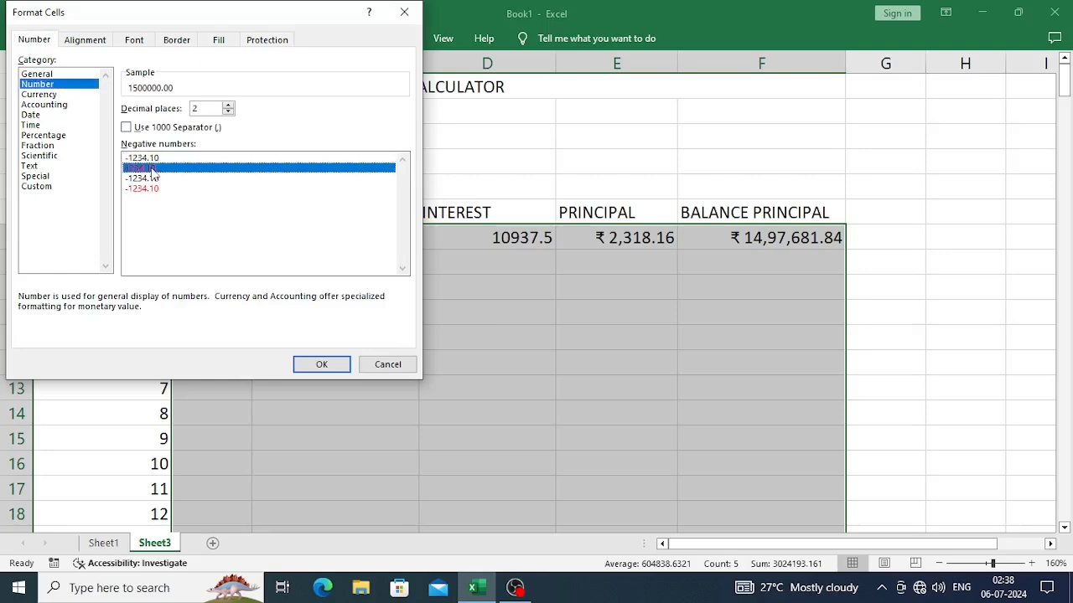
left_click(306, 365)
left_click(391, 317)
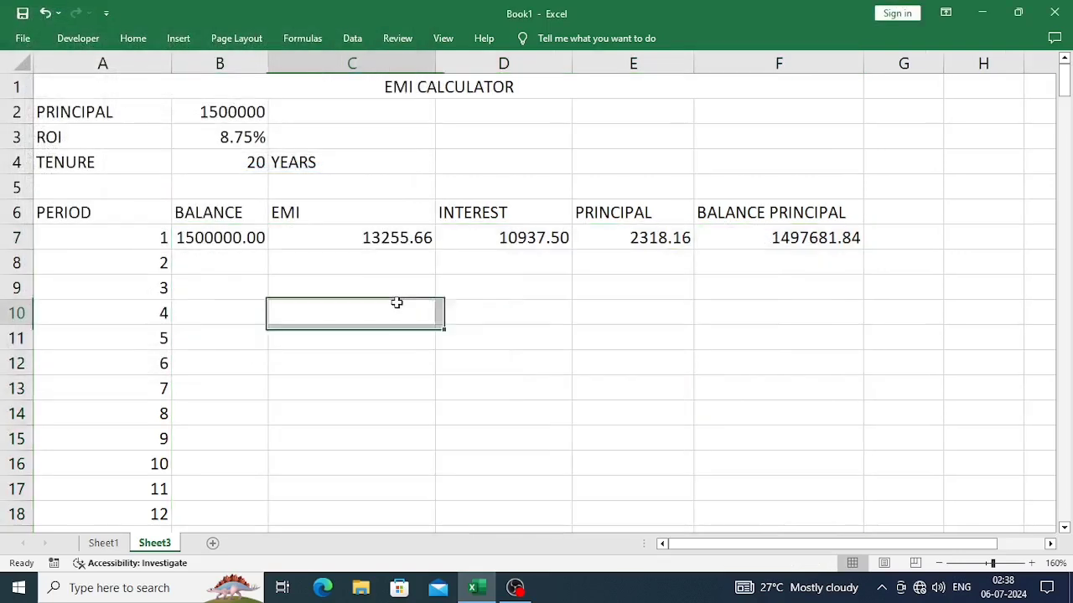
Set B8 to carry forward the previous balance from F7 and fill it down column B
left_click(335, 252)
left_click(329, 240)
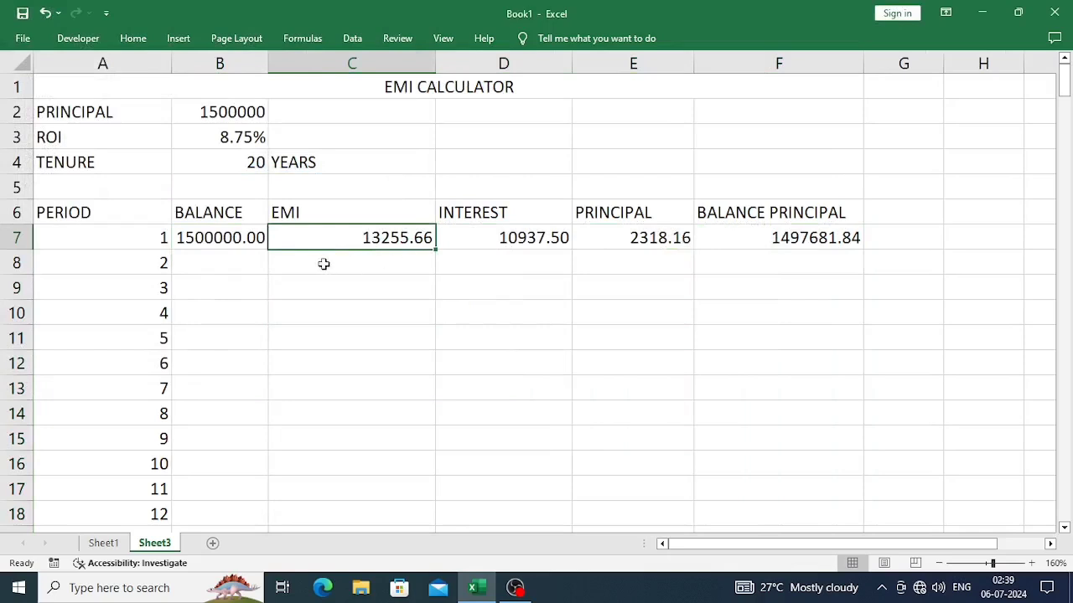
left_click(207, 261)
type("+")
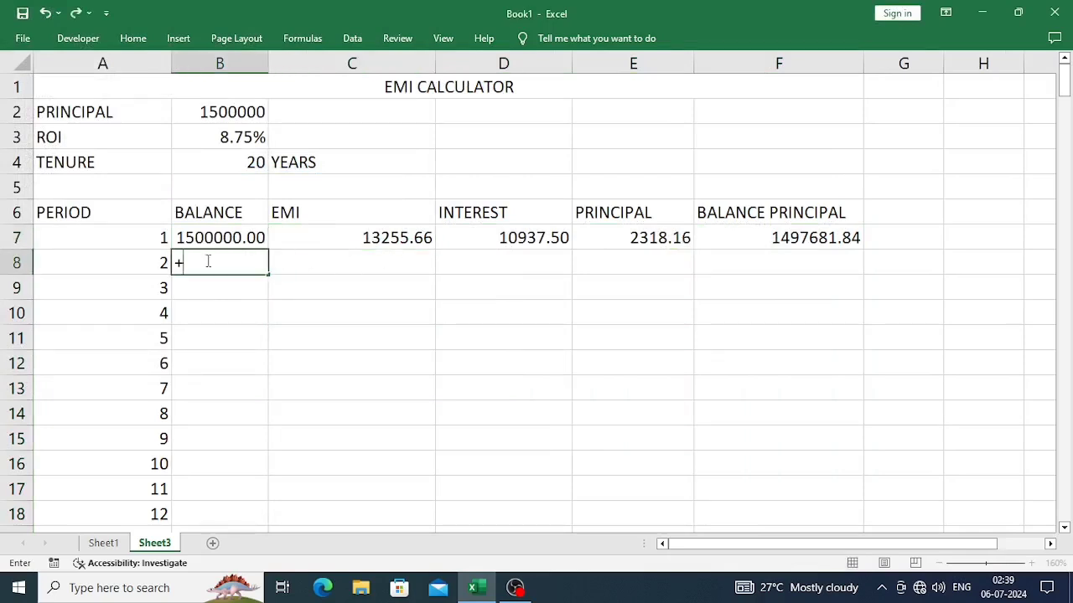
key("Up")
key("Right")
key("Right")
key("Right")
key("Right")
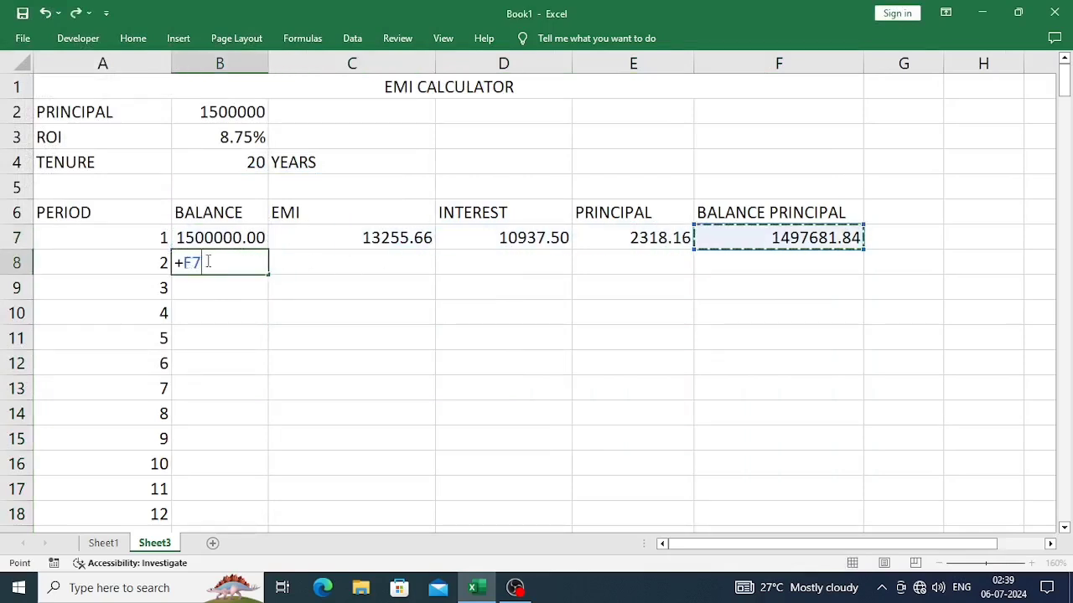
key("Return")
left_click(207, 262)
key("Right")
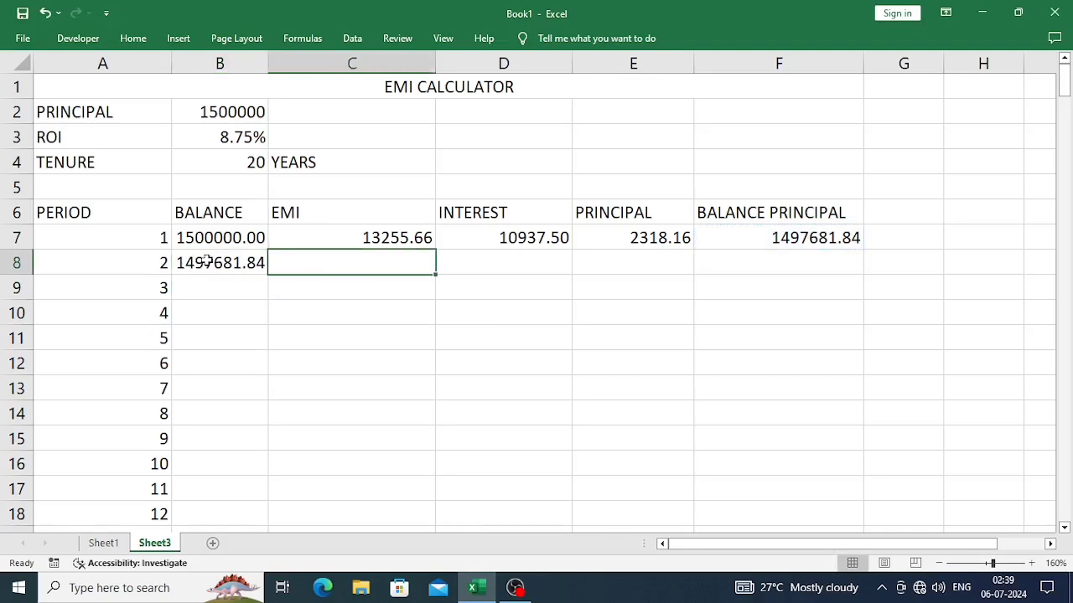
left_click(237, 266)
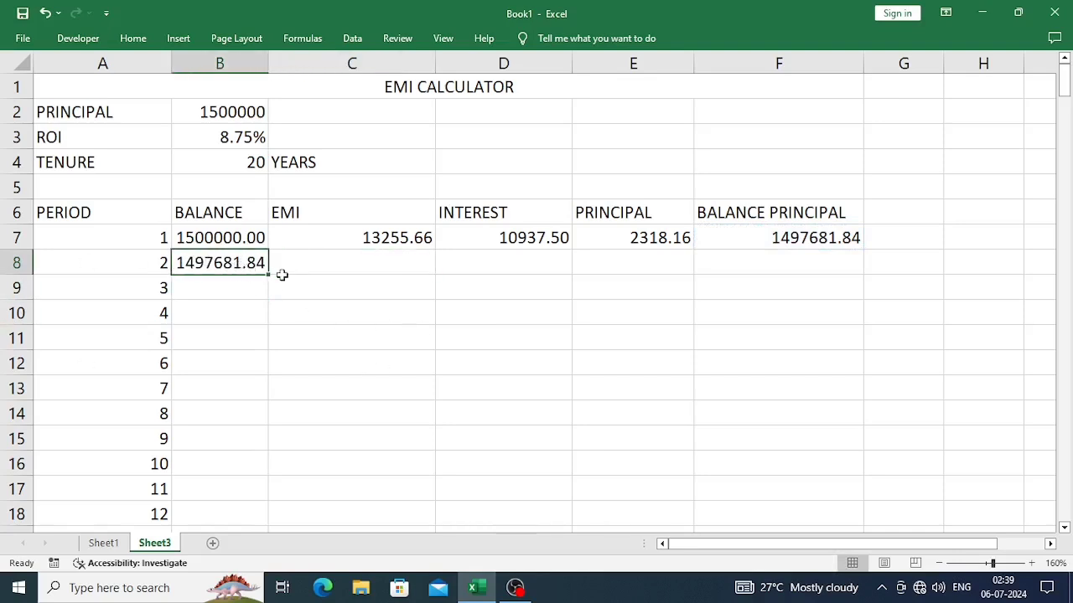
double_click(269, 278)
Fill the EMI, interest, principal and balance principal formulas down columns C to F
left_click(343, 265)
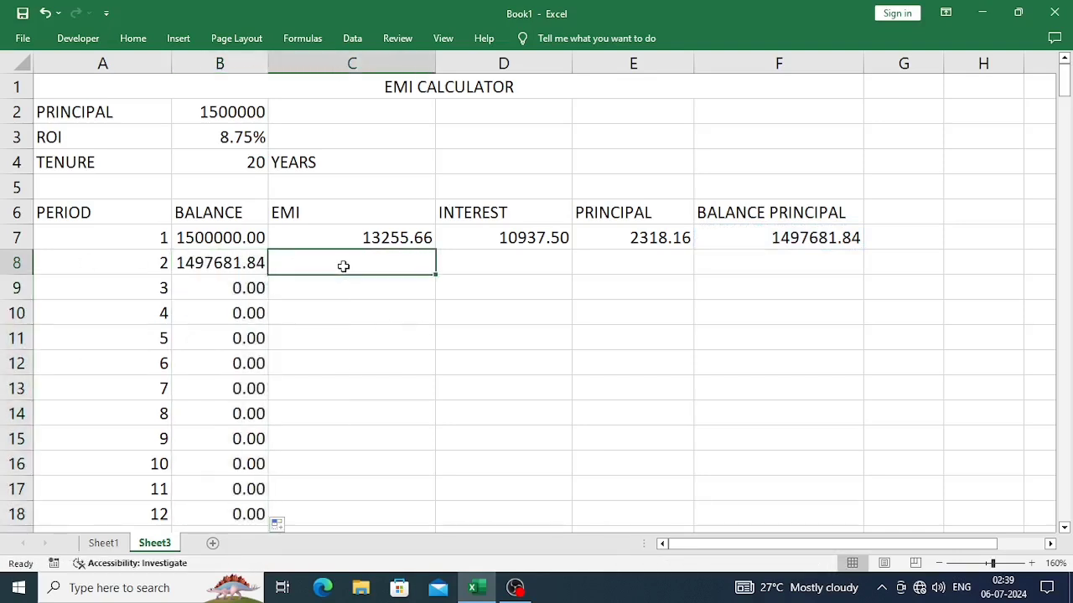
left_click(424, 238)
double_click(435, 250)
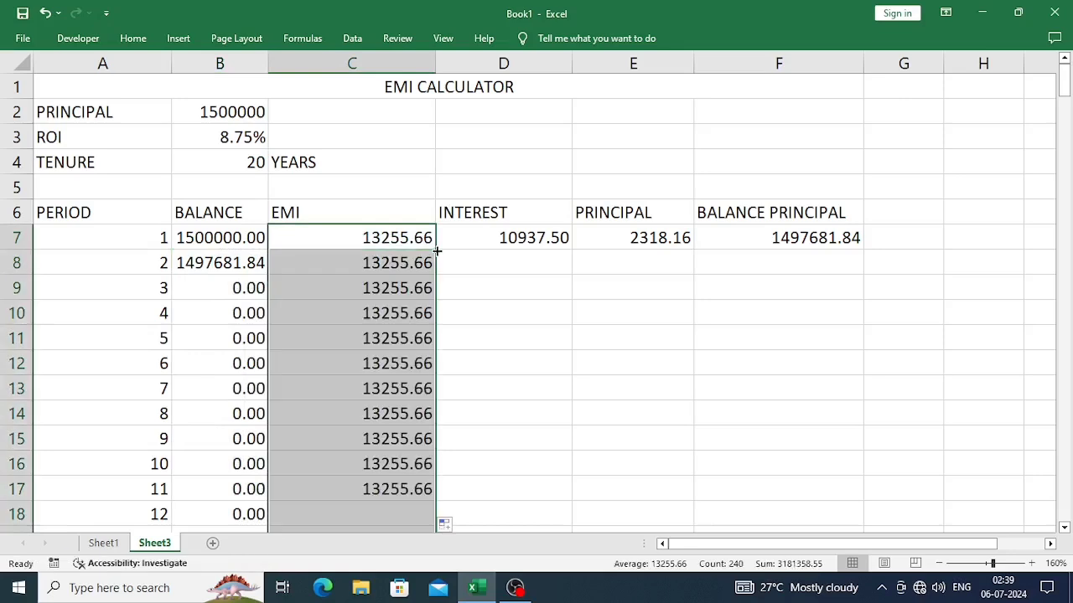
left_click(515, 266)
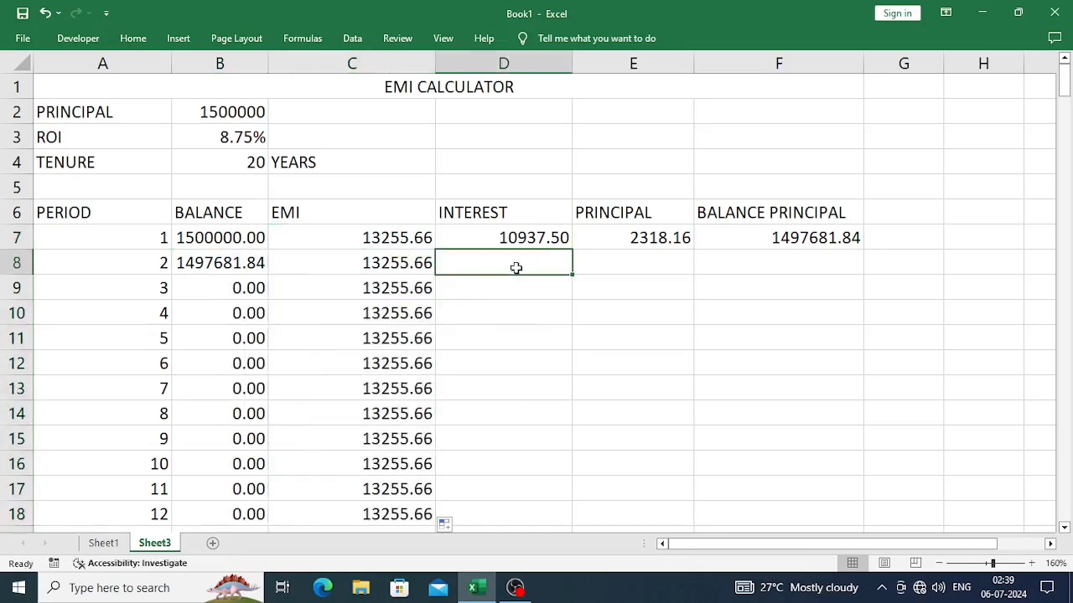
left_click(564, 241)
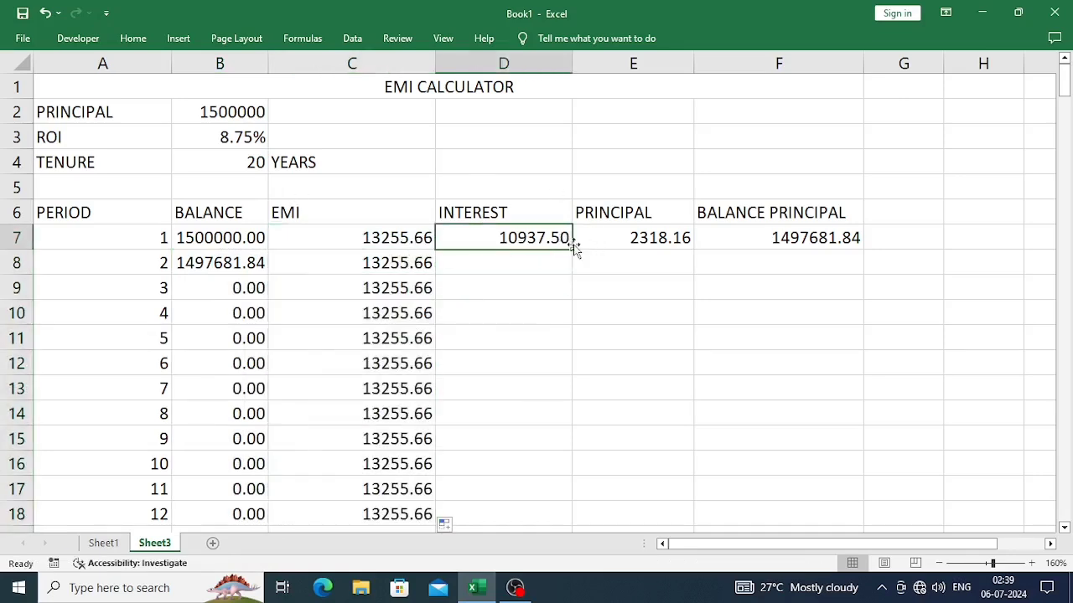
double_click(574, 249)
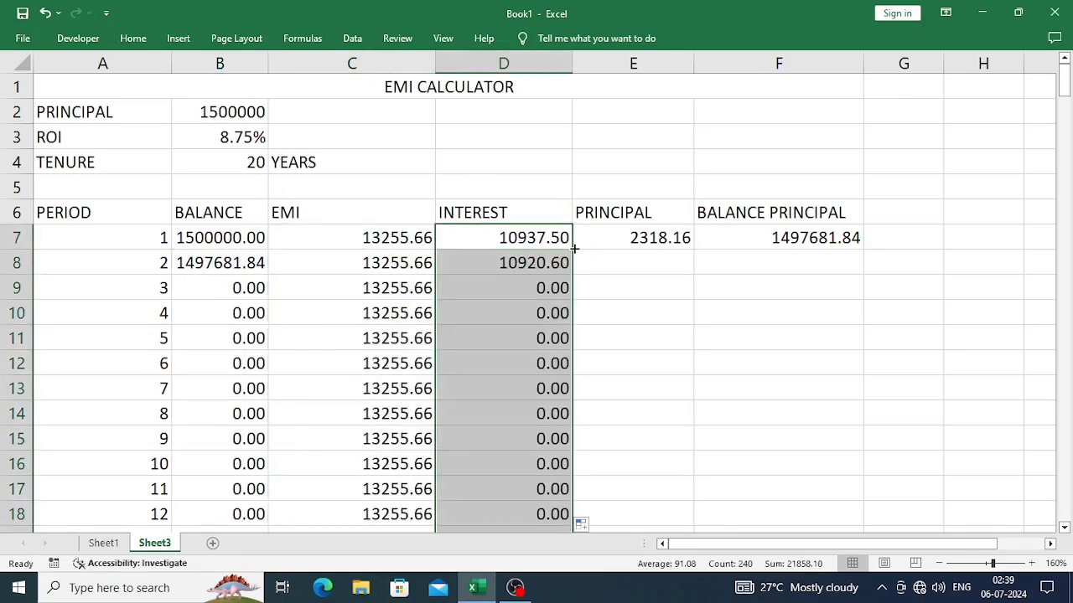
left_click(687, 241)
double_click(693, 249)
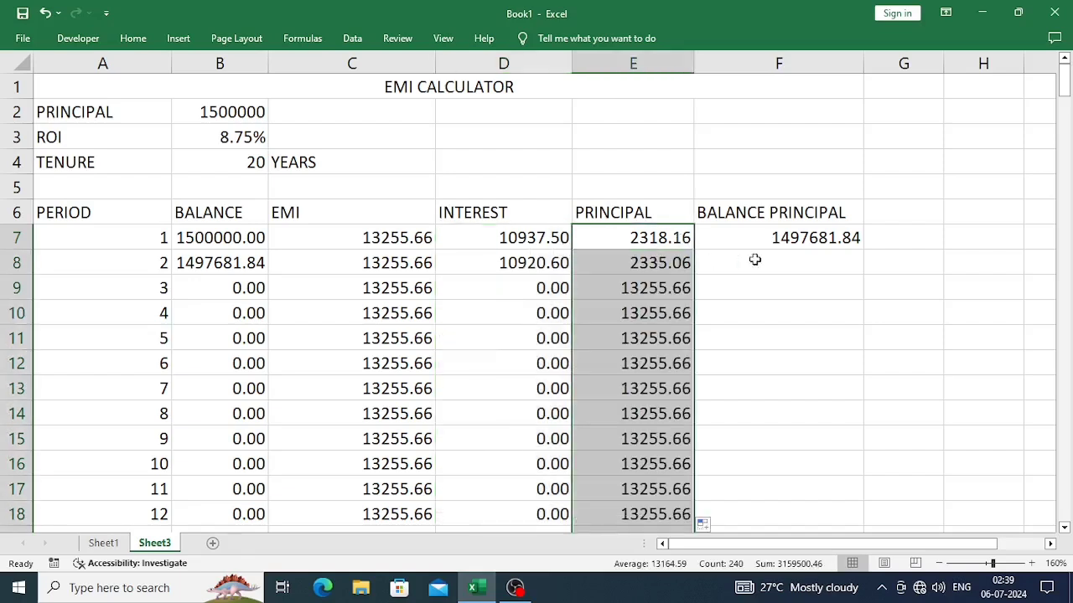
left_click(785, 242)
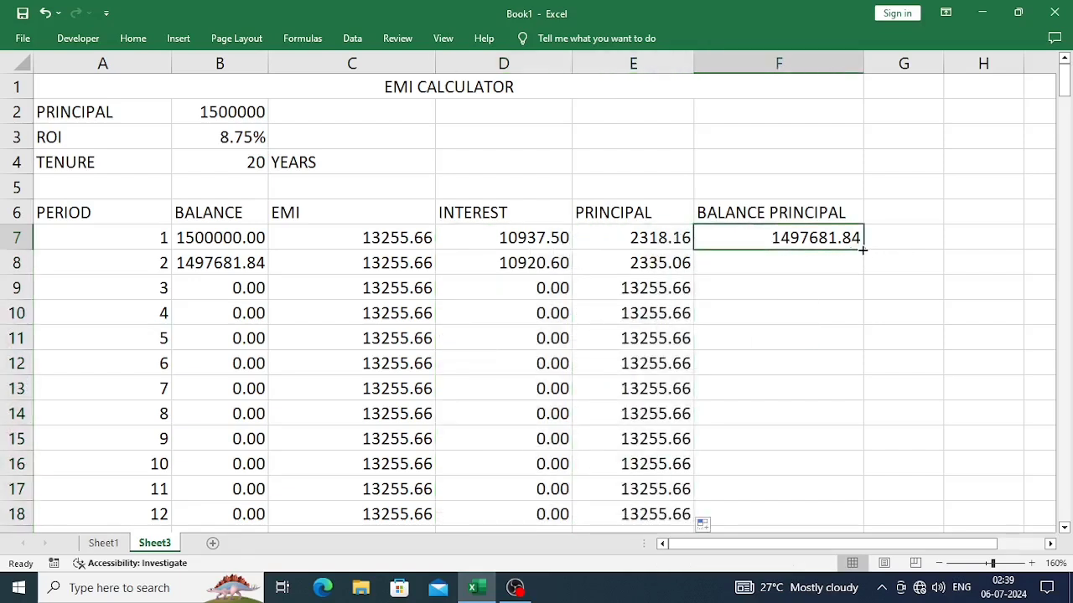
double_click(862, 250)
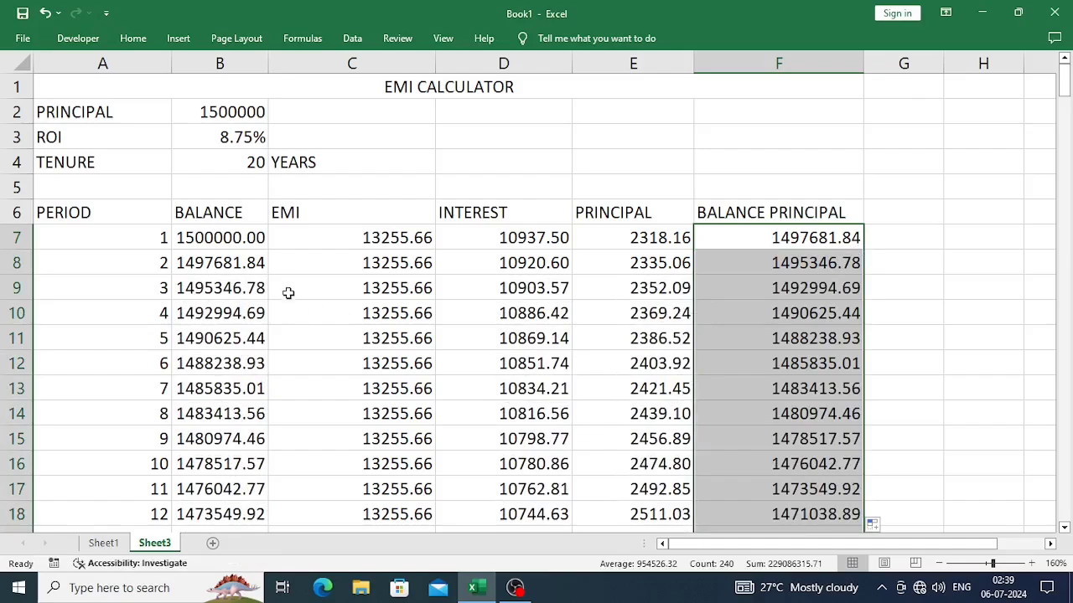
AutoSum B247 below period 240 and copy it across to F247, totalling EMI 3181358.55
scroll(381, 298, "down", 1)
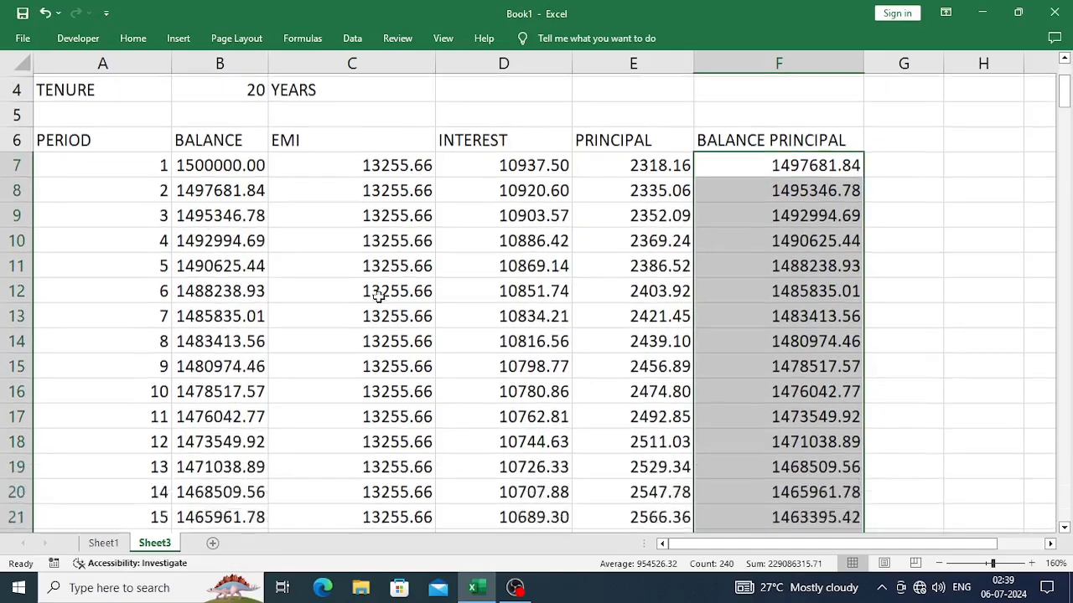
scroll(378, 297, "down", 2)
scroll(378, 297, "down", 8)
scroll(378, 296, "down", 1)
scroll(319, 296, "down", 5)
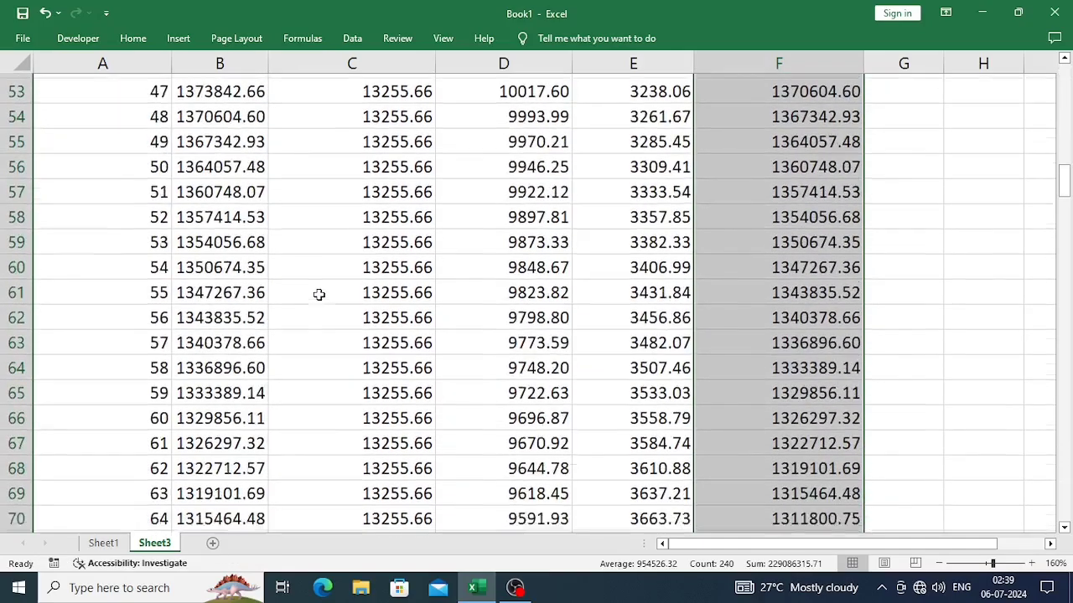
scroll(179, 335, "down", 13)
scroll(179, 336, "down", 7)
scroll(189, 346, "down", 15)
scroll(189, 346, "down", 13)
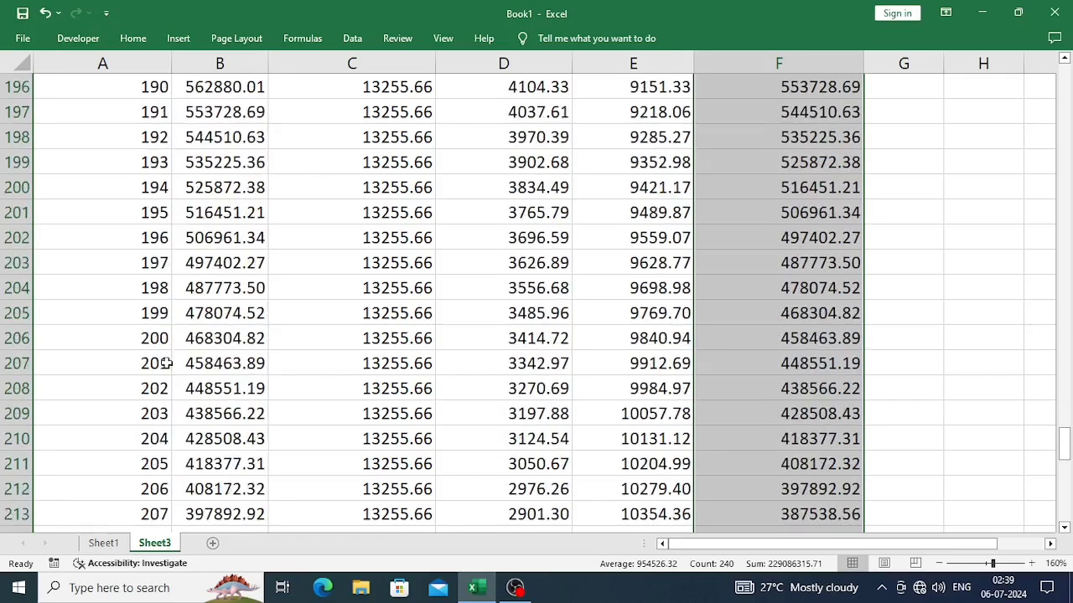
left_click(167, 363)
key("ctrl+Down")
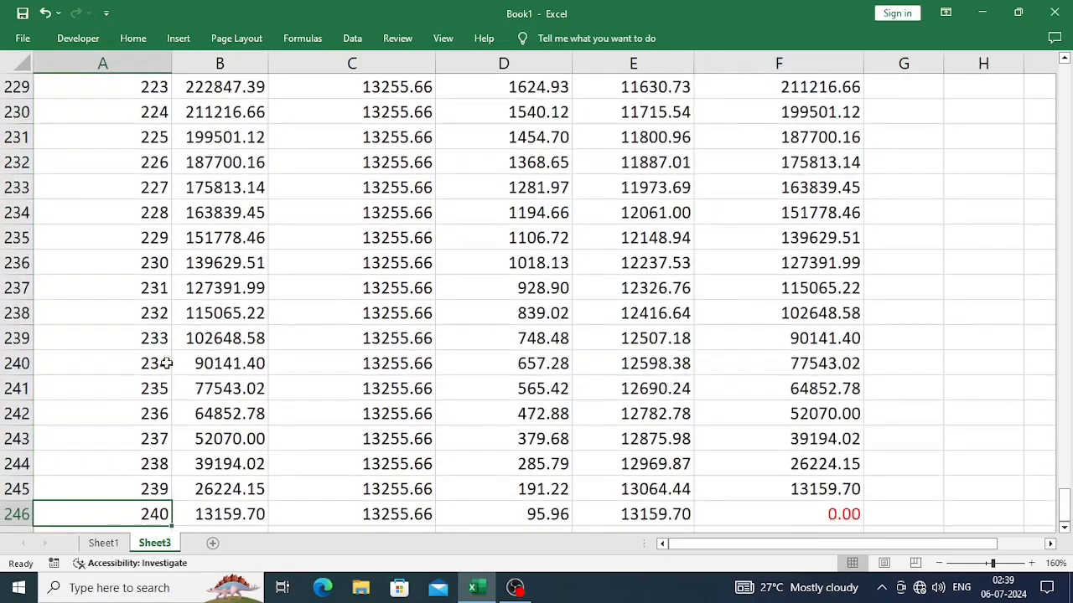
key("Right")
key("Down")
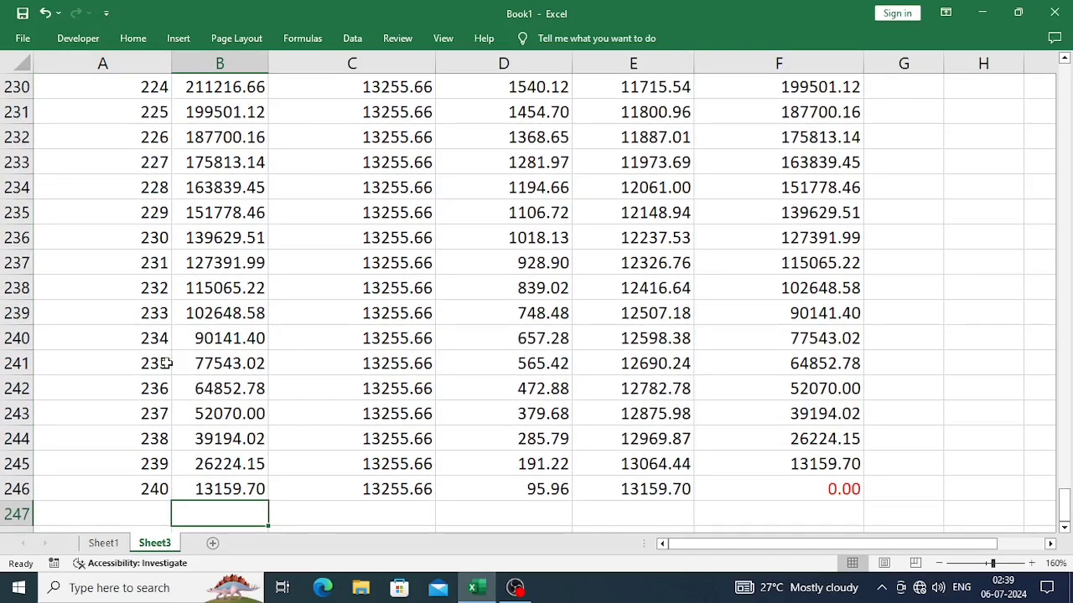
key("alt+equal")
key("Return")
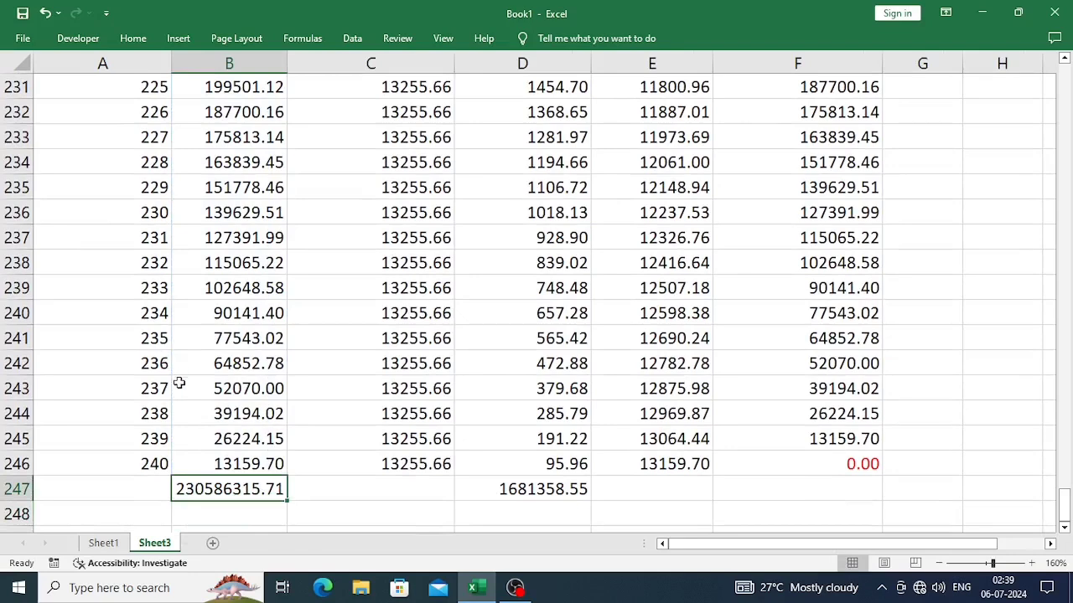
left_click_drag(287, 499, 875, 491)
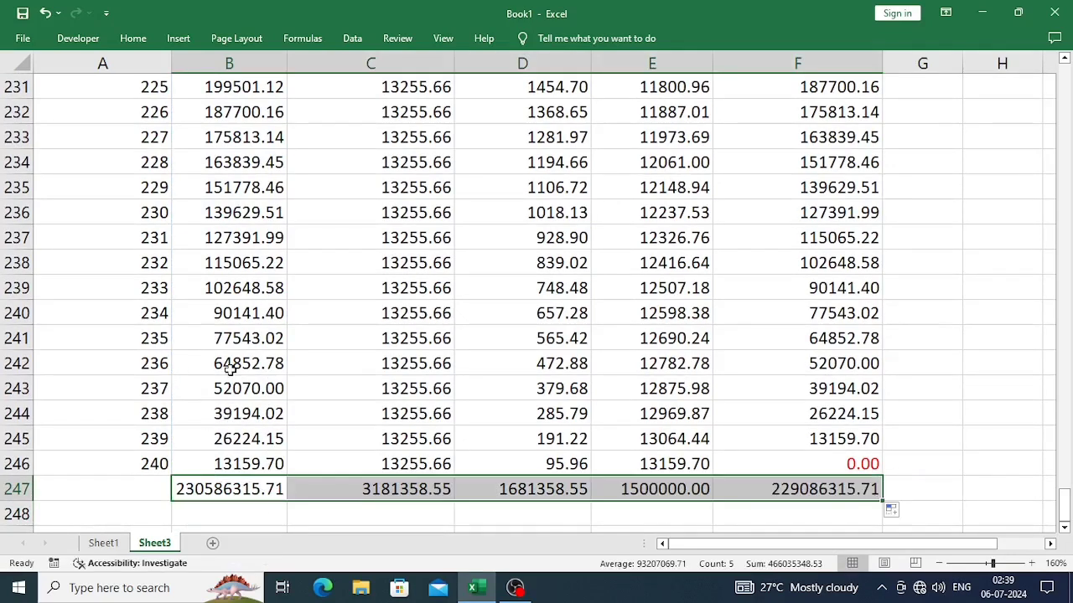
left_click(383, 311)
Freeze rows 1–6 above the table from cell A7
key("ctrl+Up")
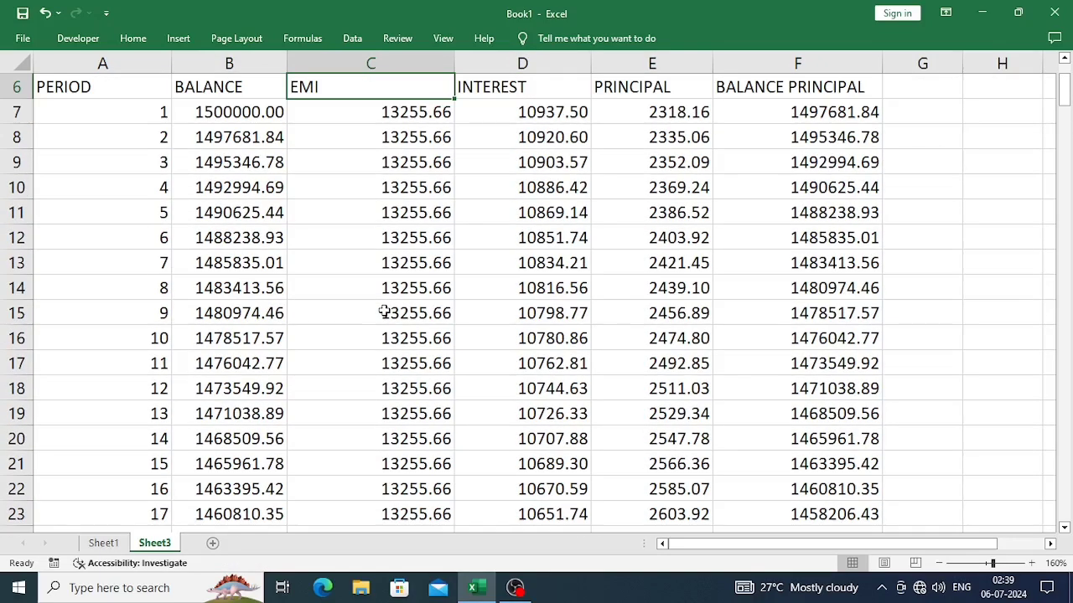
key("Left")
key("Left")
key("Down")
scroll(359, 311, "up", 2)
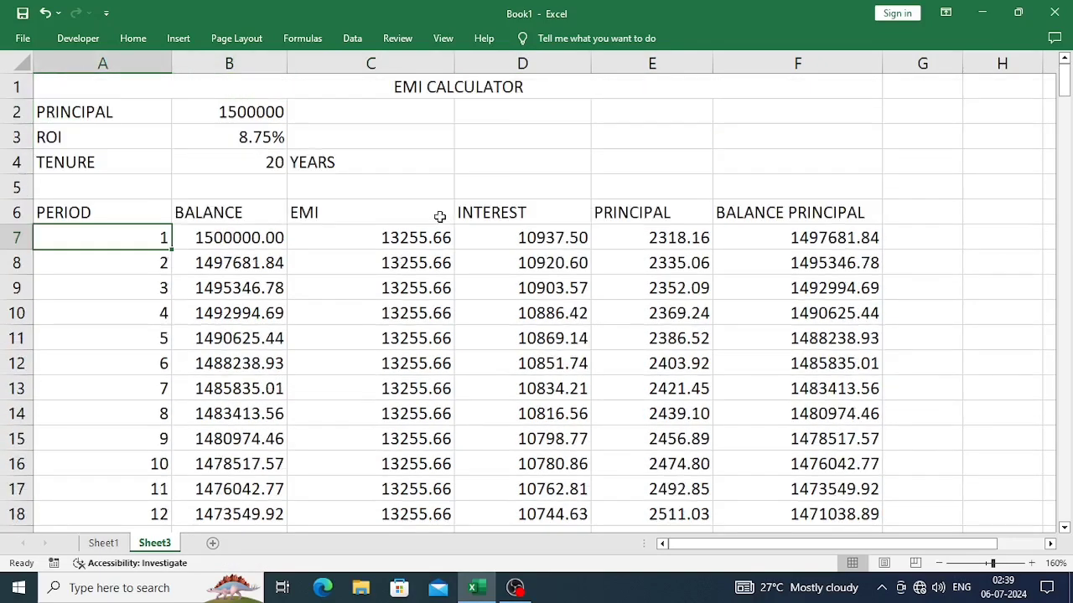
left_click(442, 38)
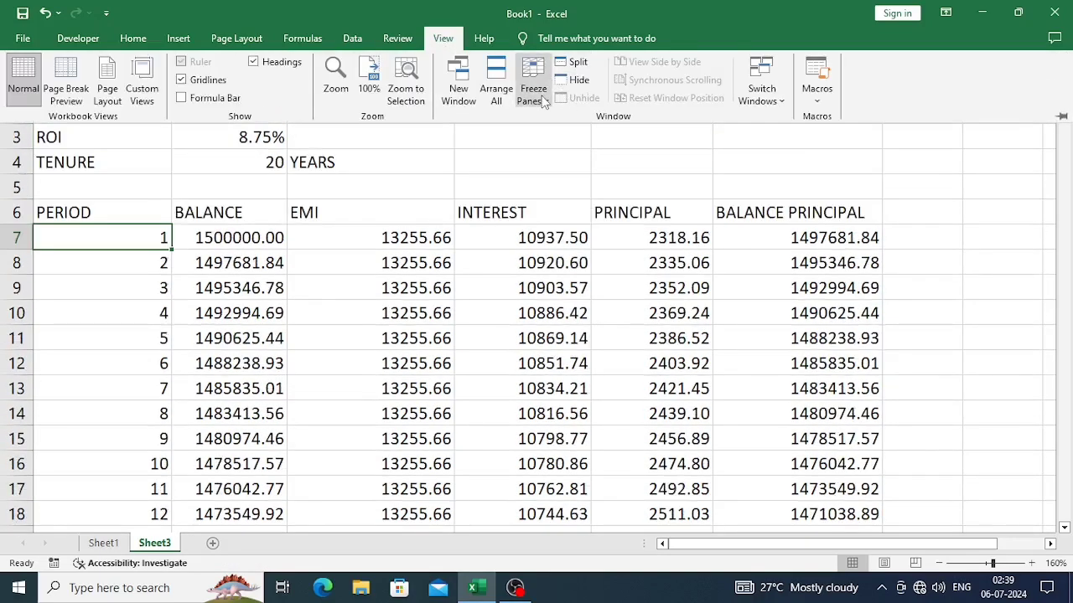
left_click(543, 100)
left_click(586, 178)
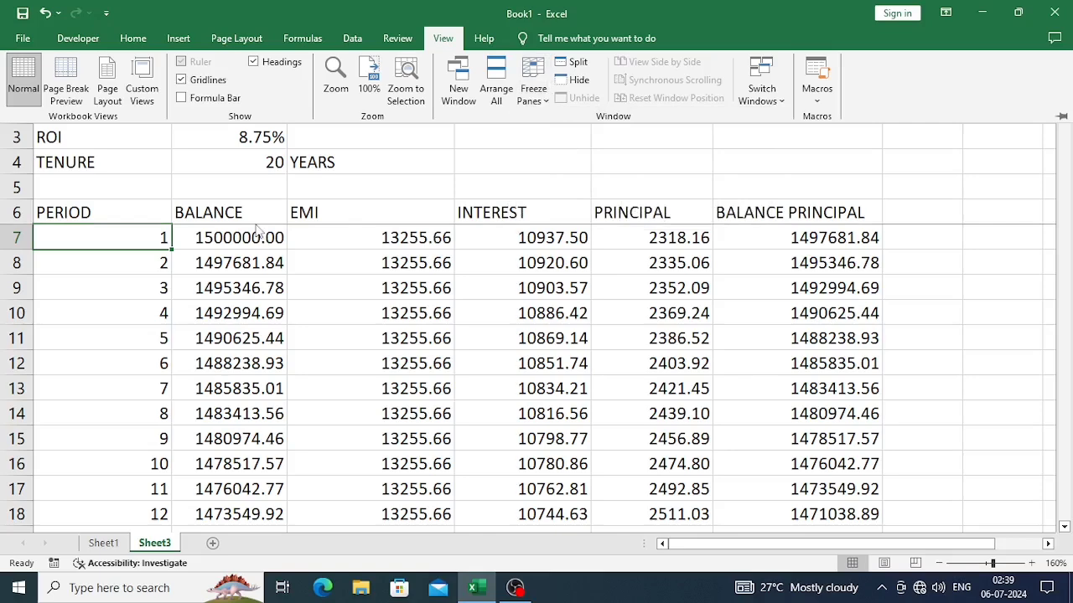
Make the EMI, interest and principal totals in C247:E247 bold
key("ctrl+Down")
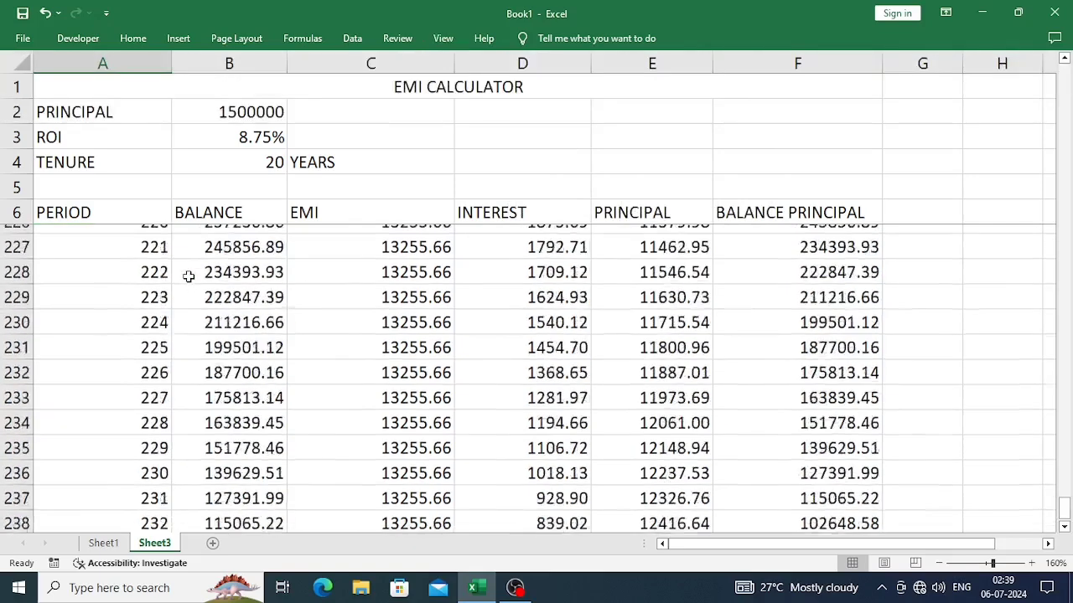
key("Right")
key("Right")
key("Left")
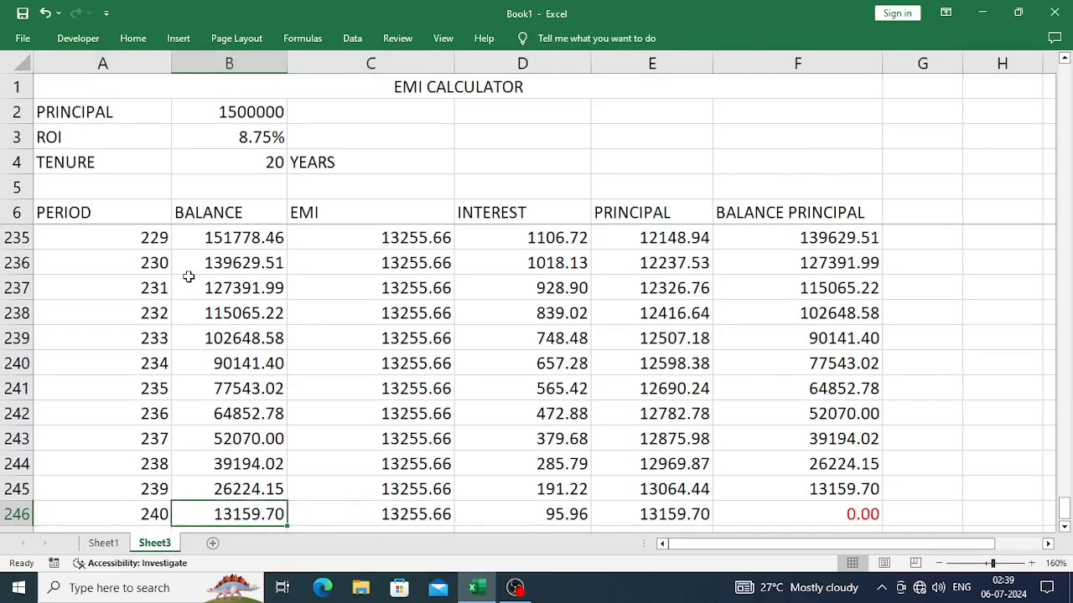
key("Right")
key("Down")
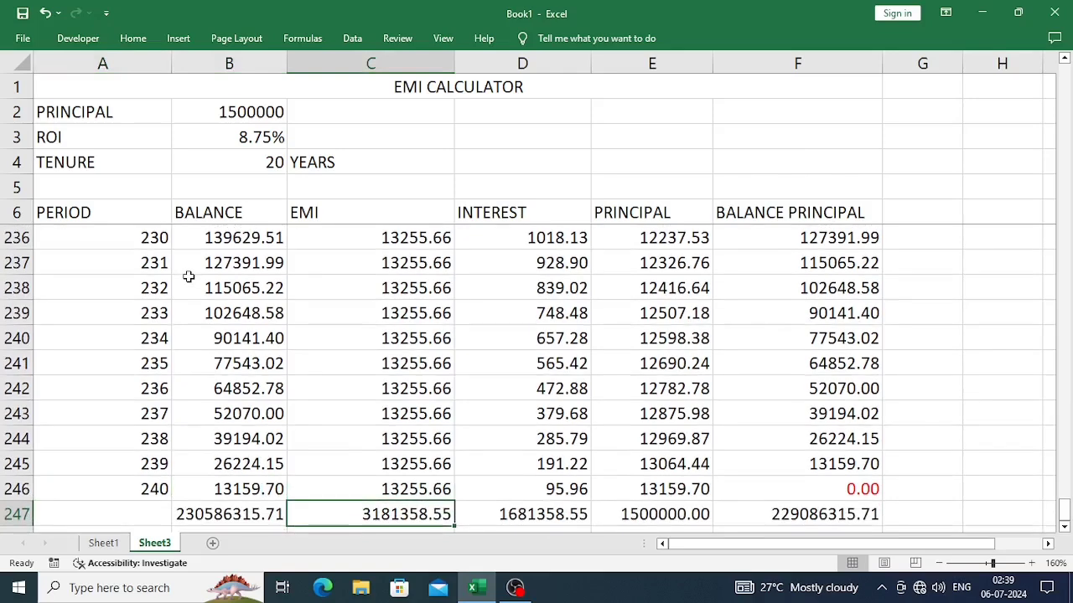
key("ctrl+b")
key("Right")
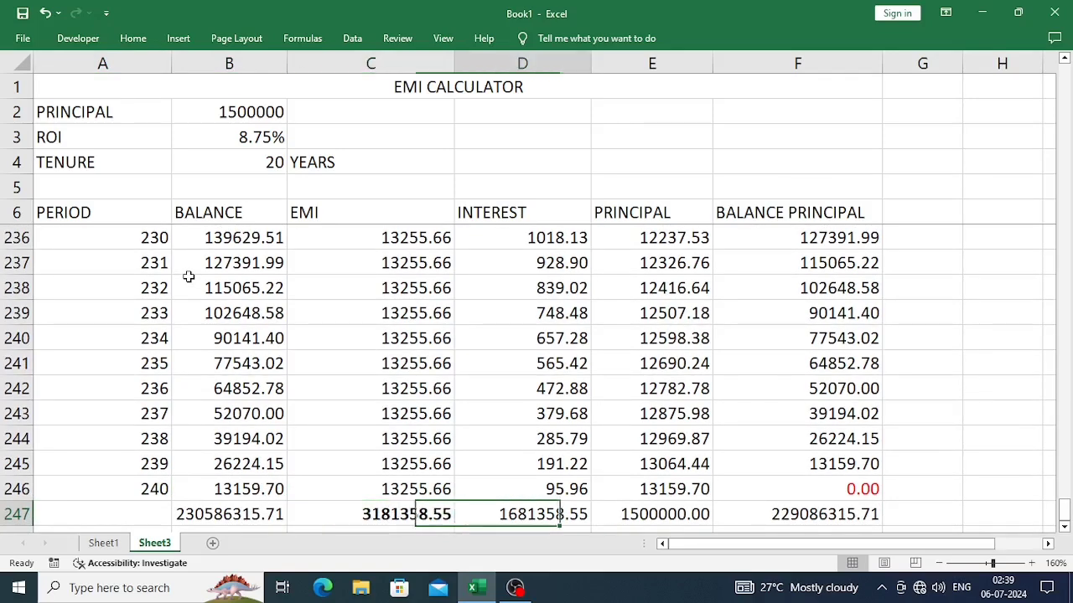
key("ctrl+b")
key("Right")
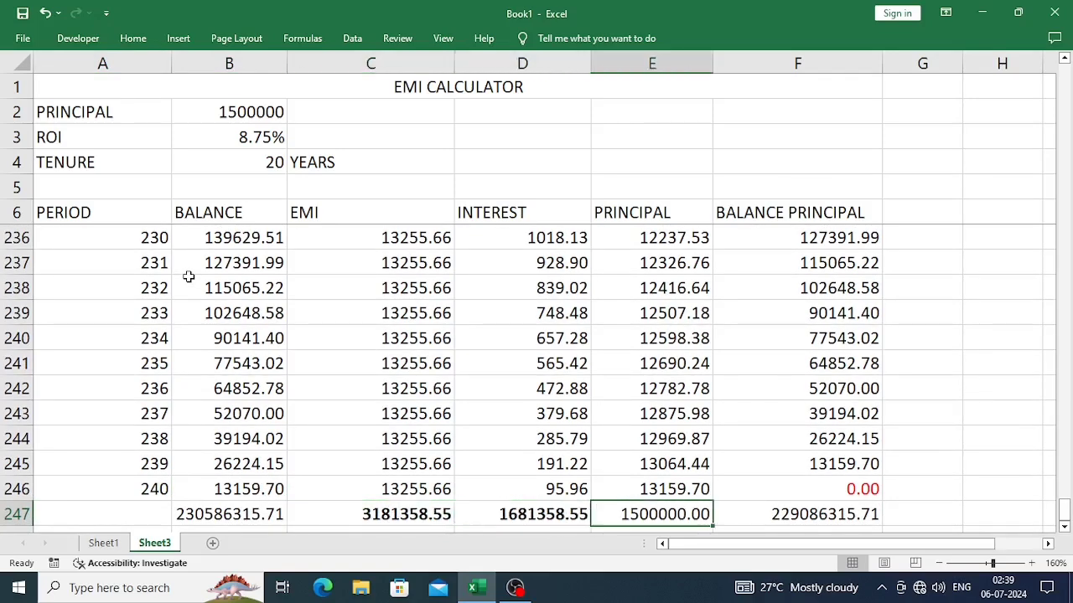
key("ctrl+b")
key("Left")
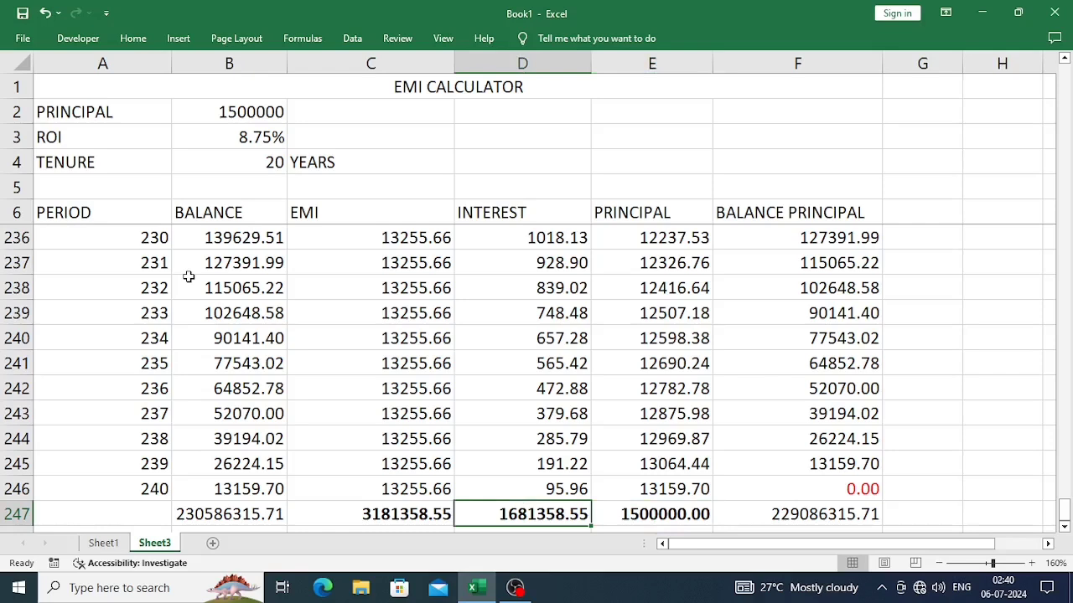
key("Left")
key("ctrl+Up")
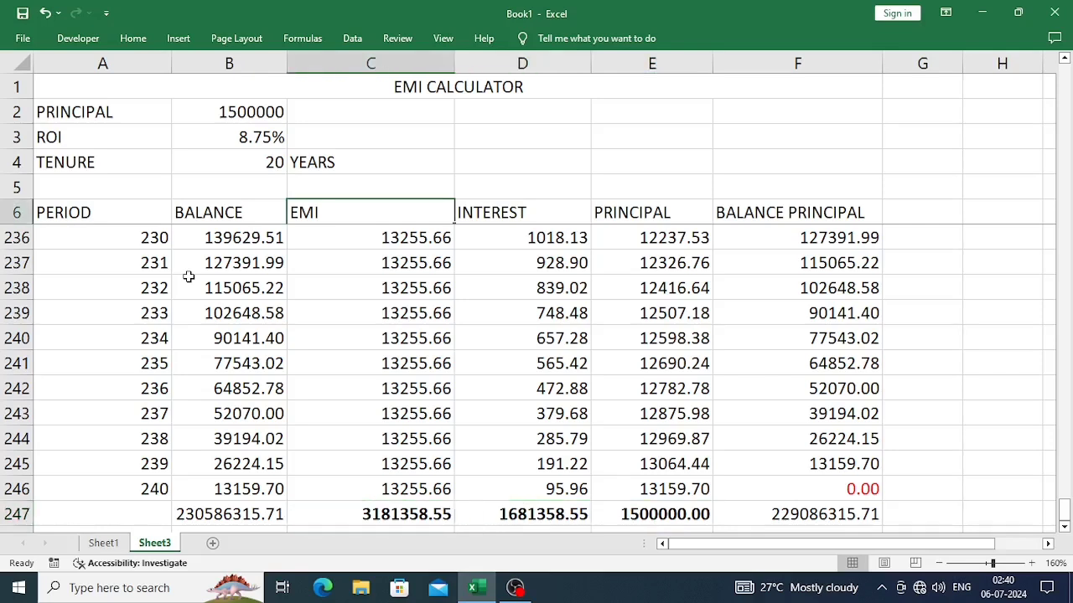
key("Up")
key("Down")
key("Down")
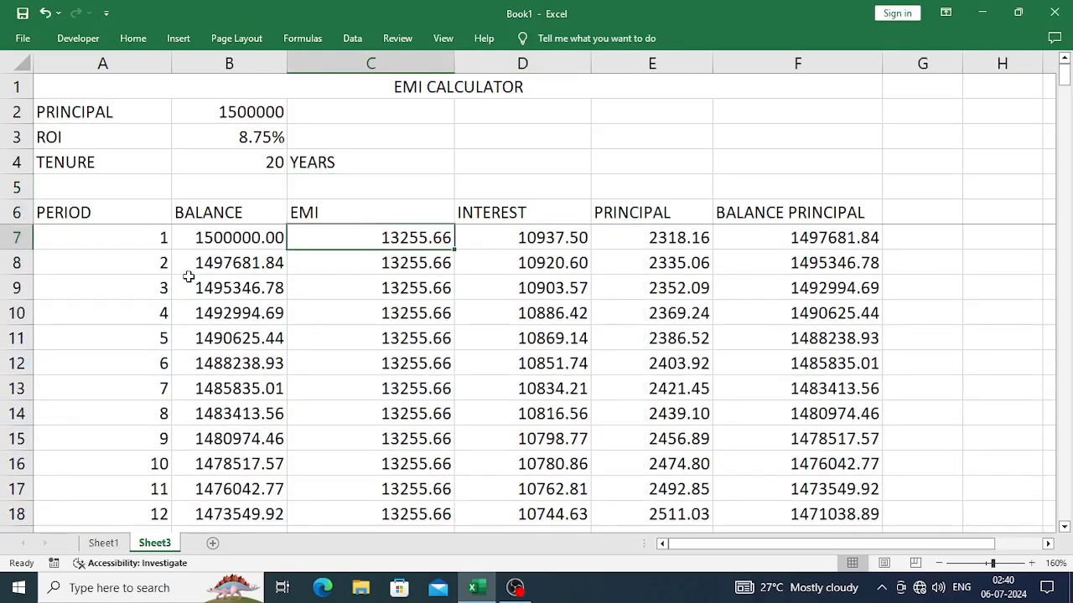
key("Up")
Apply an orange fill colour to the selected cells near the EMI CALCULATOR title
left_click(434, 81)
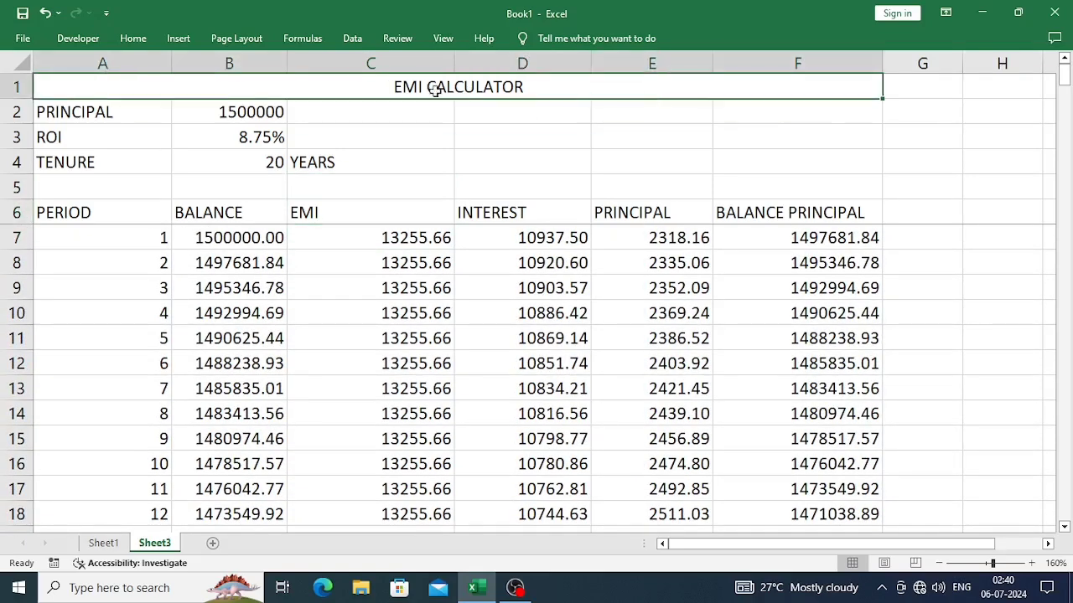
left_click(27, 66)
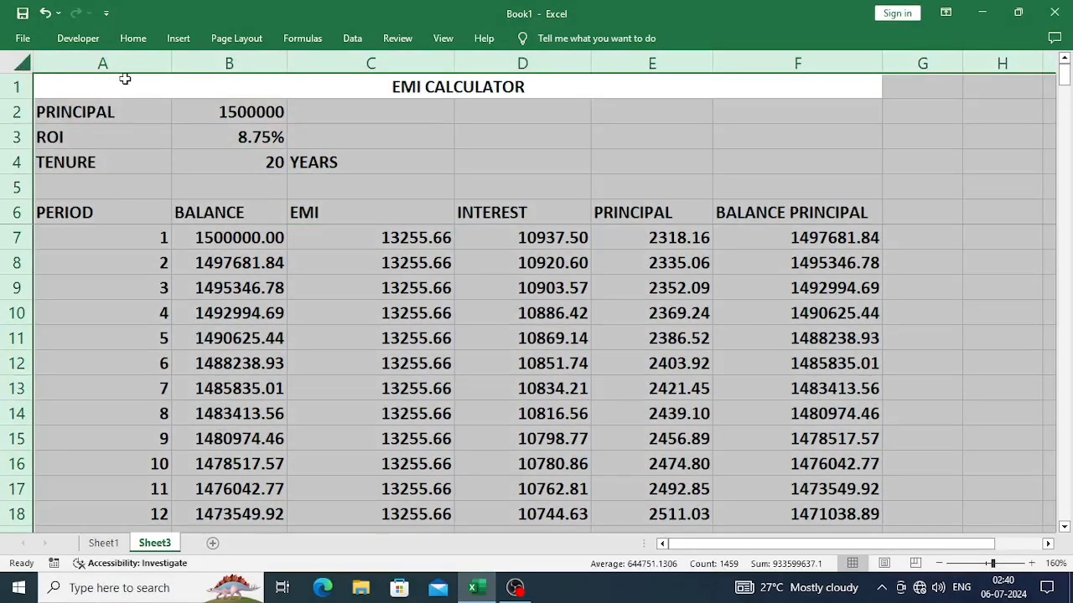
left_click_drag(124, 75, 109, 92)
left_click(132, 38)
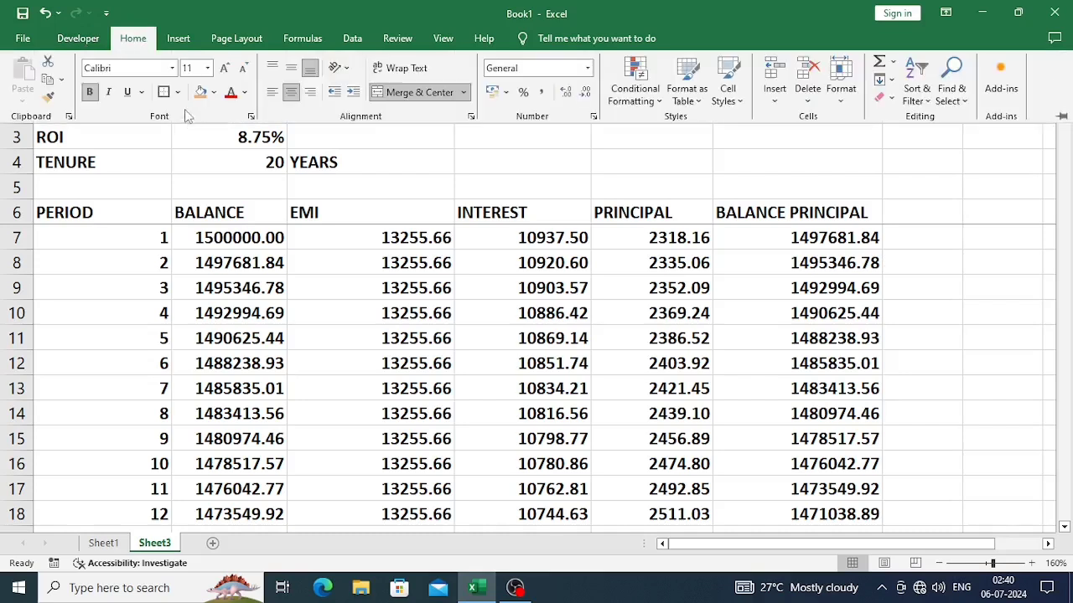
left_click(213, 92)
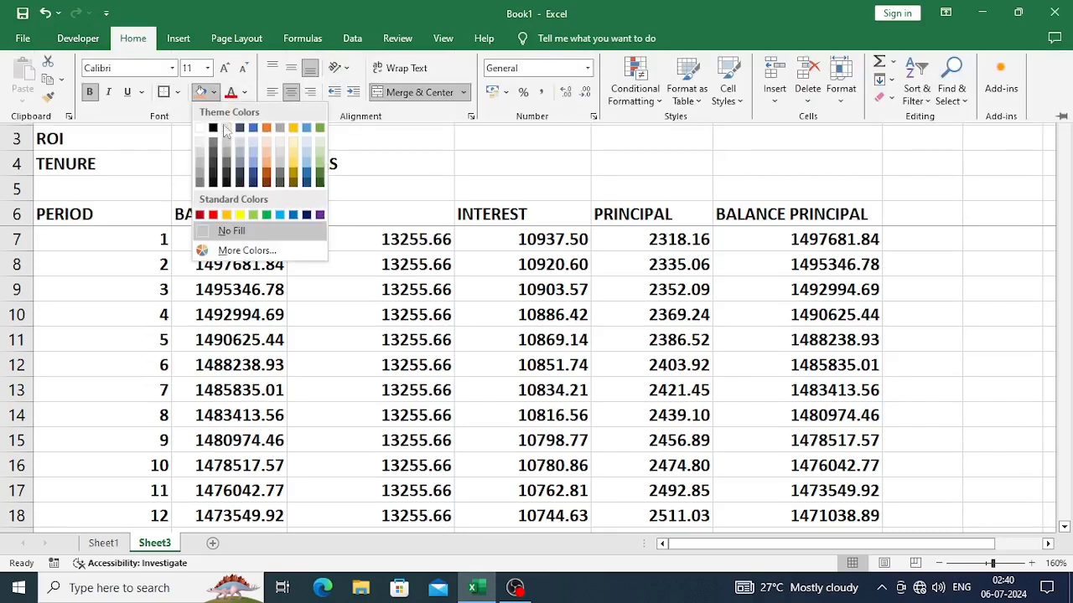
left_click(265, 176)
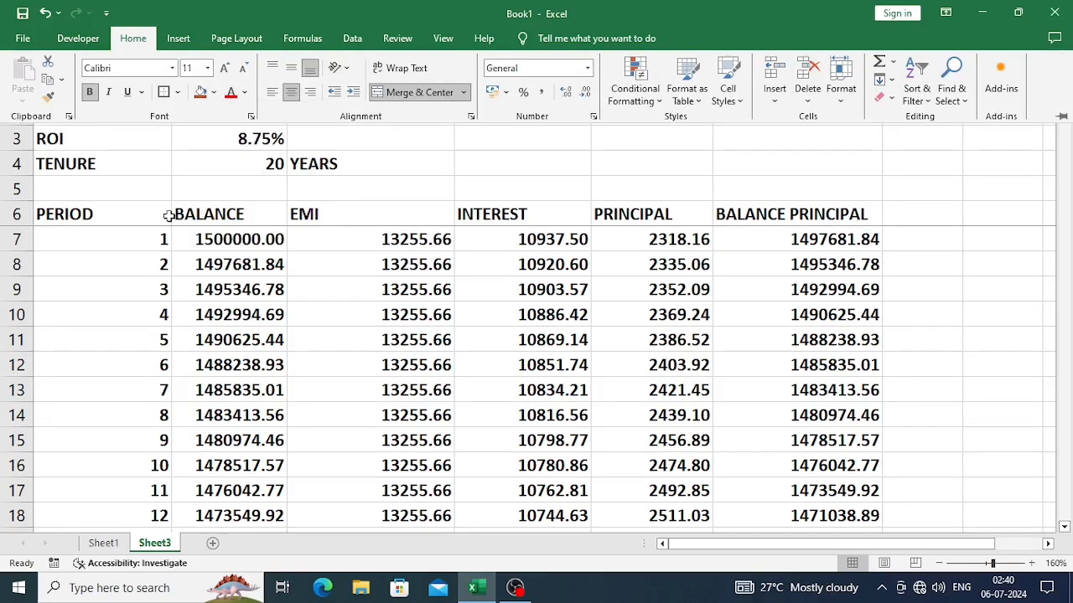
key("ctrl+F1")
Fill the input block A2:F5 with a light orange theme colour
left_click(167, 172)
left_click_drag(148, 113, 760, 178)
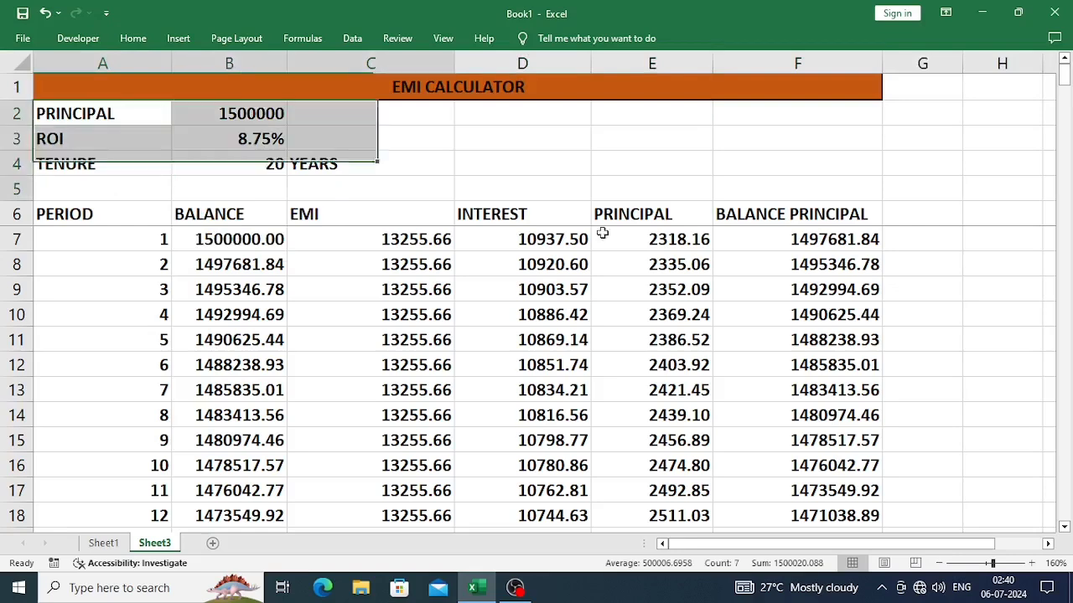
left_click(132, 38)
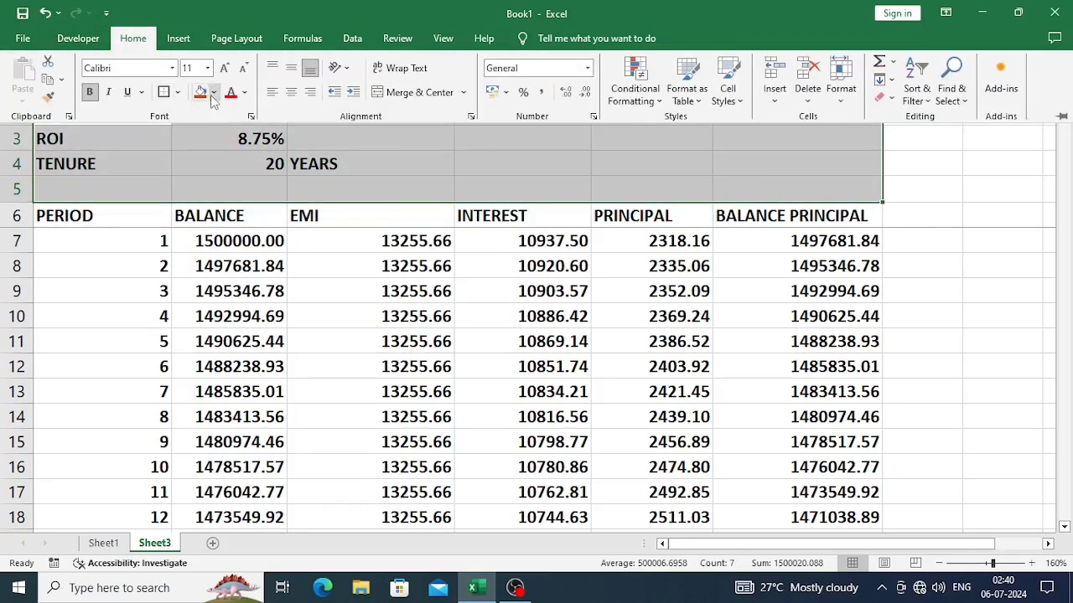
left_click(214, 93)
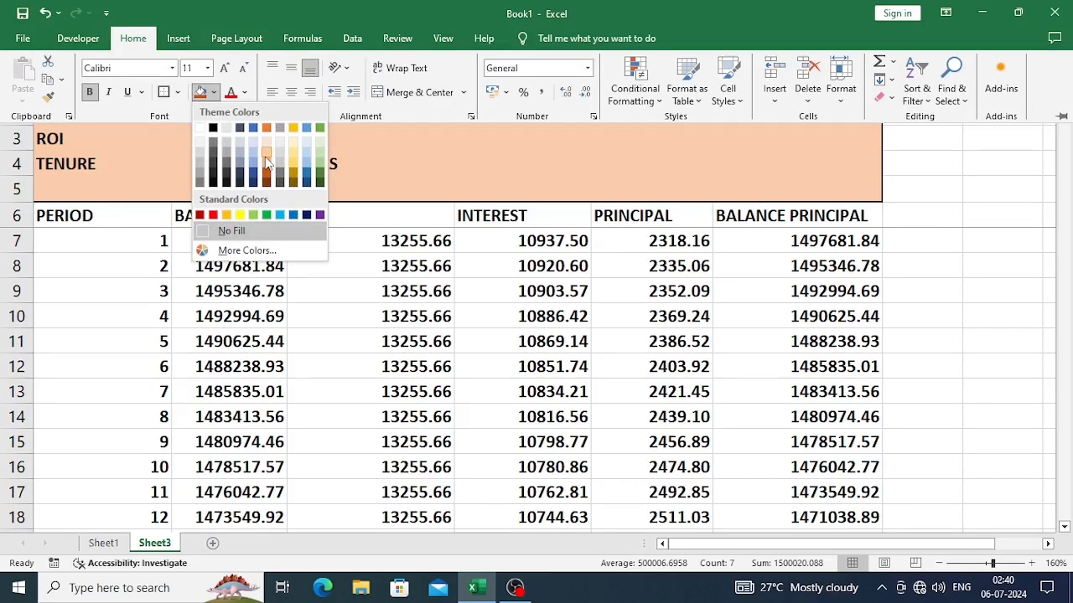
left_click(266, 162)
left_click(281, 166)
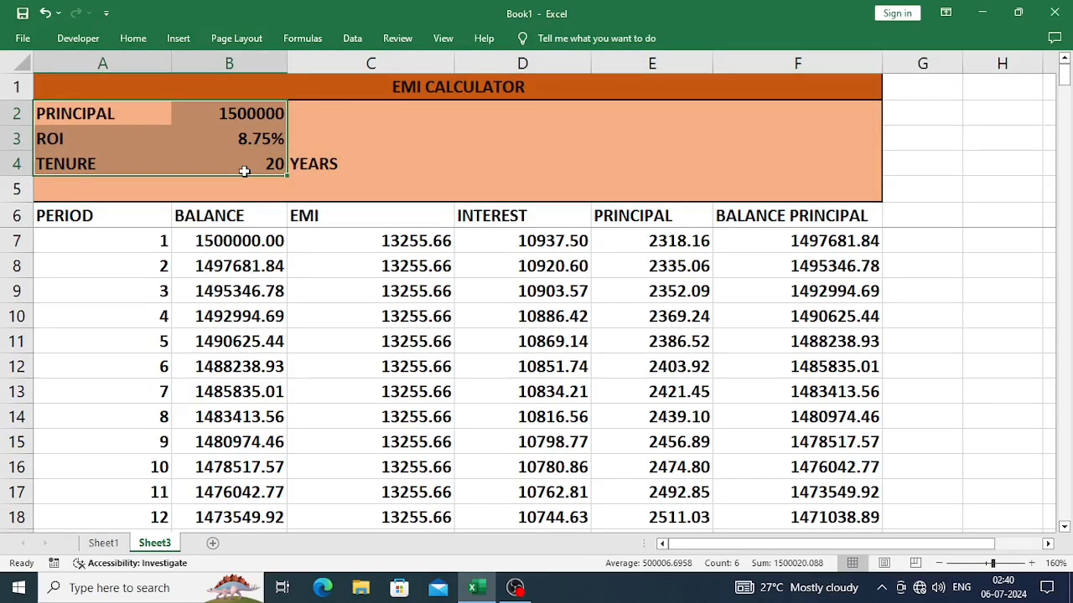
Select the principal, ROI and tenure cells, then the PRINCIPAL column
left_click_drag(116, 115, 272, 168)
left_click(309, 294)
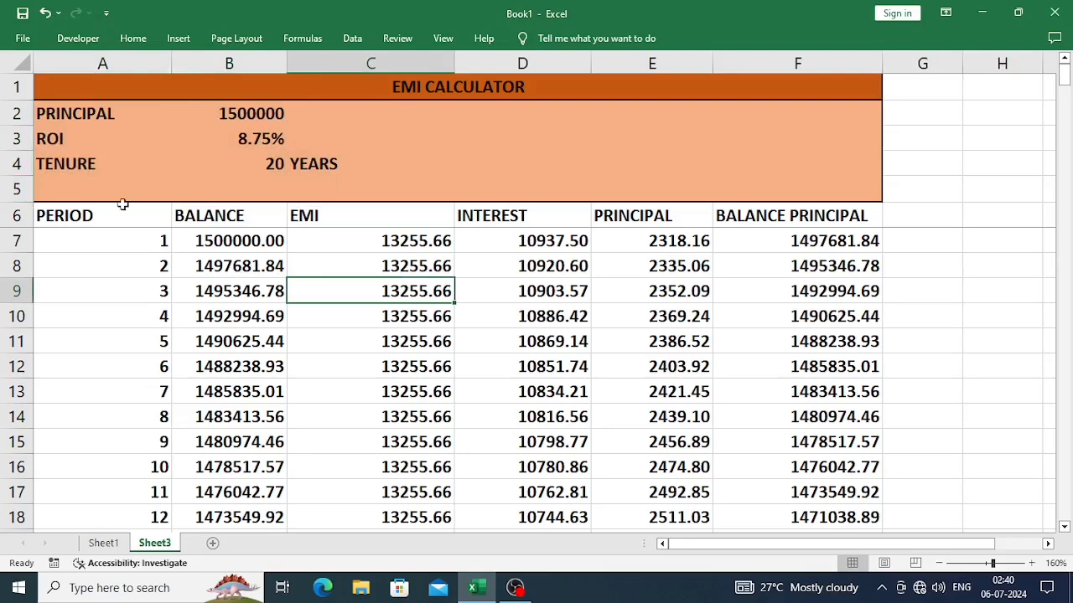
left_click_drag(101, 63, 545, 64)
left_click(700, 69)
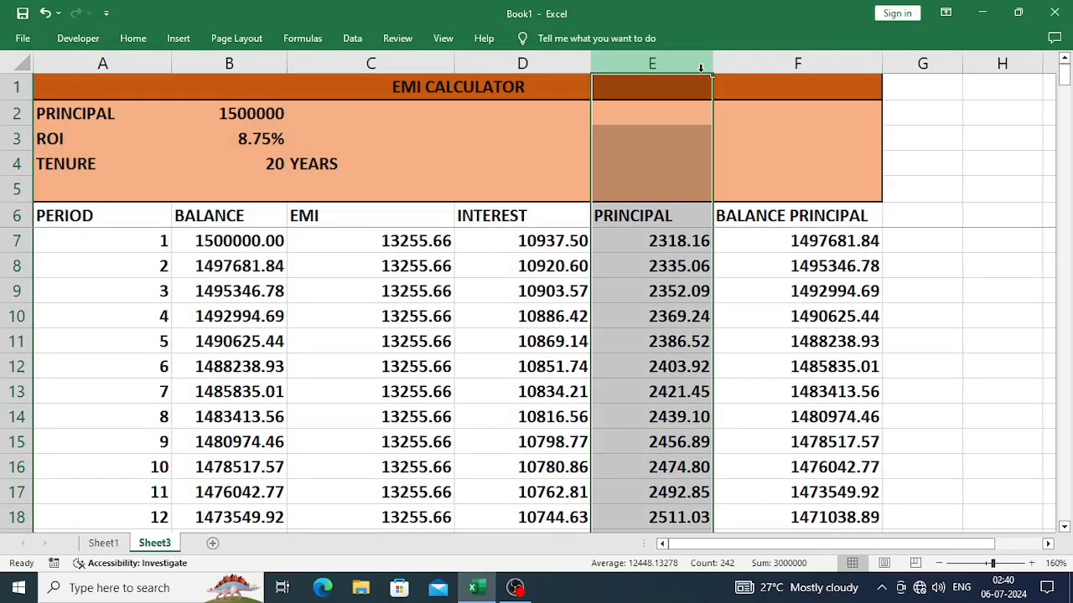
Centre-align the entire sheet, then left-align the YEARS cell C4
left_click(22, 63)
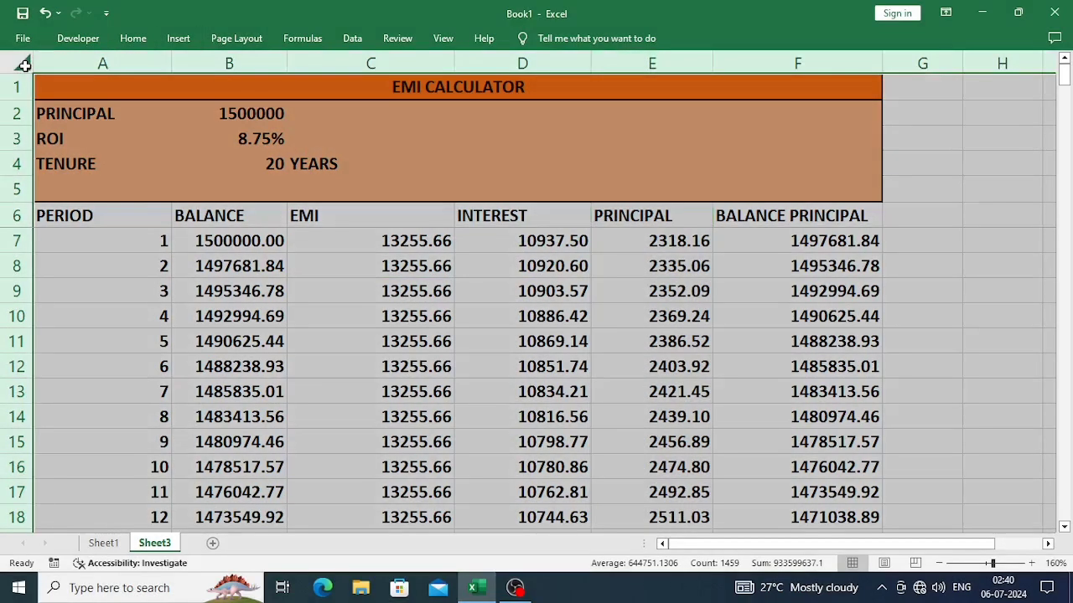
left_click(132, 37)
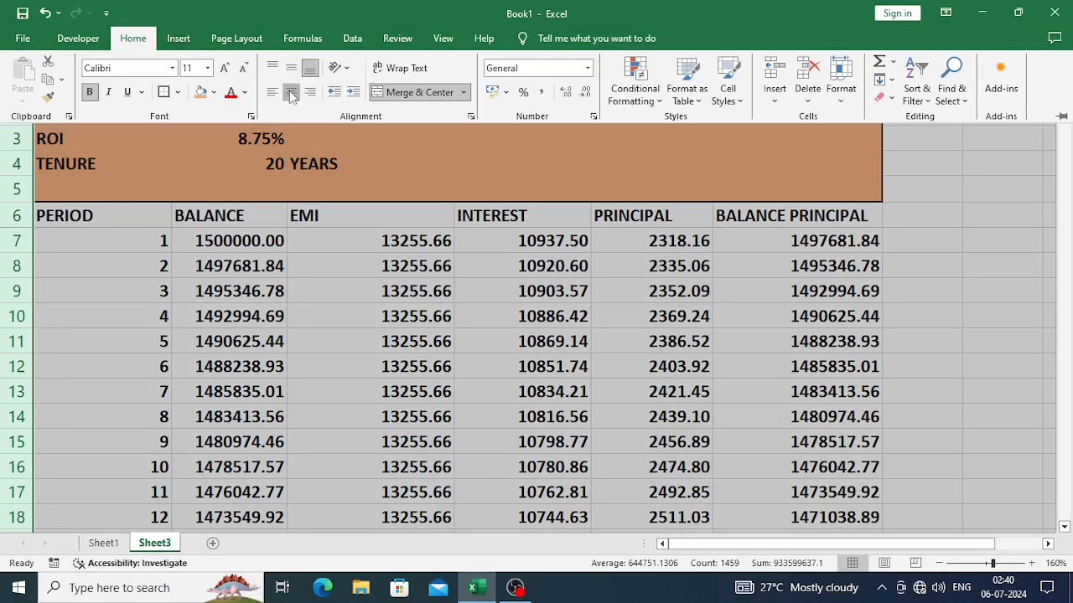
left_click(291, 92)
left_click(371, 163)
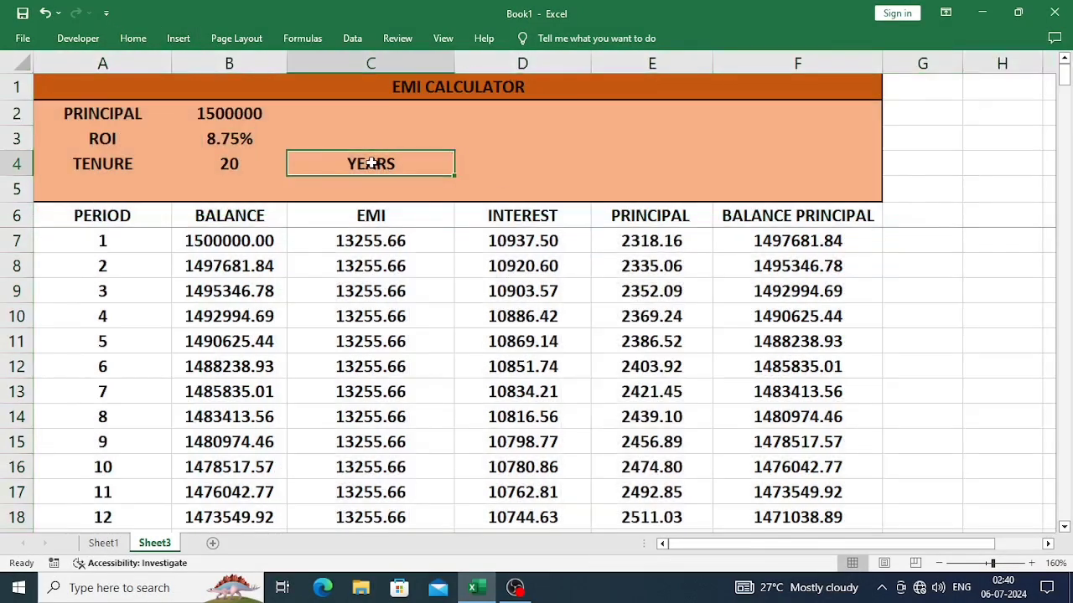
left_click(132, 38)
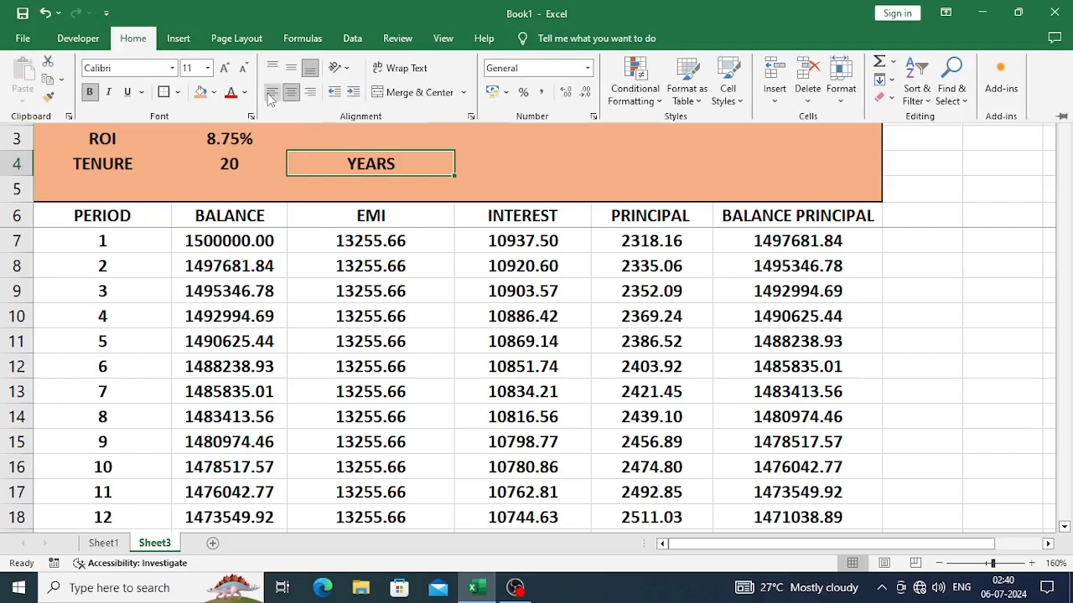
left_click(272, 92)
key("Left")
key("Right")
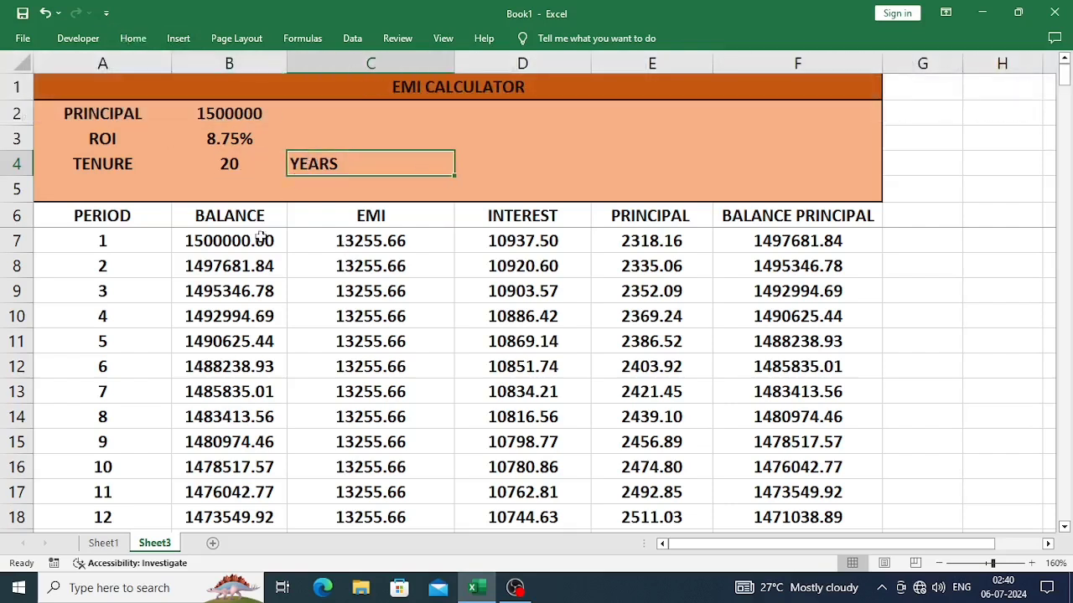
Apply All Borders to the amortization table from PERIOD to BALANCE PRINCIPAL (A6:F246)
left_click(109, 215)
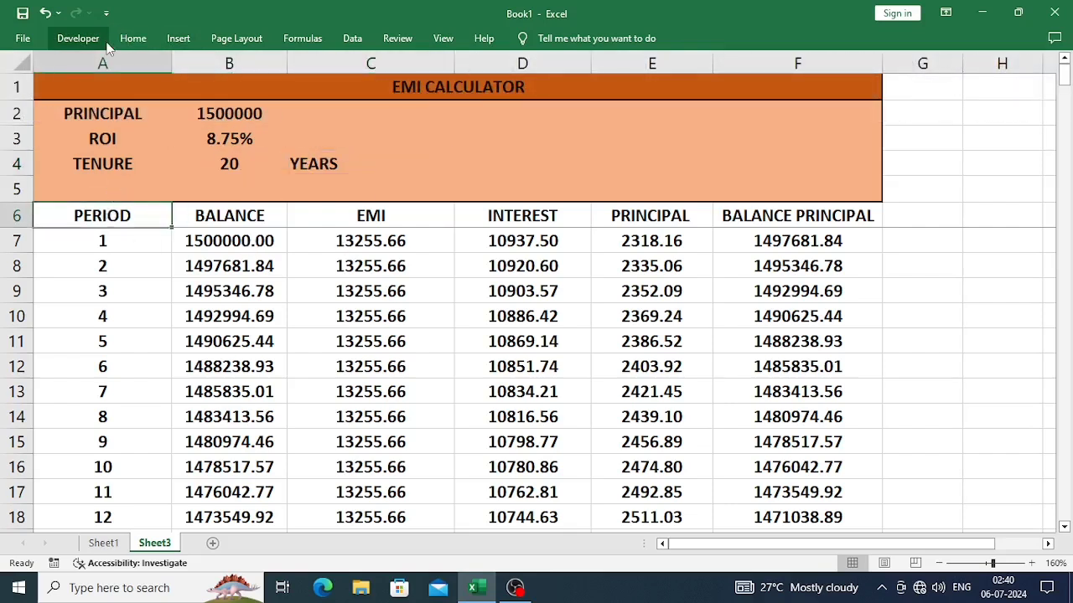
key("ctrl+shift+Down")
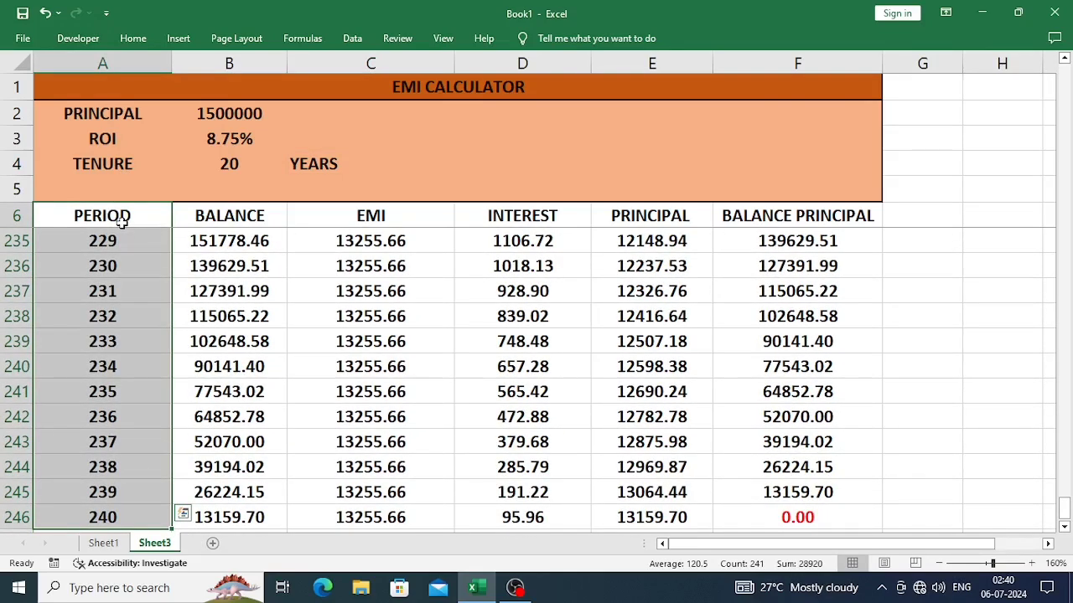
key("shift+Right")
key("shift+Right")
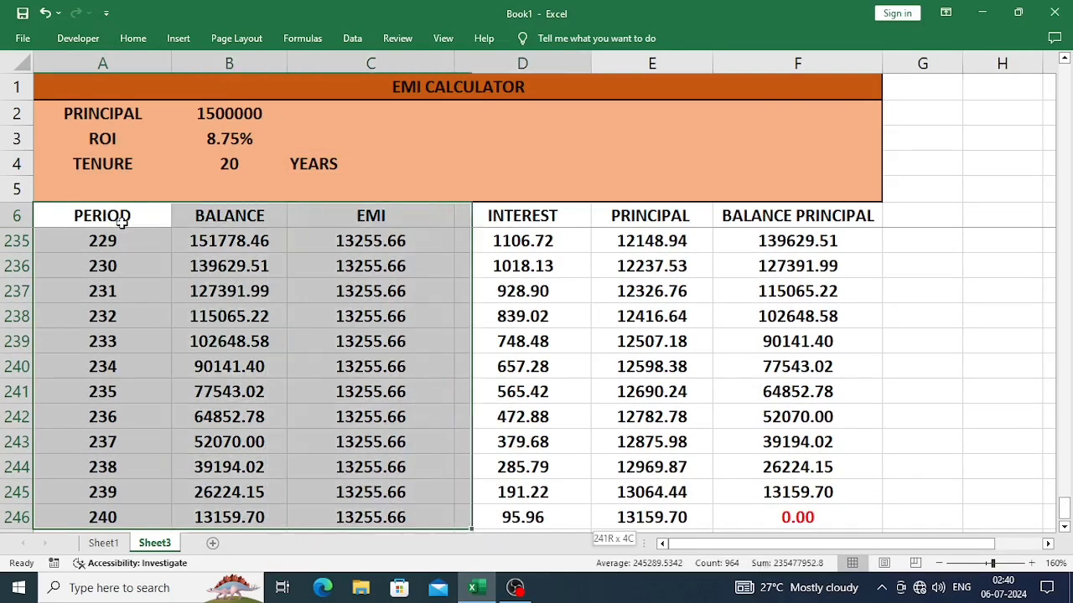
key("shift+Right")
key("shift+Right")
key("shift+Right")
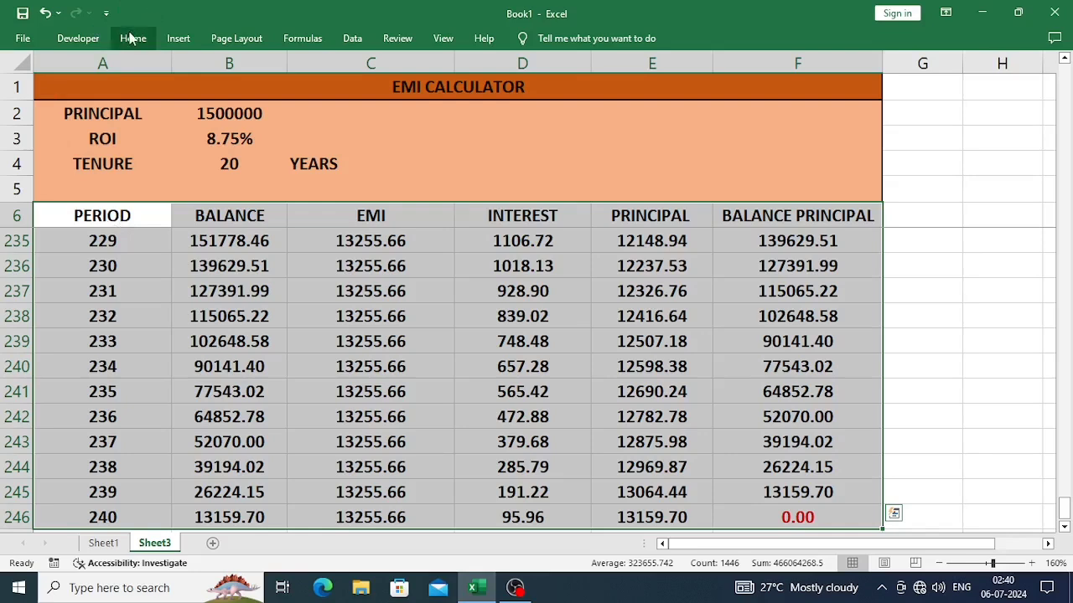
left_click(132, 38)
left_click(178, 92)
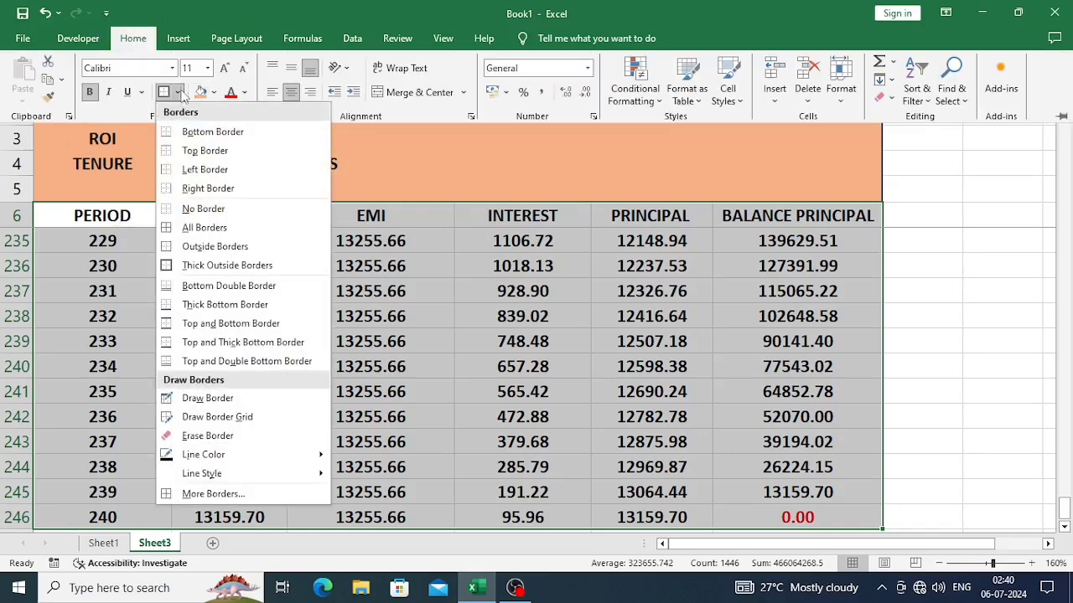
left_click(199, 223)
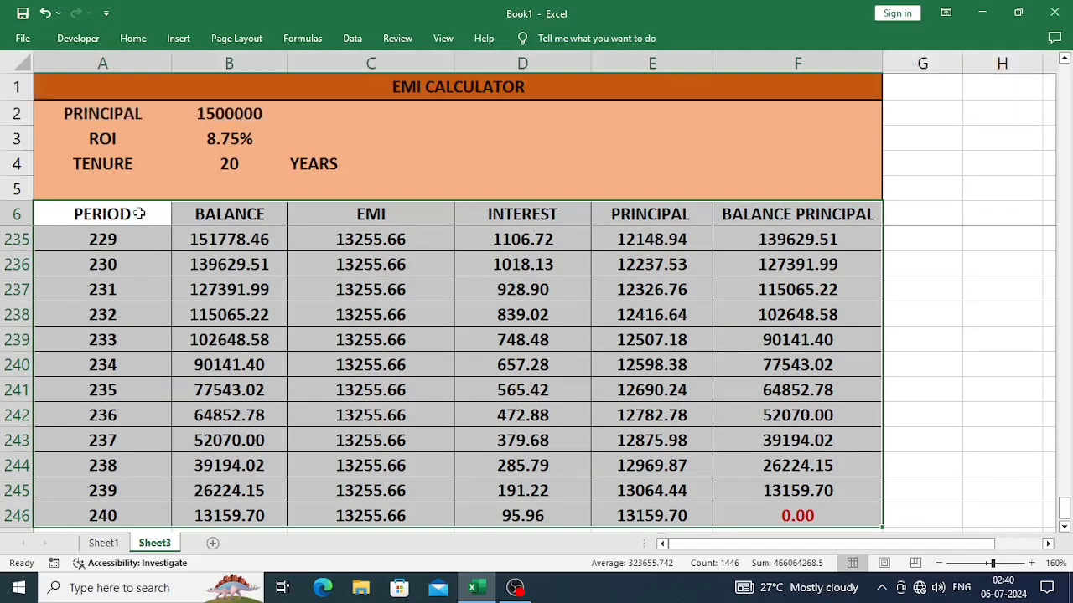
scroll(134, 218, "up", 2)
left_click(131, 218)
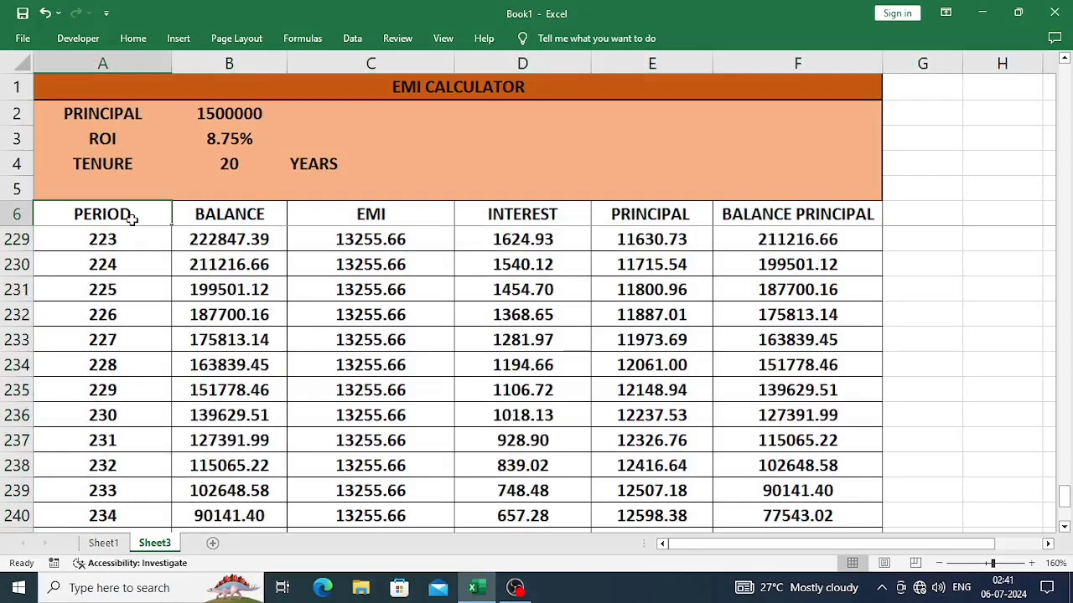
Fill the PERIOD column green and the BALANCE column light blue, excluding the totals row
key("ctrl+shift+Down")
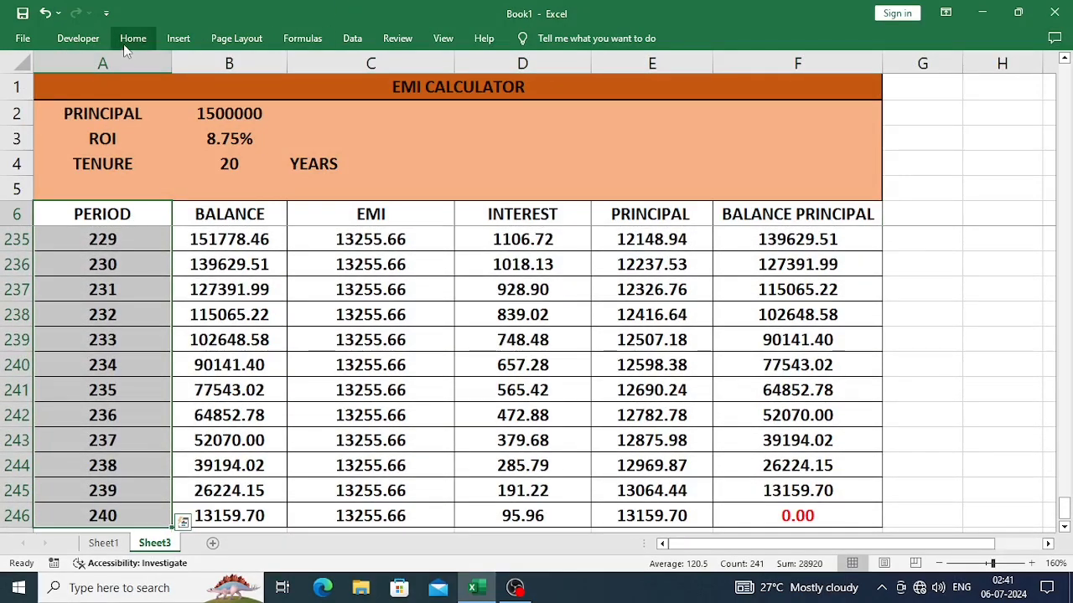
left_click(128, 38)
left_click(213, 93)
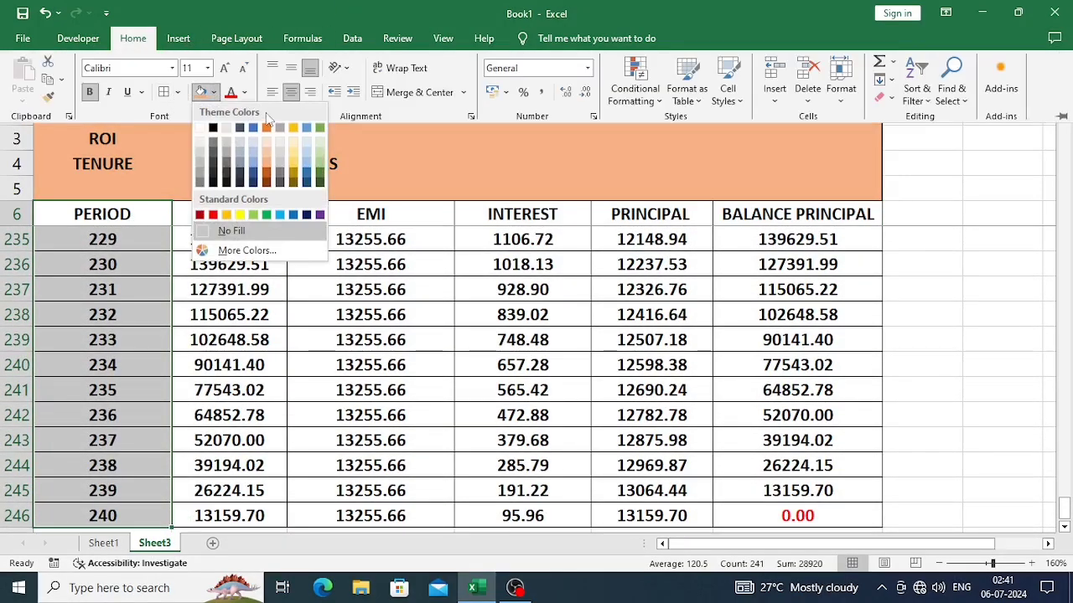
left_click(319, 168)
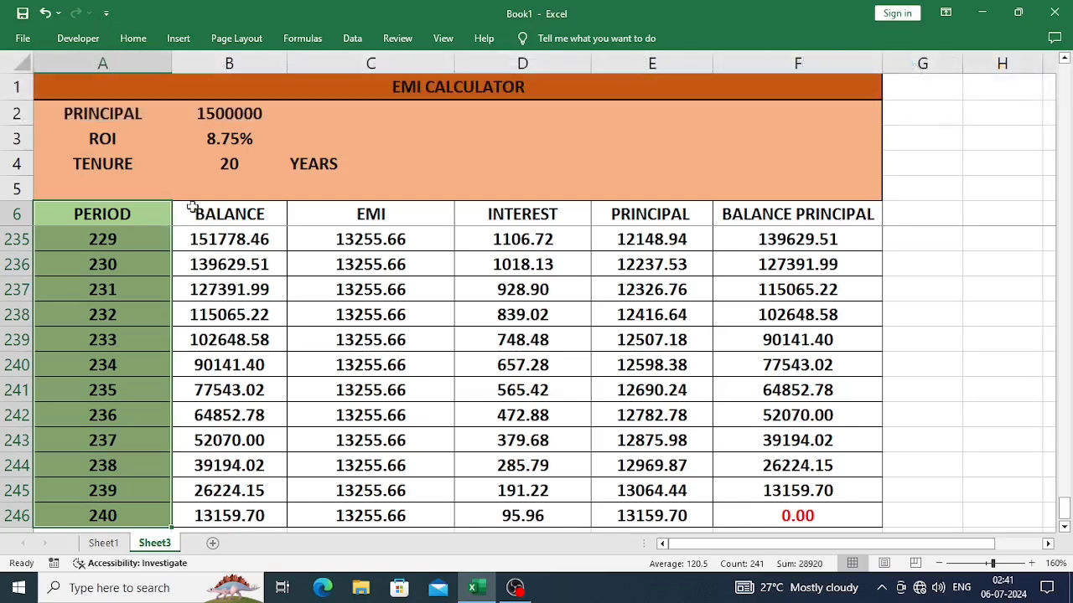
left_click(200, 208)
key("ctrl+shift+Down")
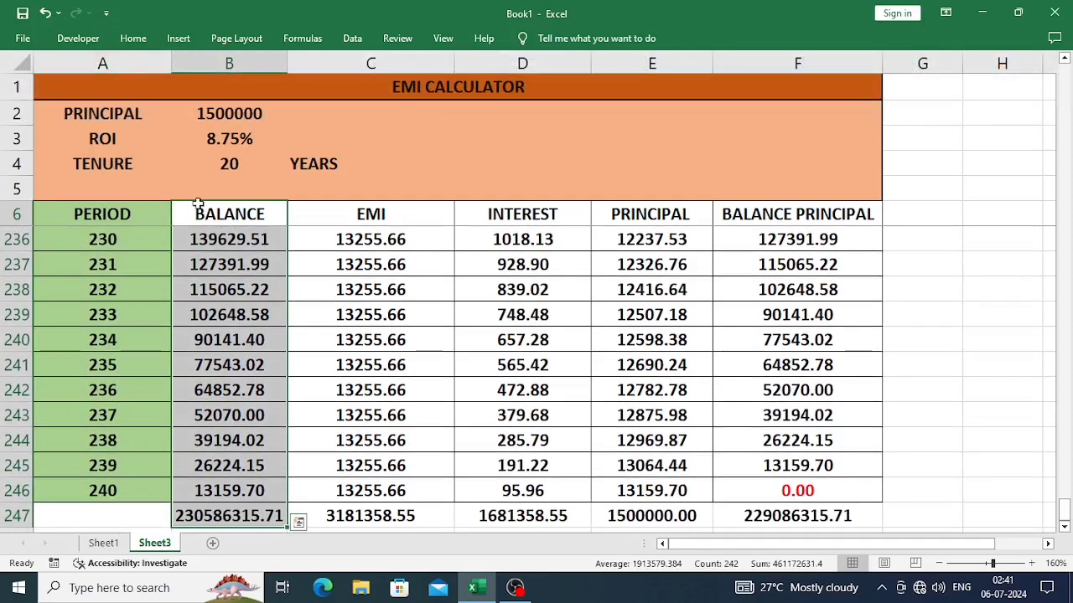
key("ctrl+q")
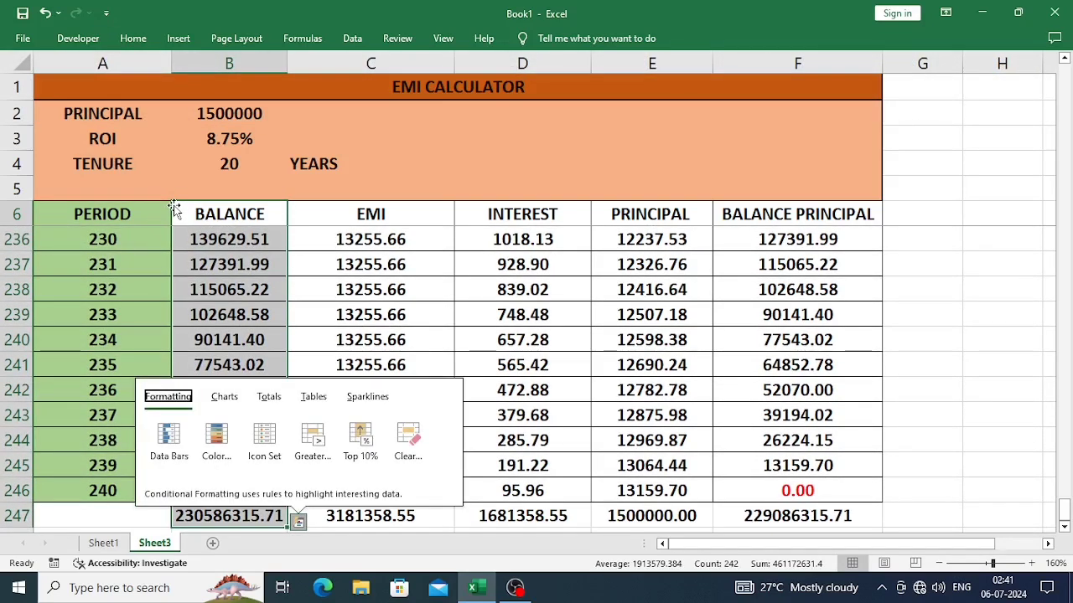
key("Escape")
key("shift+Up")
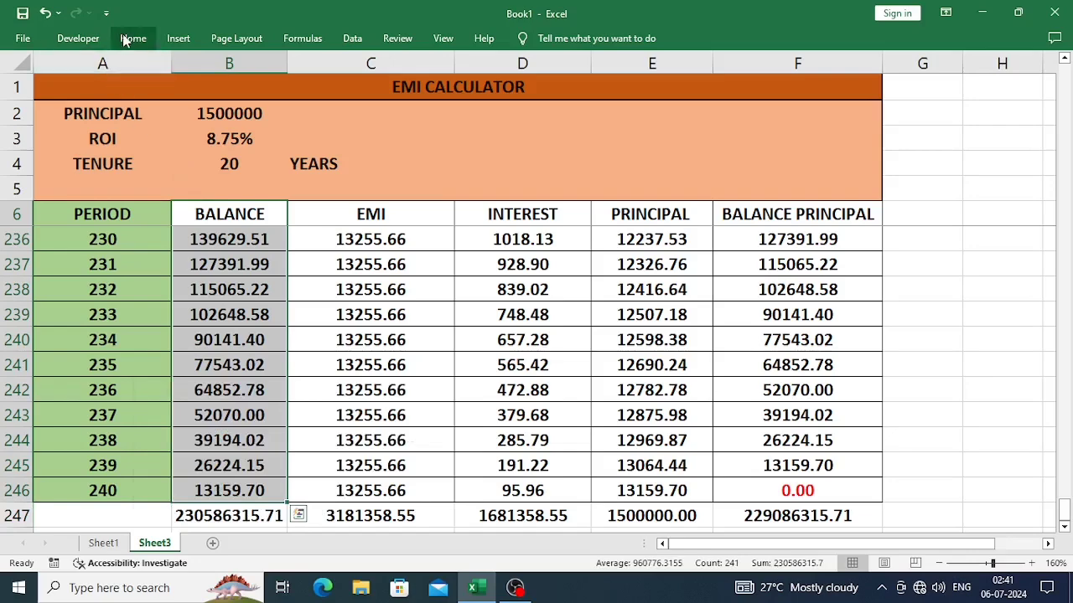
left_click(134, 38)
left_click(214, 92)
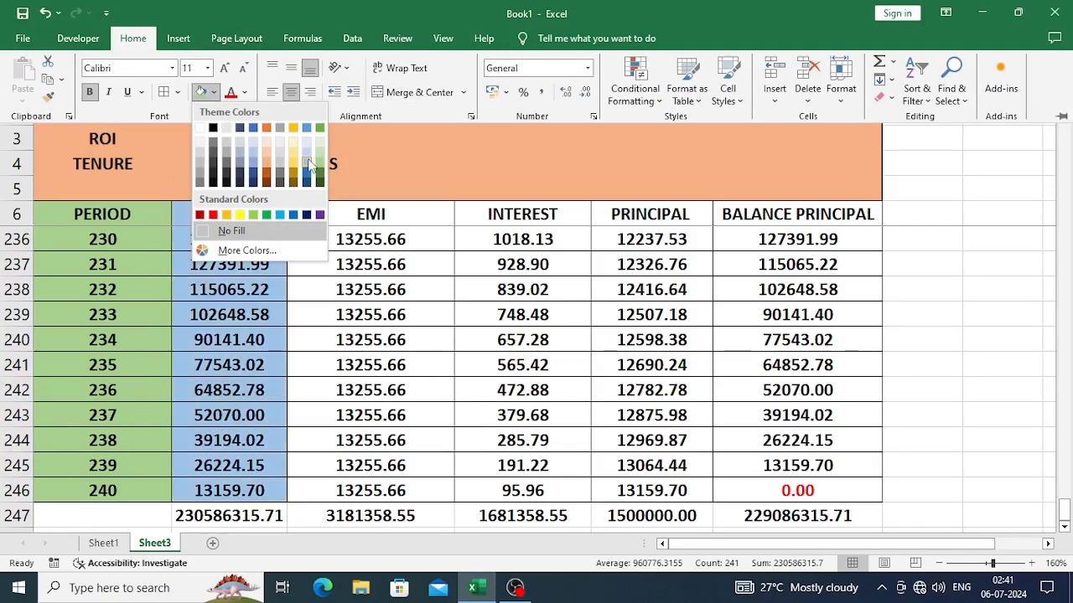
left_click(308, 165)
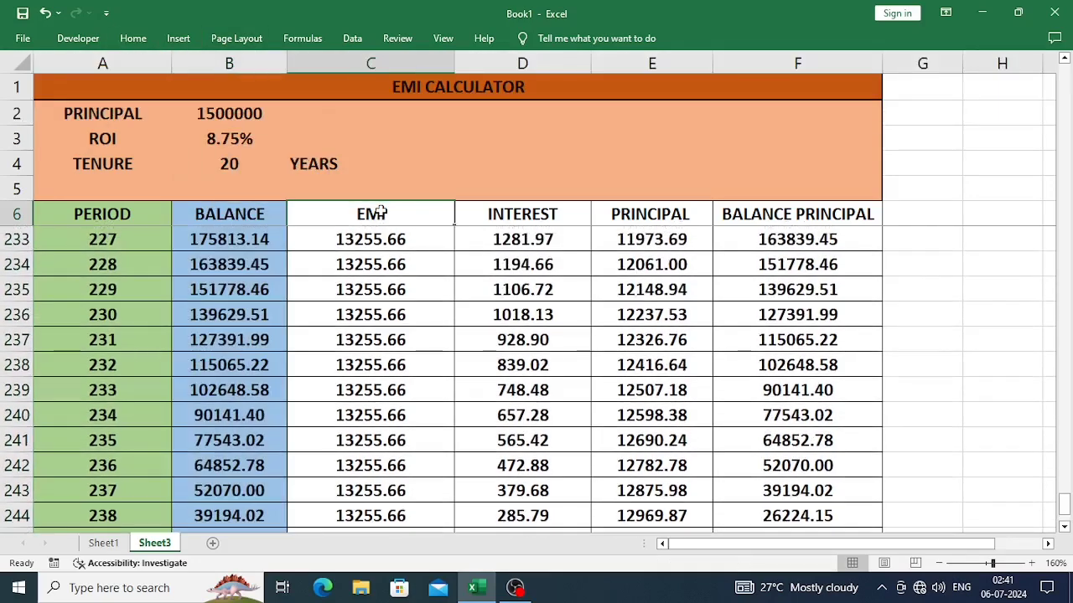
Fill the EMI and PRINCIPAL columns light gold, excluding the totals row
key("ctrl+shift+Down")
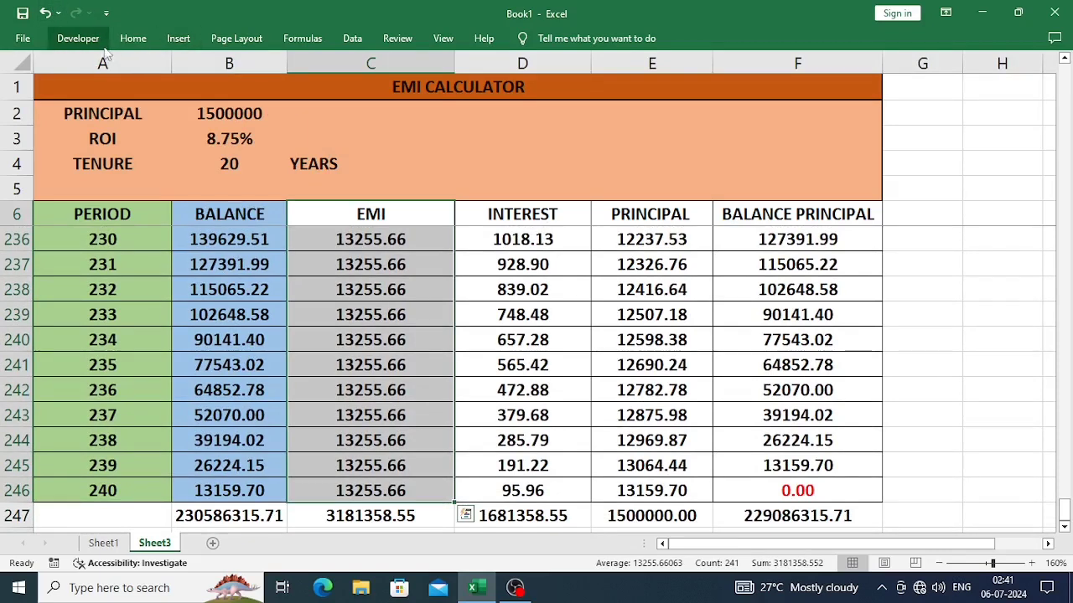
left_click(126, 39)
left_click(216, 93)
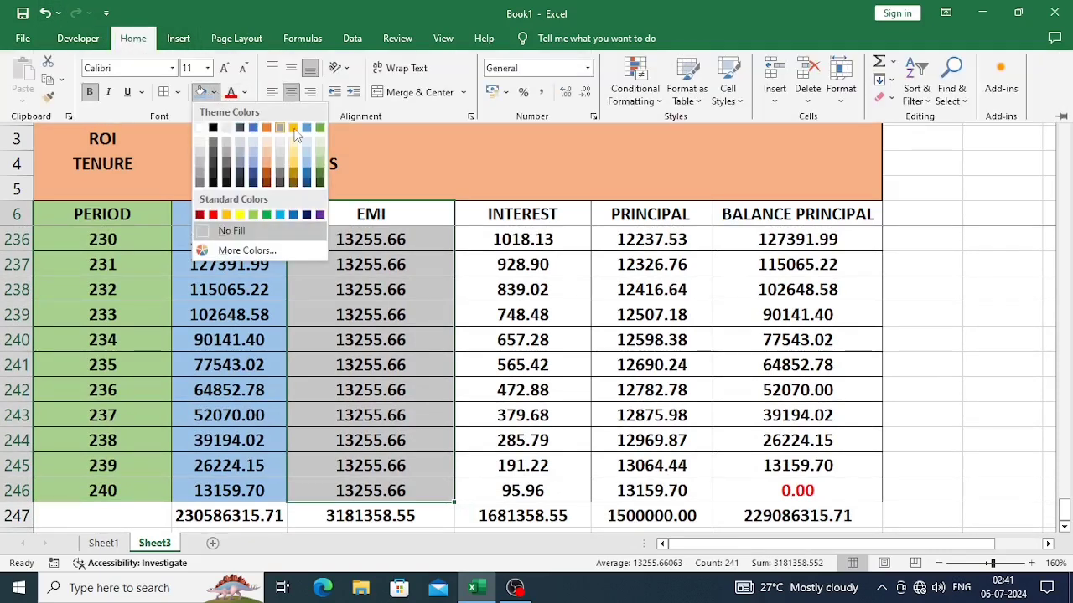
left_click(295, 140)
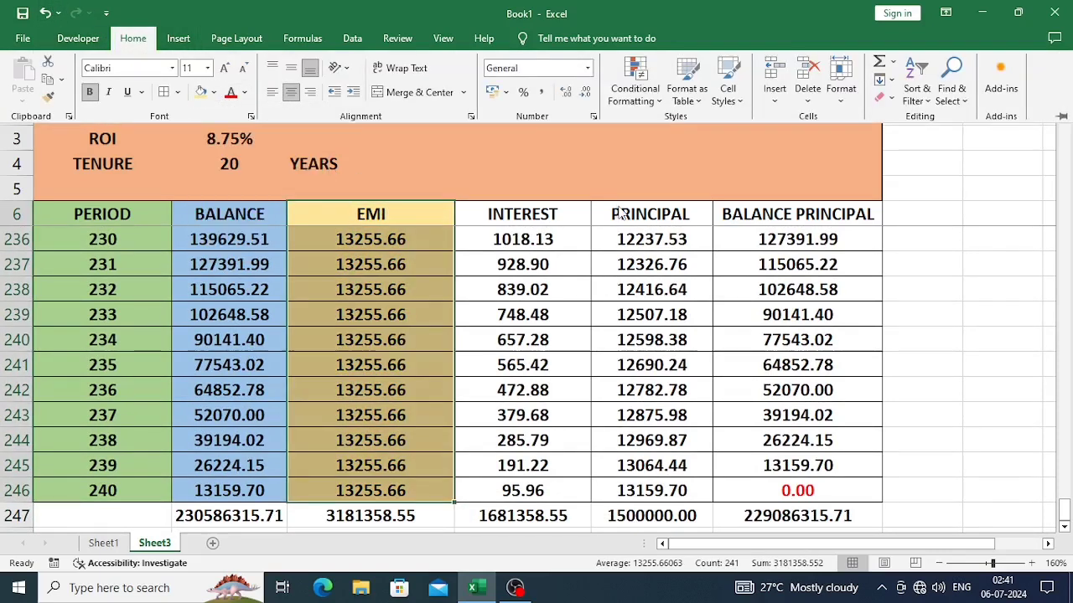
left_click(620, 212)
left_click(617, 208)
key("ctrl+shift+Down")
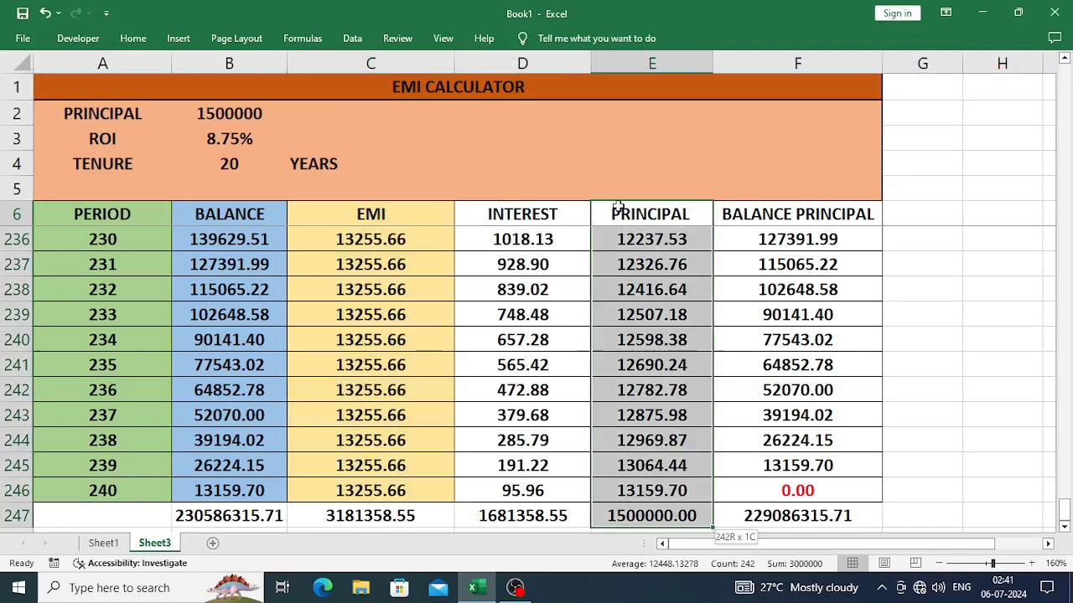
key("shift+Up")
key("F4")
Fill the INTEREST column green above the totals row
key("Left")
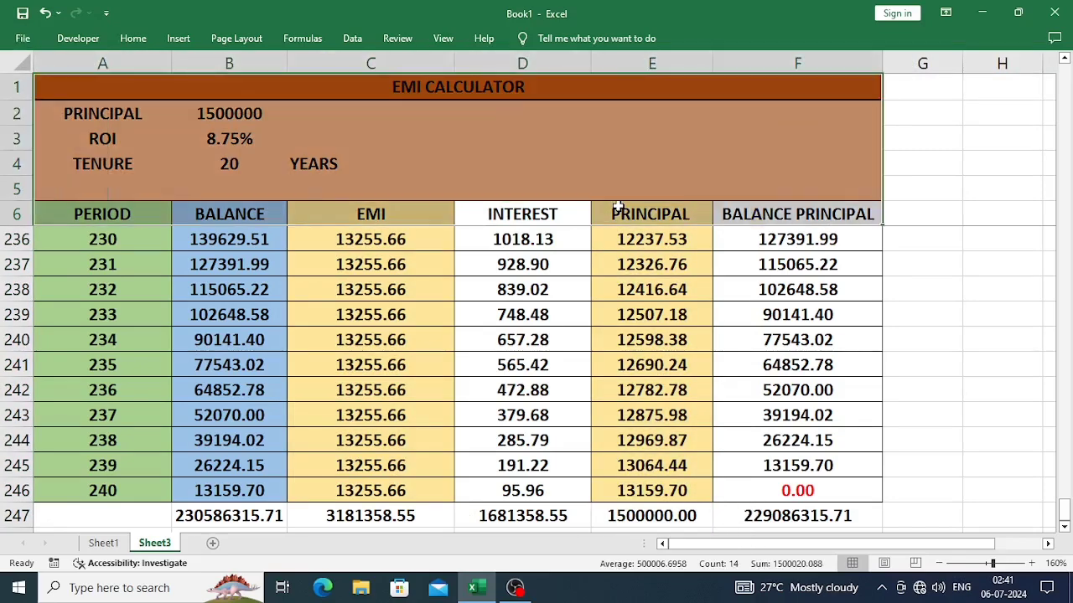
key("ctrl+shift+Down")
scroll(617, 208, "down", 1)
key("shift+Up")
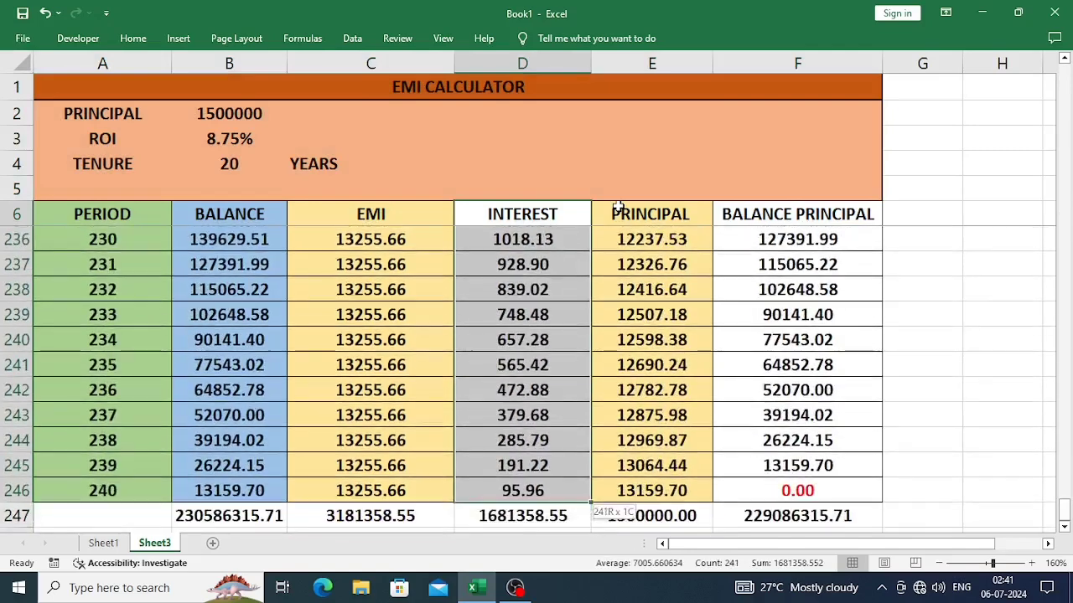
left_click(132, 38)
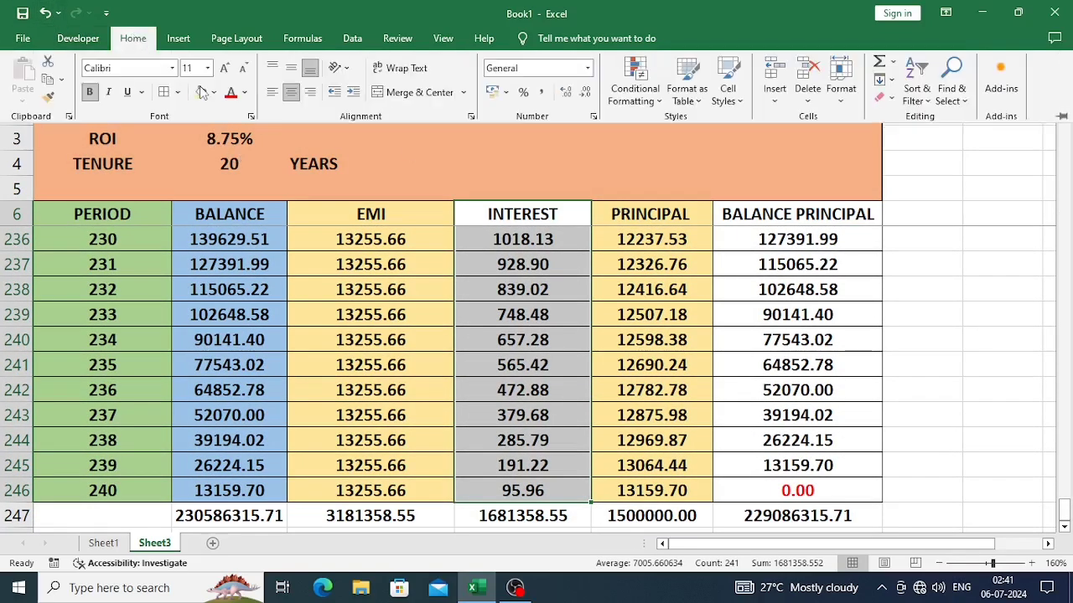
left_click(215, 92)
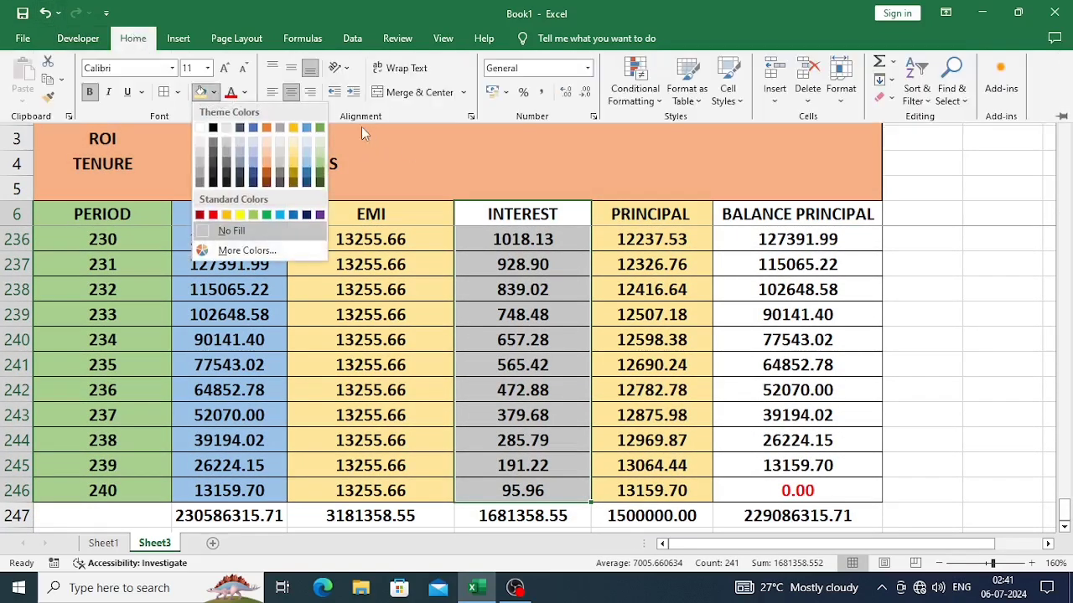
left_click(320, 173)
Fill the BALANCE PRINCIPAL column grey above the totals row
left_click(775, 220)
left_click(775, 217)
scroll(776, 214, "up", 2)
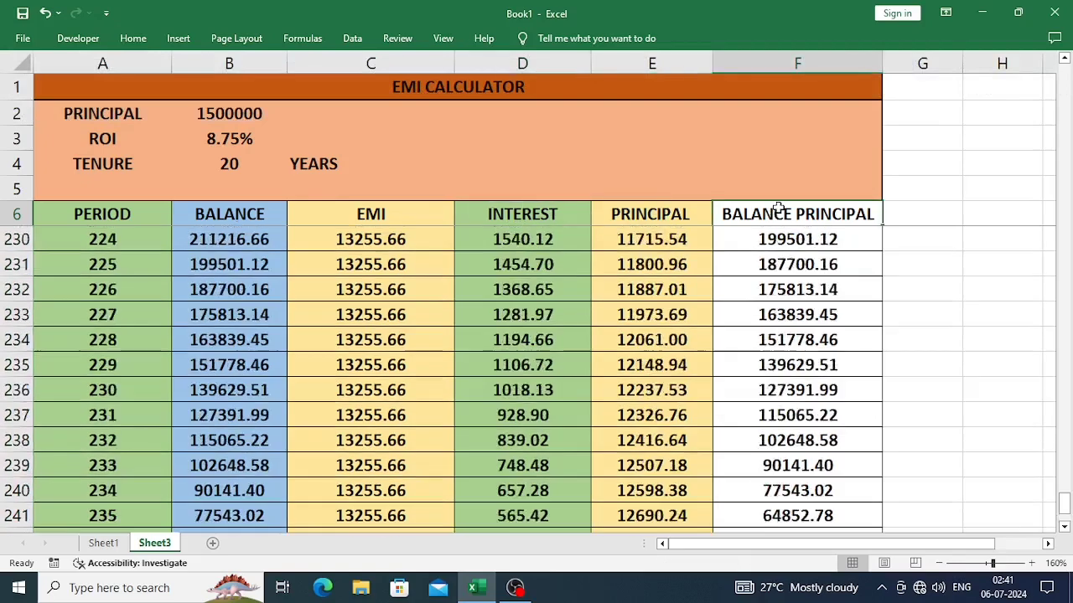
scroll(778, 210, "up", 1)
key("ctrl+shift+Down")
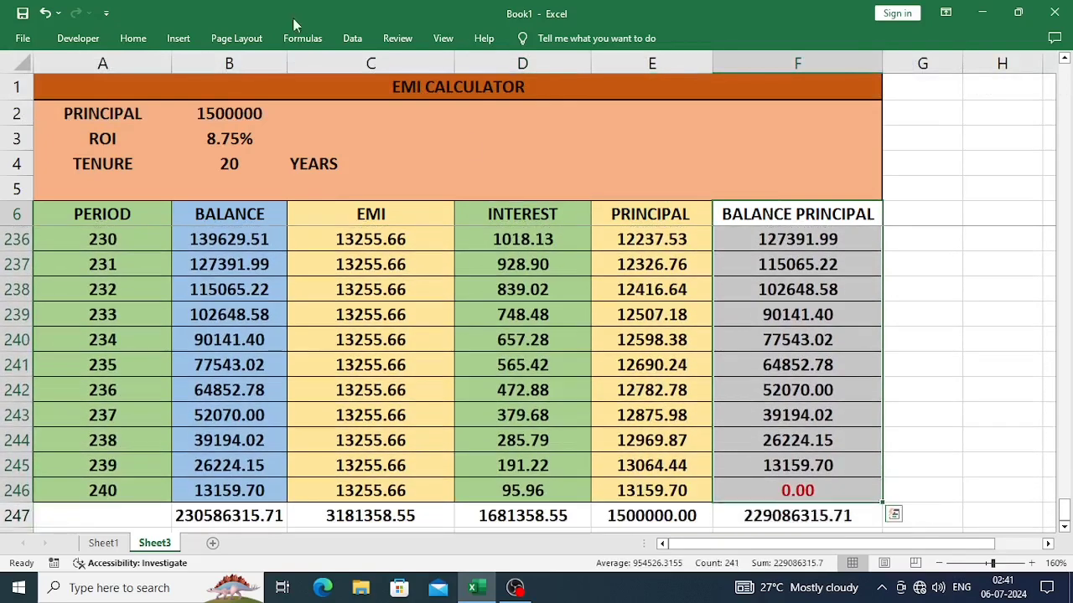
left_click(138, 39)
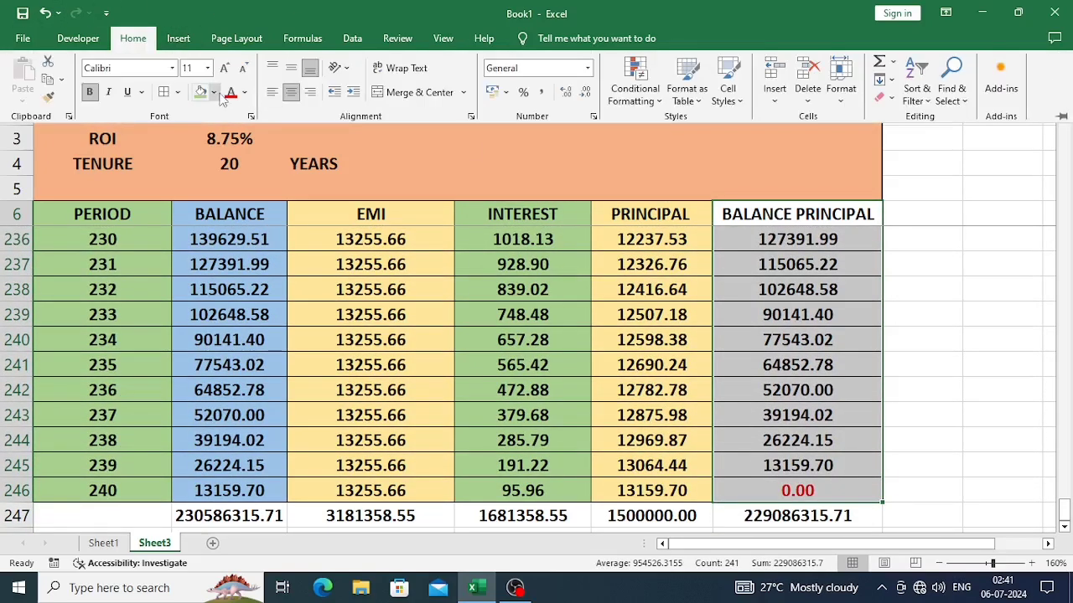
left_click(213, 93)
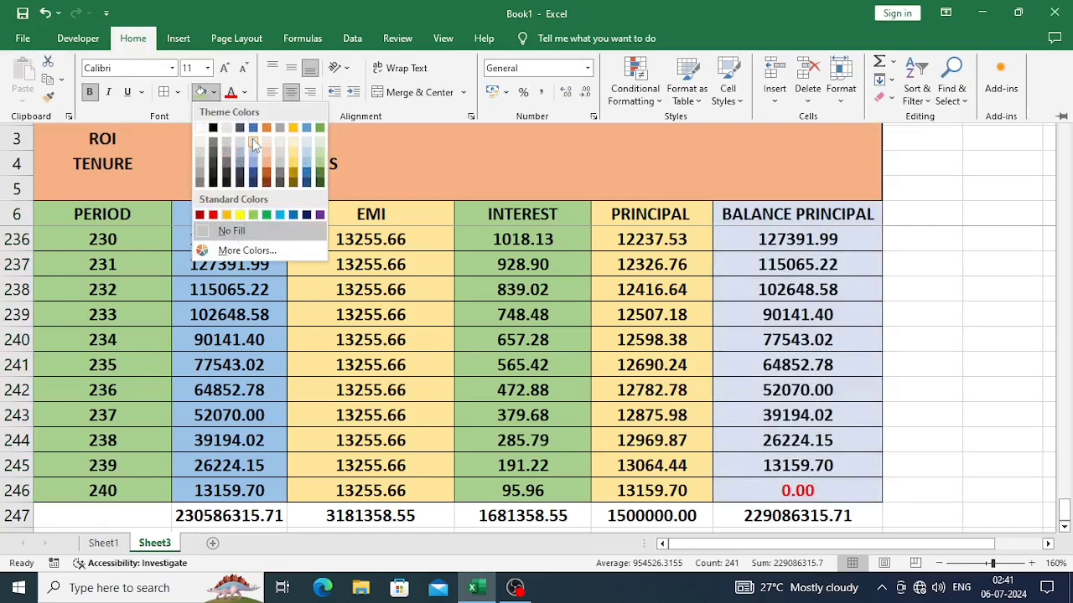
left_click(282, 170)
Clear the totals from row 247
key("ctrl+F1")
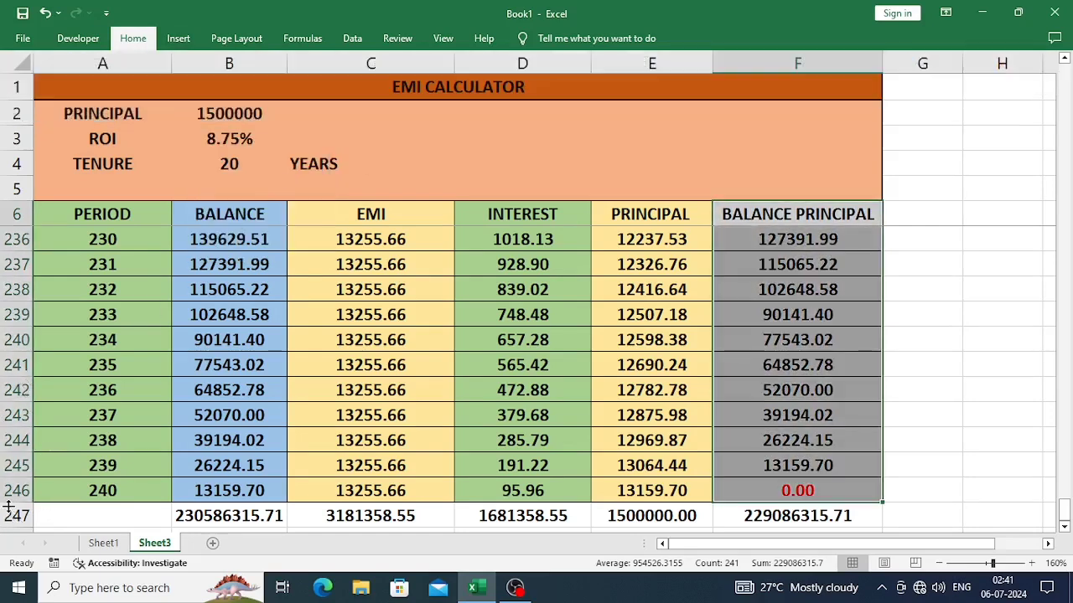
left_click(6, 516)
key("Delete")
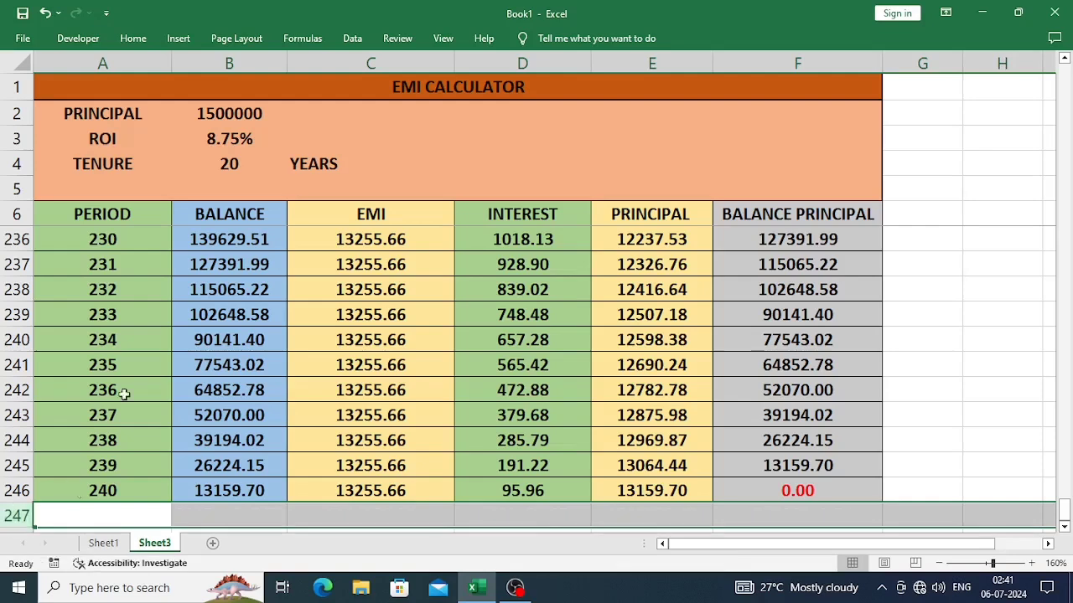
Put an outside border around the header row A6:F6
scroll(156, 369, "up", 5)
left_click(242, 318)
key("ctrl+Up")
key("Up")
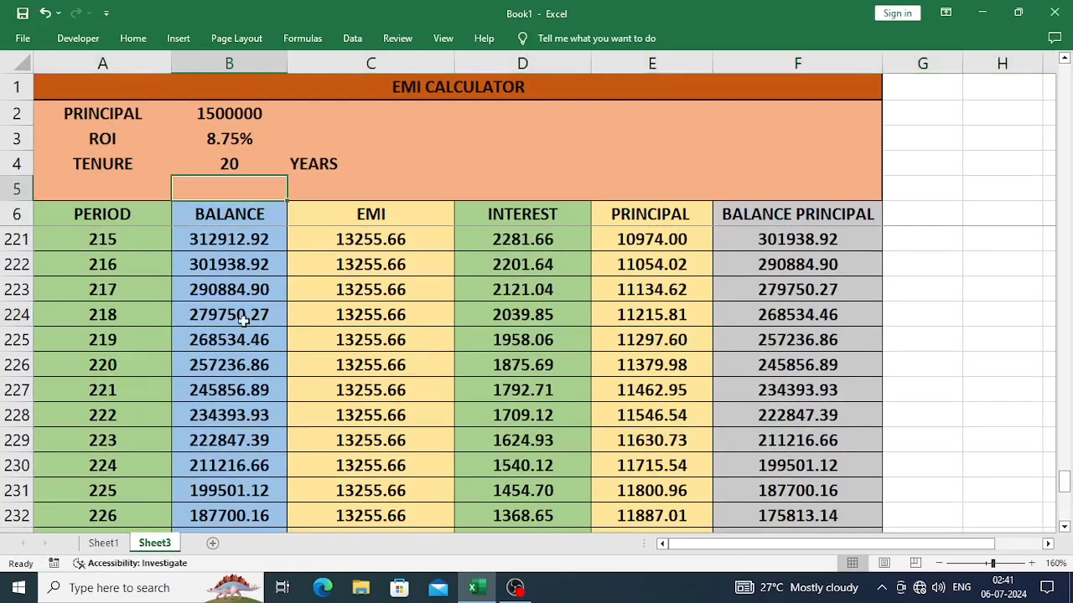
key("Up")
key("Down")
key("Down")
key("Left")
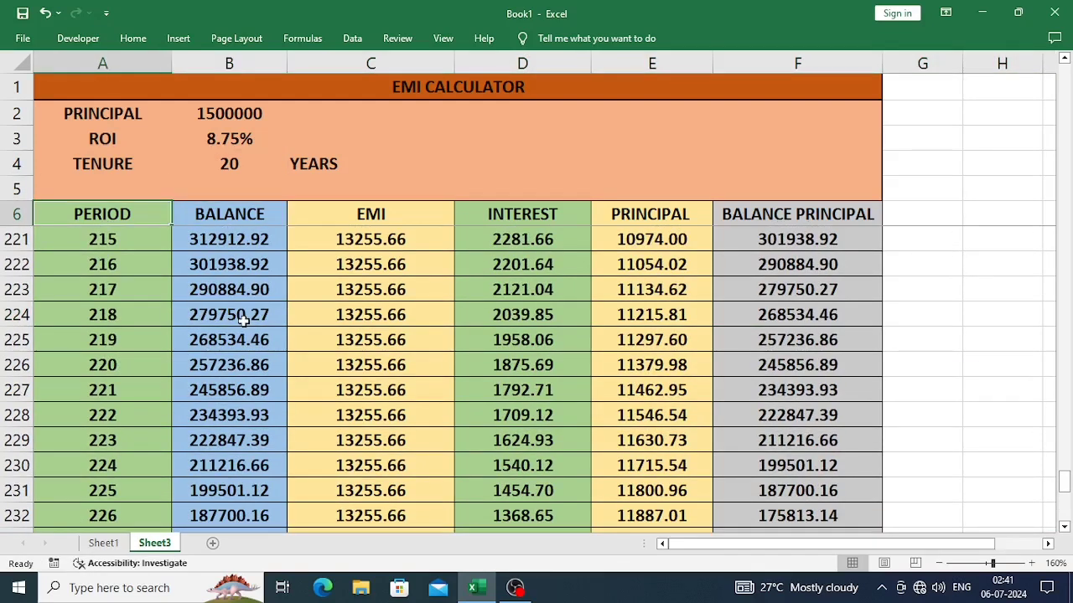
key("shift+Right")
key("shift+Right")
key("shift+Right")
key("shift+Right")
key("shift+Right")
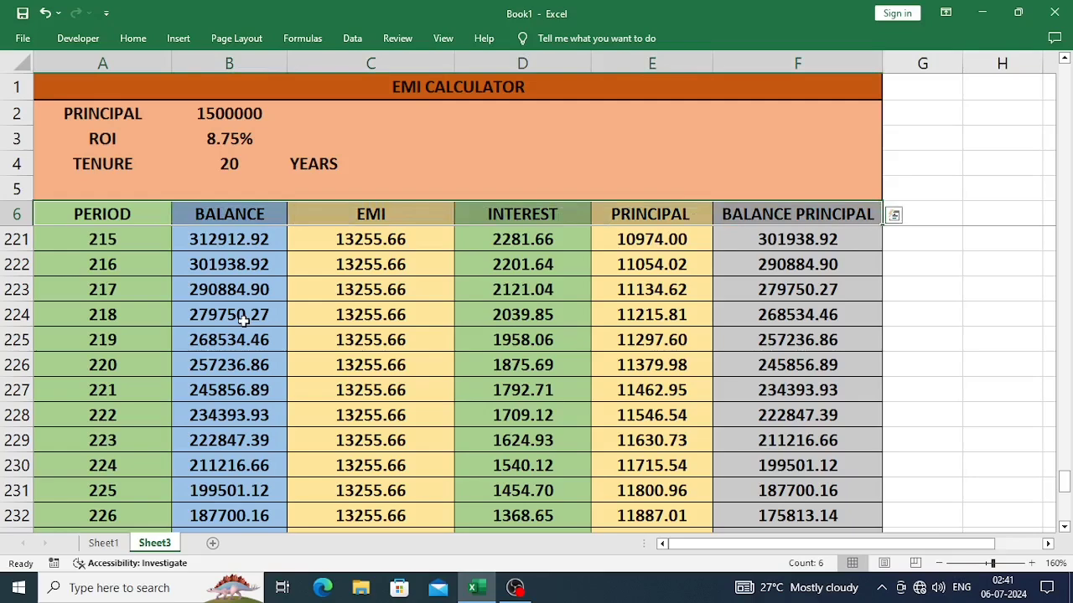
scroll(235, 185, "up", 3)
left_click(132, 37)
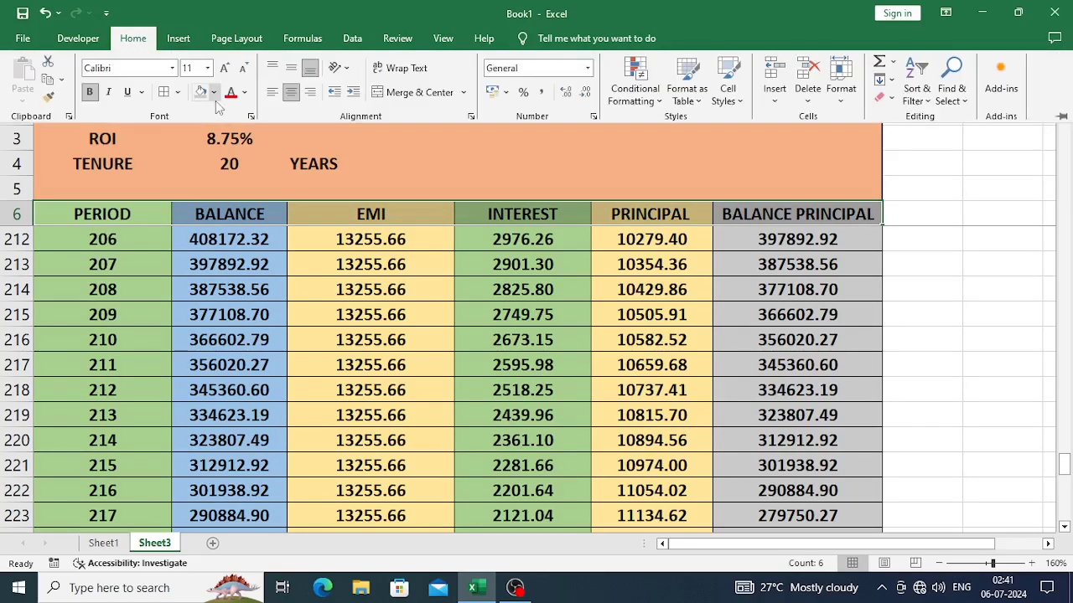
left_click(177, 92)
left_click(201, 247)
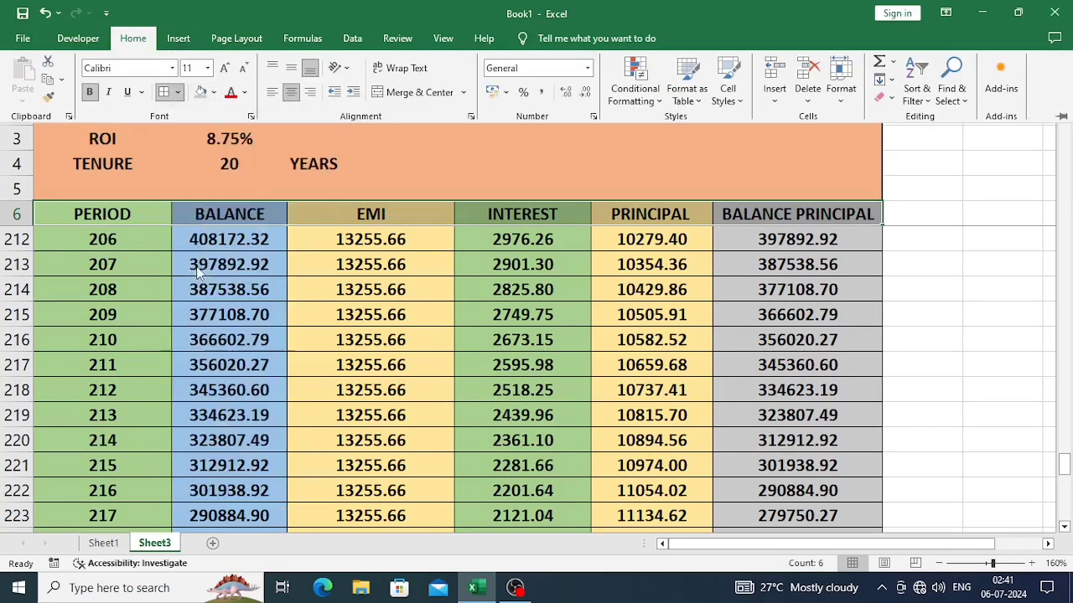
Return to the top of the sheet and select the PRINCIPAL input value
scroll(252, 240, "up", 3)
scroll(285, 319, "up", 6)
scroll(286, 319, "up", 9)
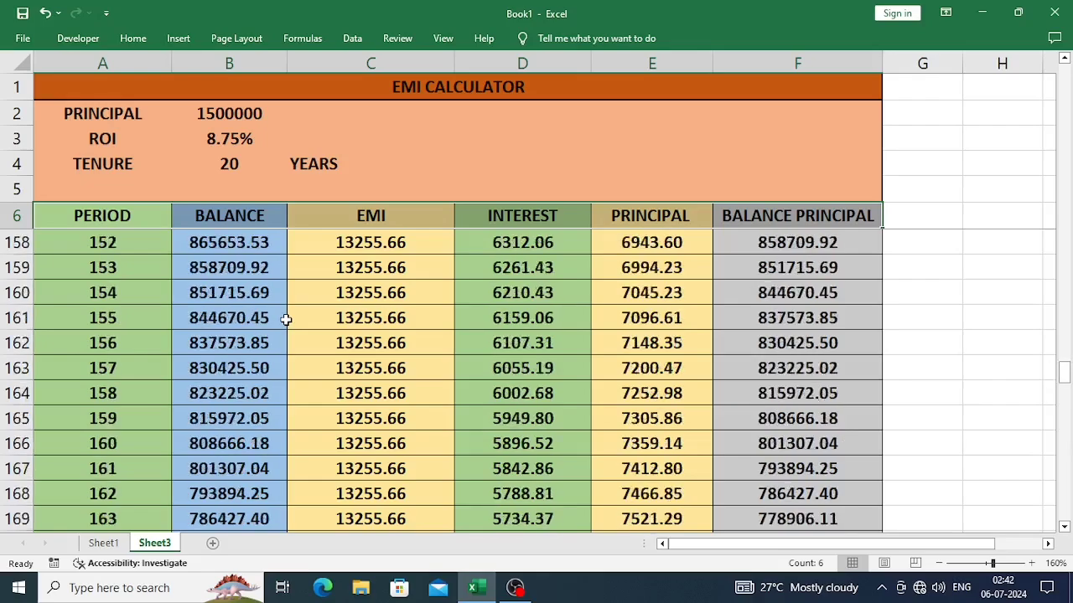
scroll(286, 319, "up", 17)
left_click(283, 319)
key("shift+Up")
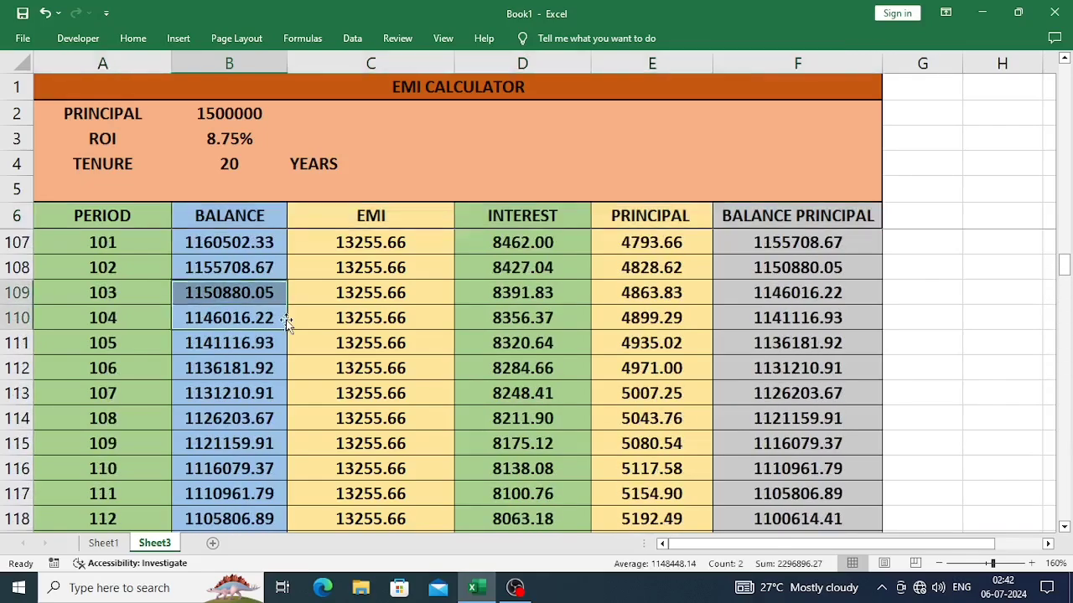
key("shift+Up")
key("shift+Up")
key("shift+Up")
key("shift+Up")
key("shift+Up")
key("shift+Up")
key("shift+Up")
key("shift+Up")
key("Up")
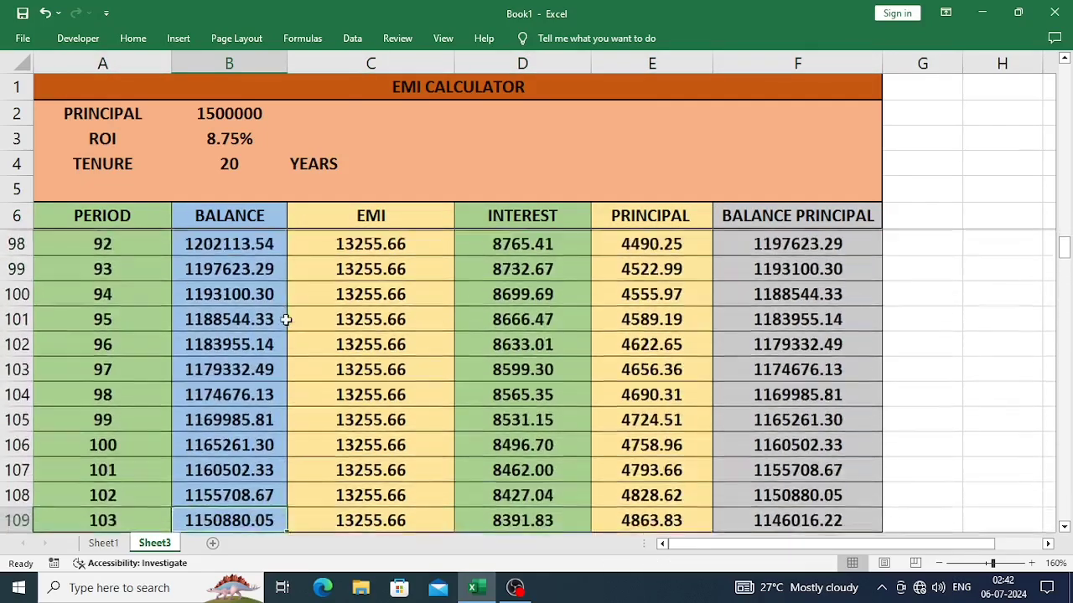
key("ctrl+Up")
scroll(285, 319, "up", 14)
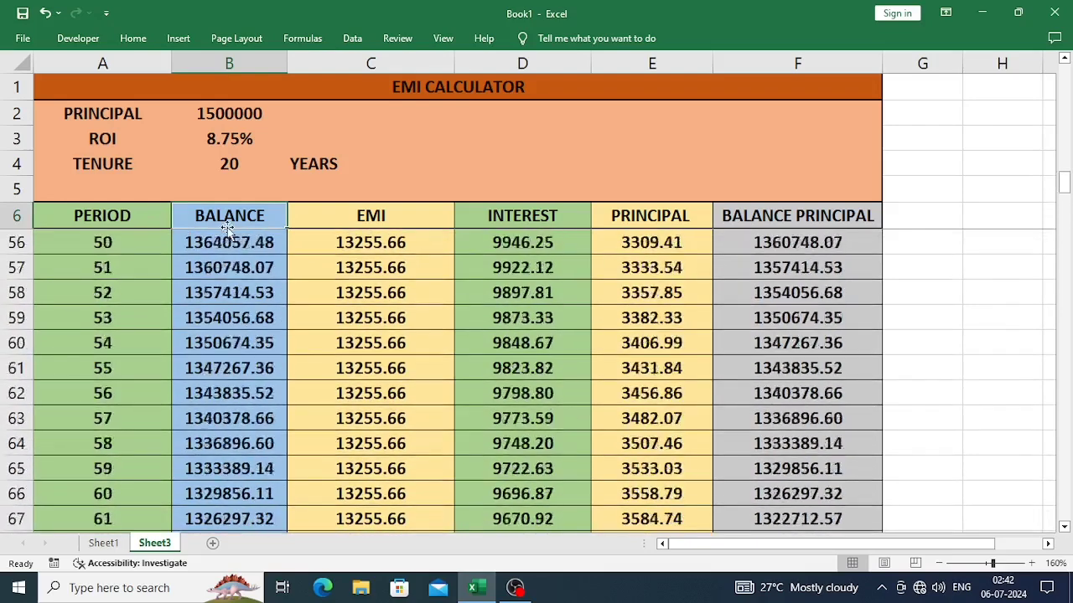
scroll(223, 127, "up", 1)
left_click(219, 113)
Enter principal 100000, ROI 9% and tenure 15 years, recalculating the EMI to 1014.27
scroll(311, 430, "up", 13)
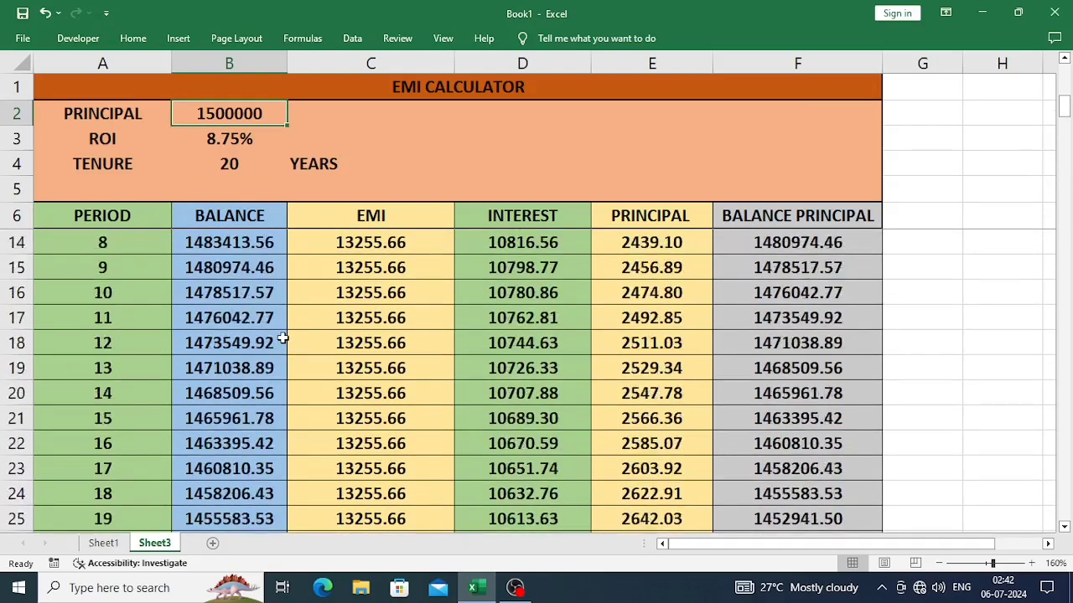
scroll(283, 338, "up", 2)
type("10")
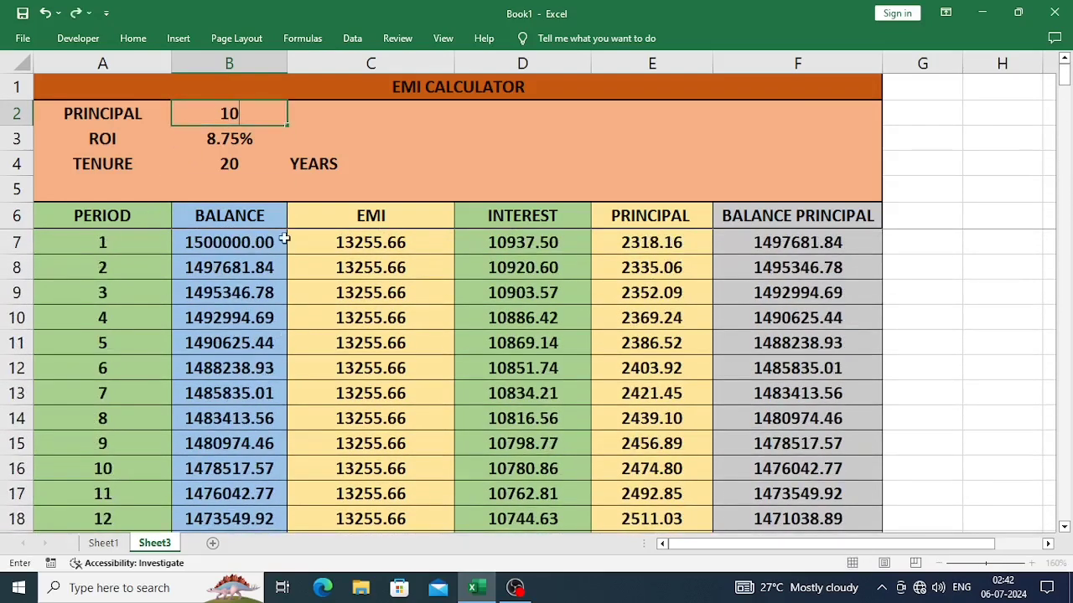
type("0000")
key("Return")
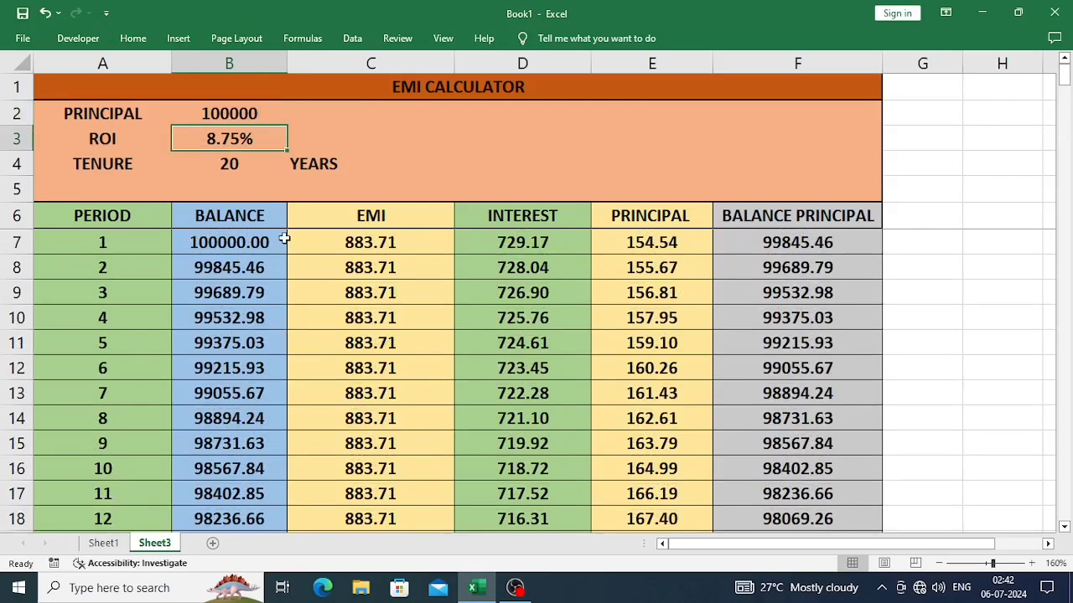
type("9")
key("Return")
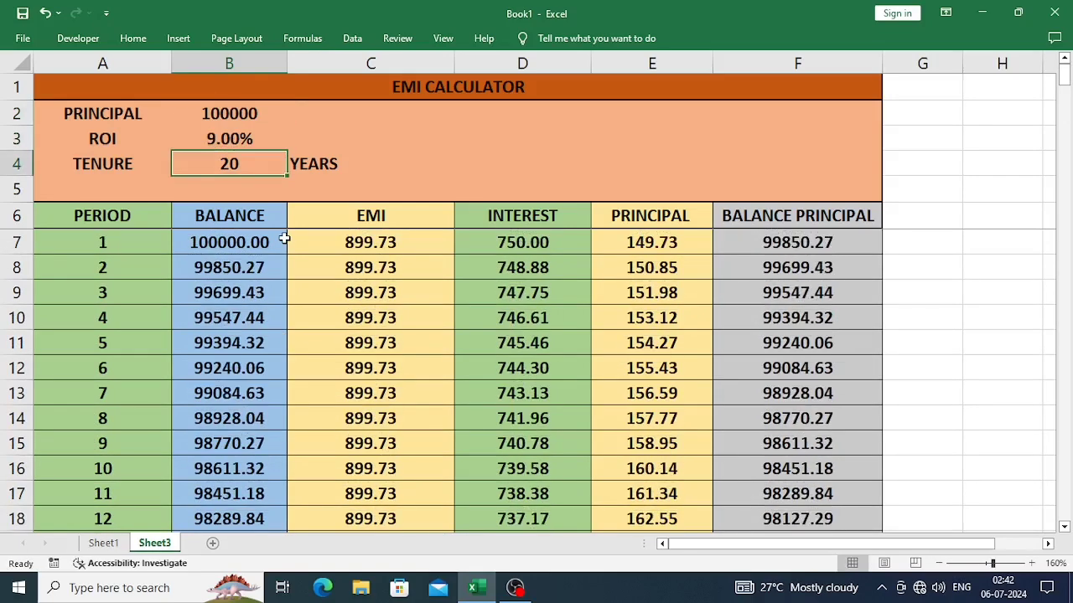
type("15")
key("Return")
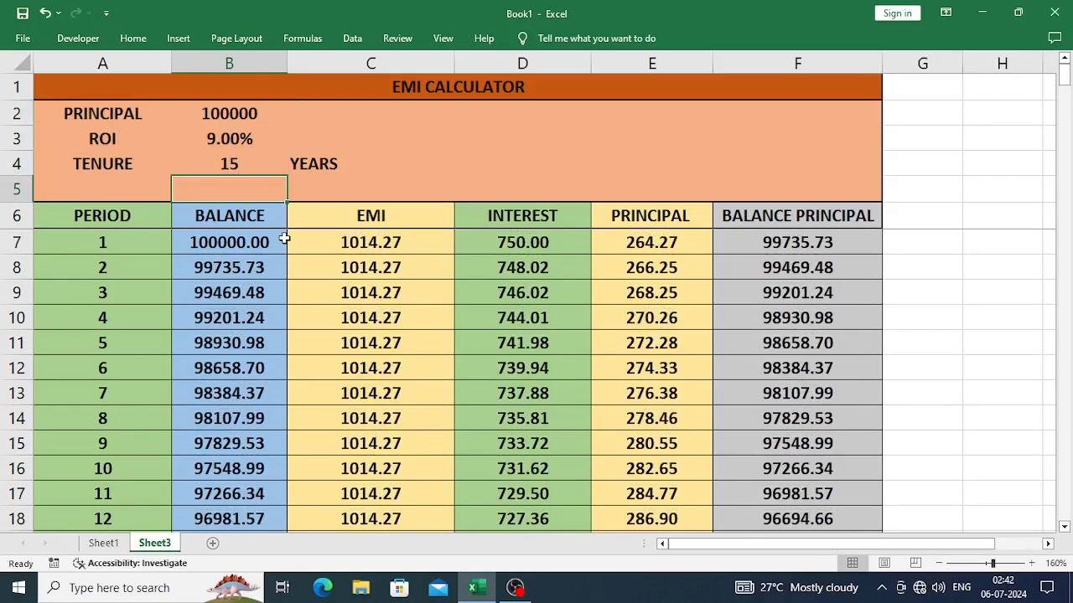
key("Right")
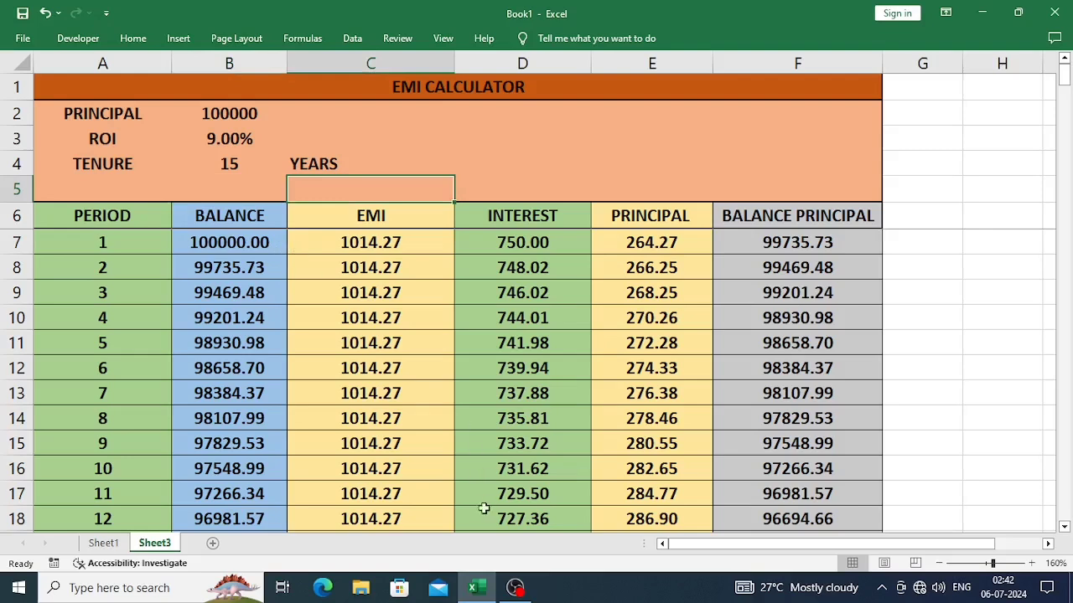